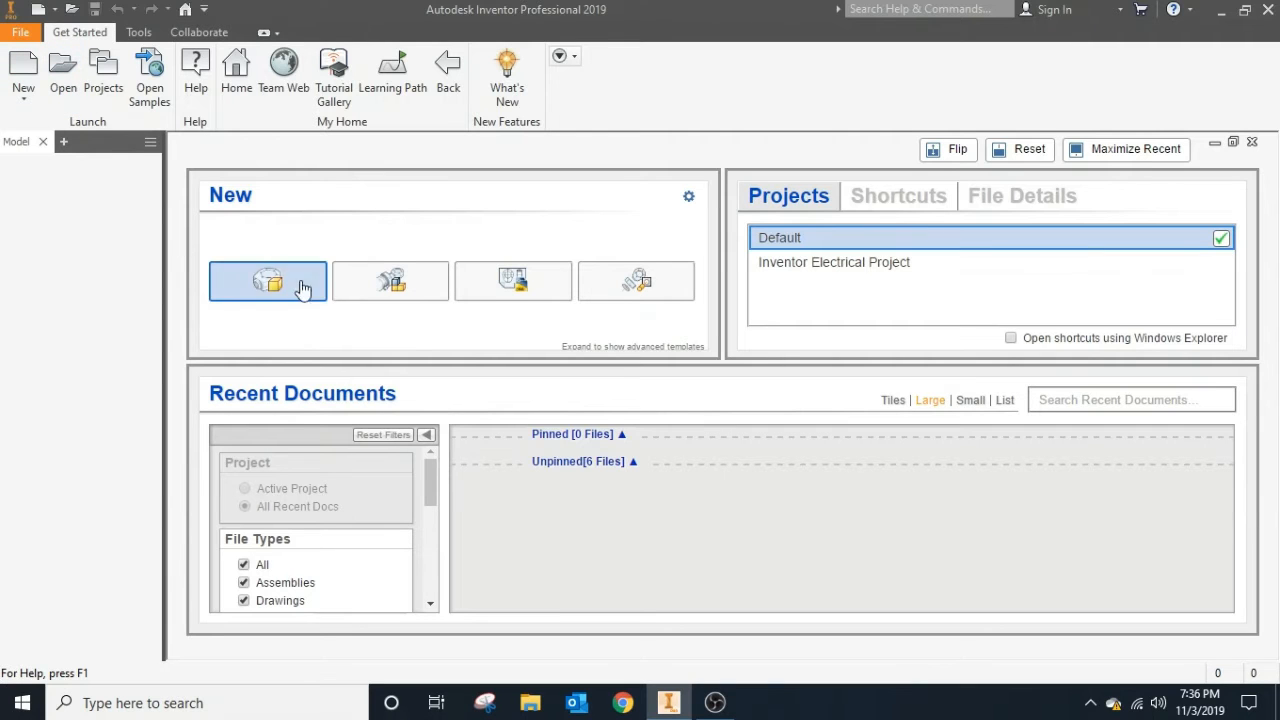
# Create a new part file from the Metric Standard (mm).ipt template.
pyautogui.click(24, 70)
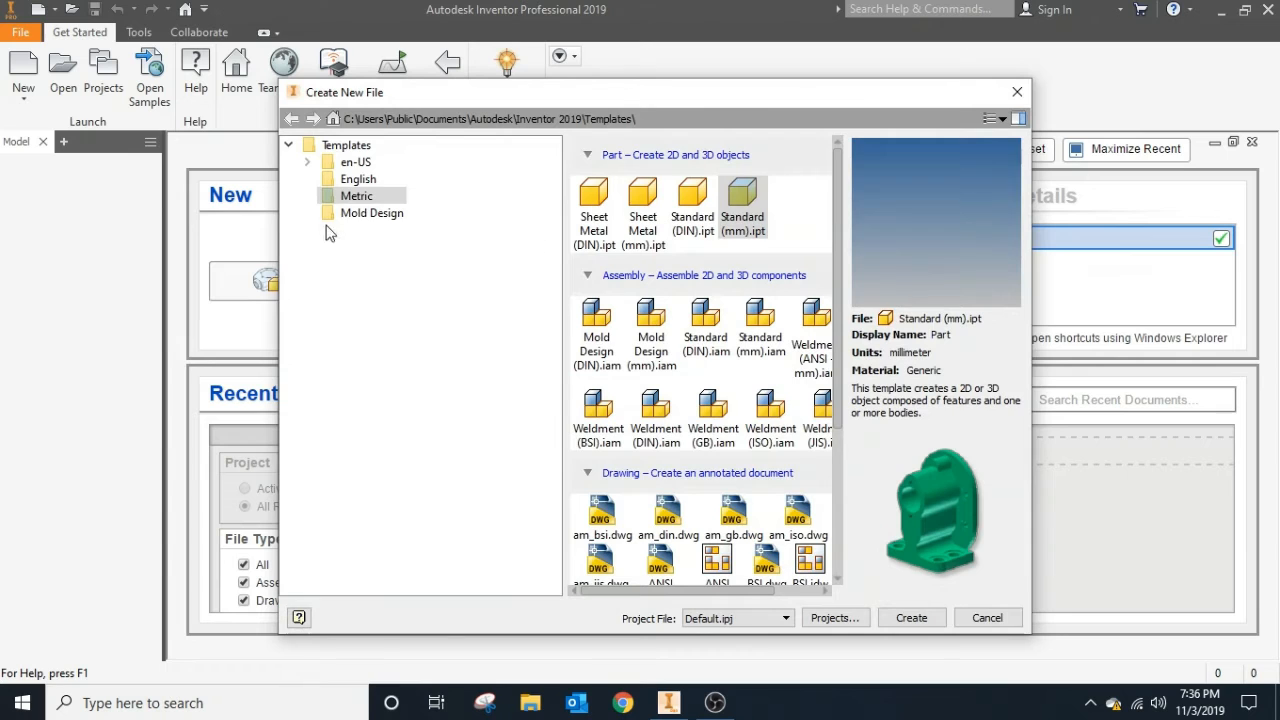
pyautogui.click(354, 181)
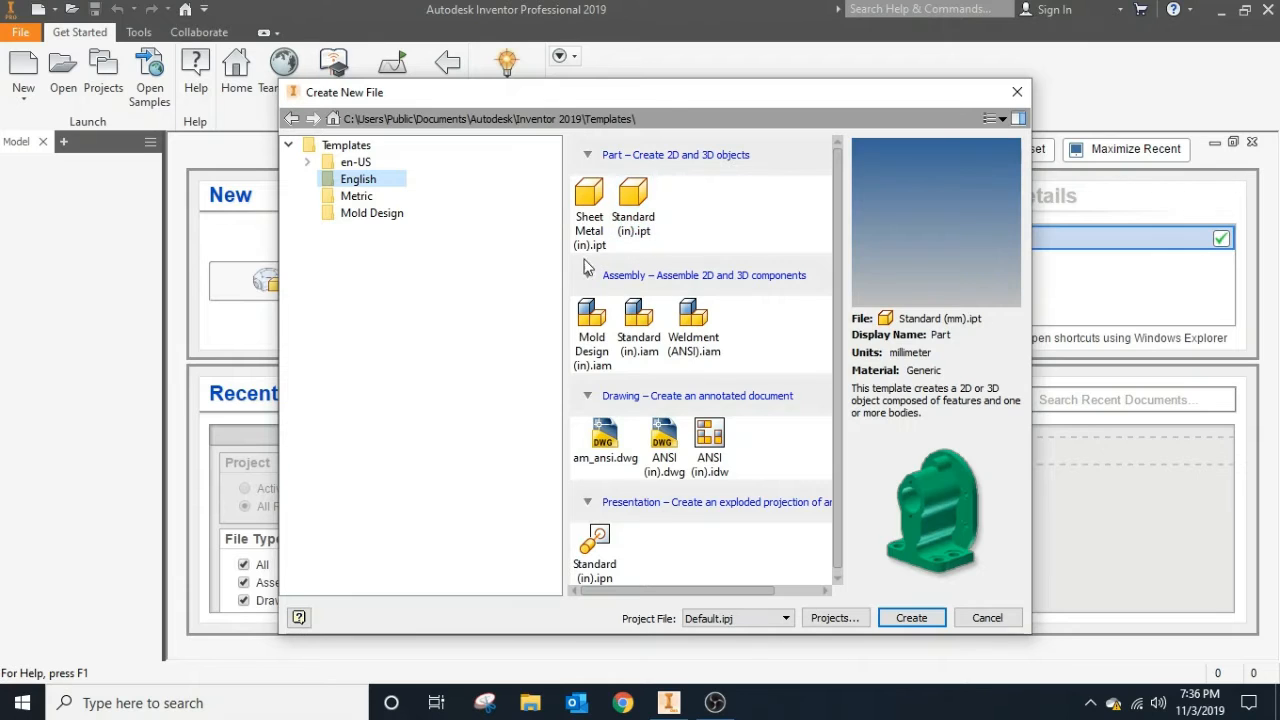
pyautogui.click(352, 196)
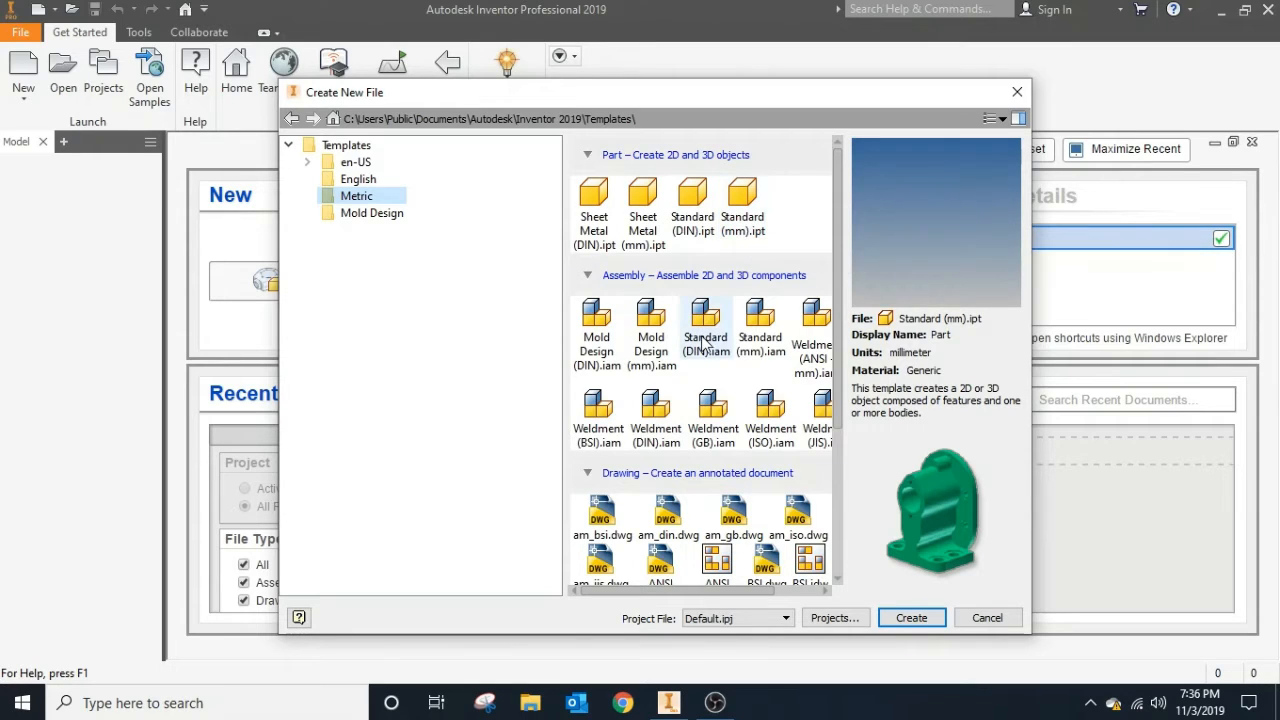
pyautogui.click(745, 210)
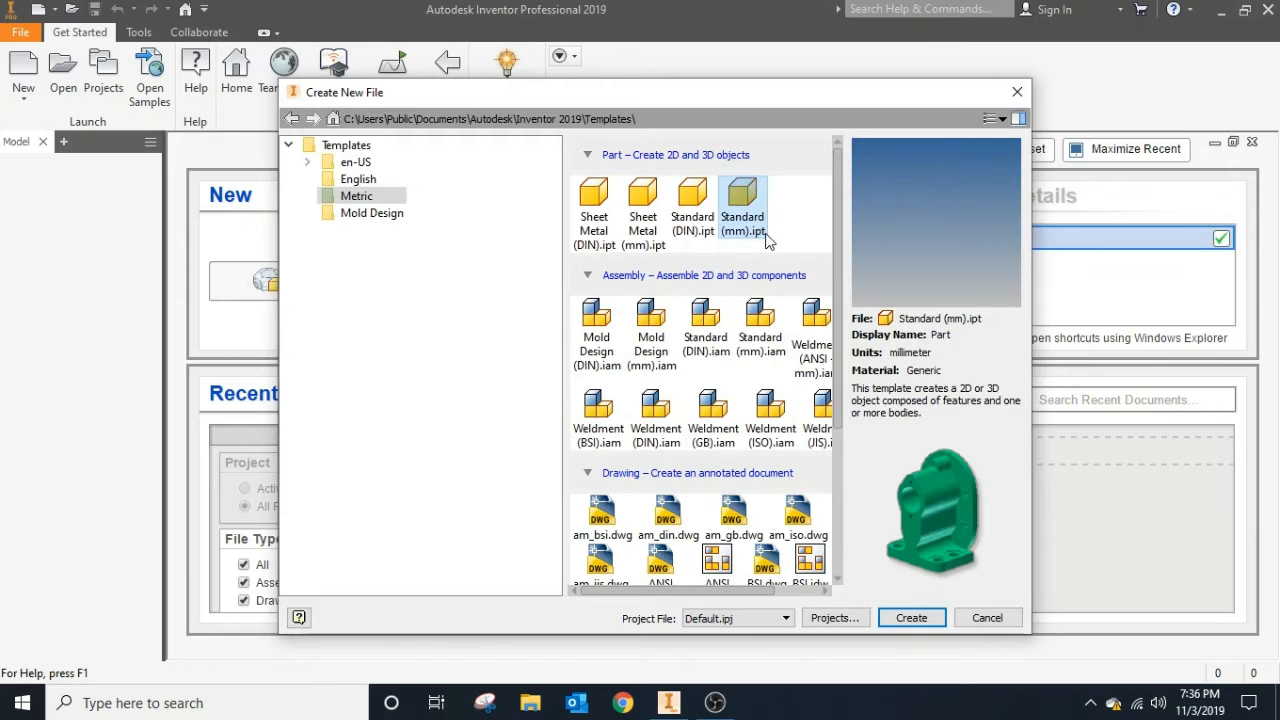
pyautogui.click(912, 618)
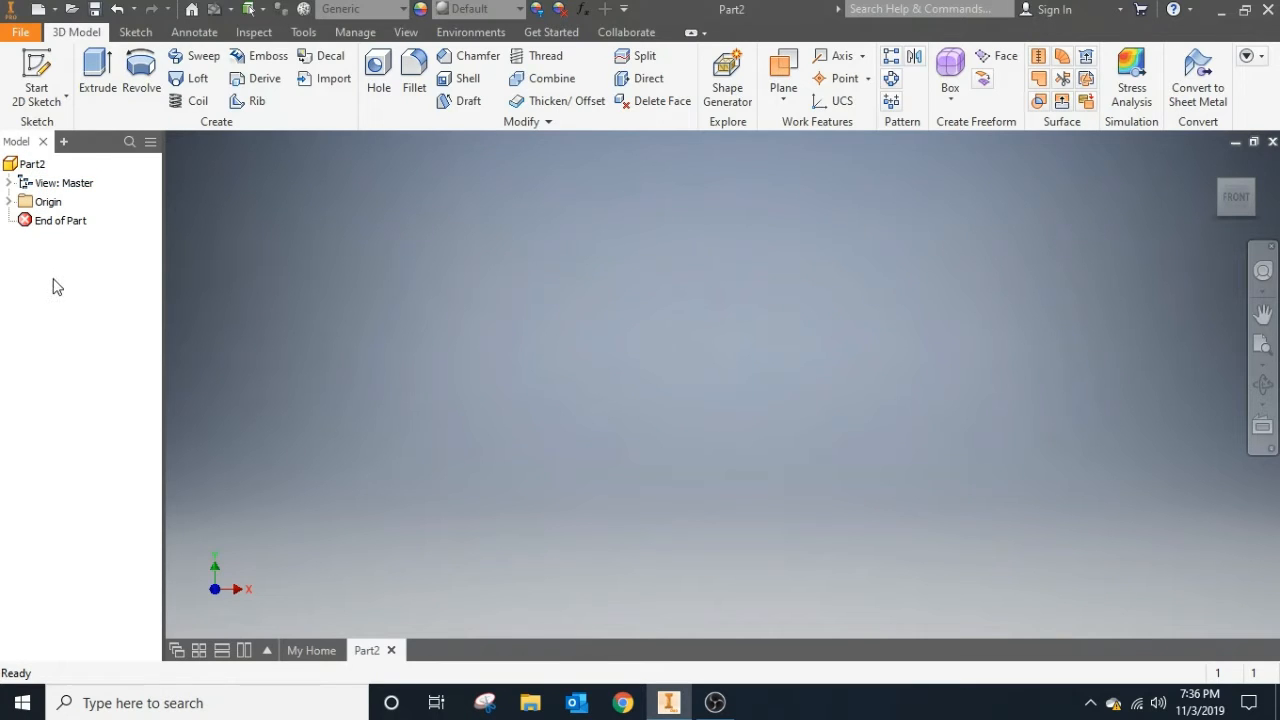
# Show the part's origin planes and start a 2D sketch on the XY plane.
pyautogui.click(9, 202)
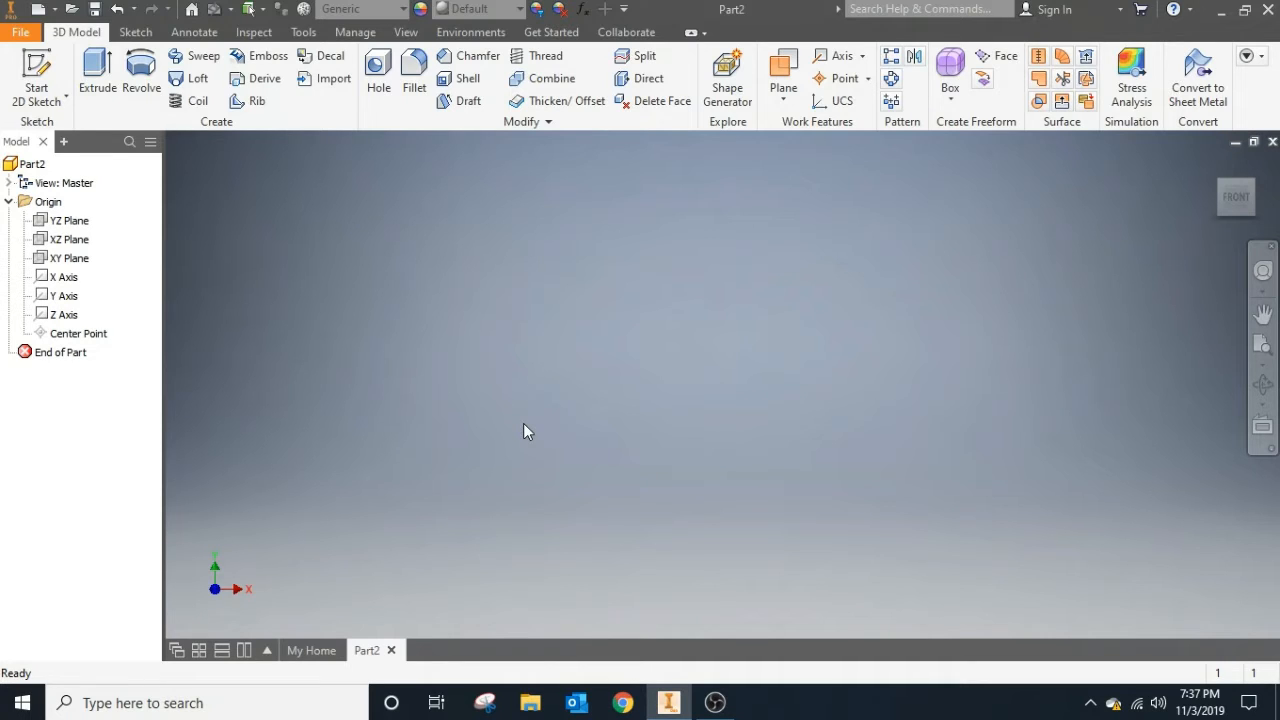
pyautogui.click(45, 70)
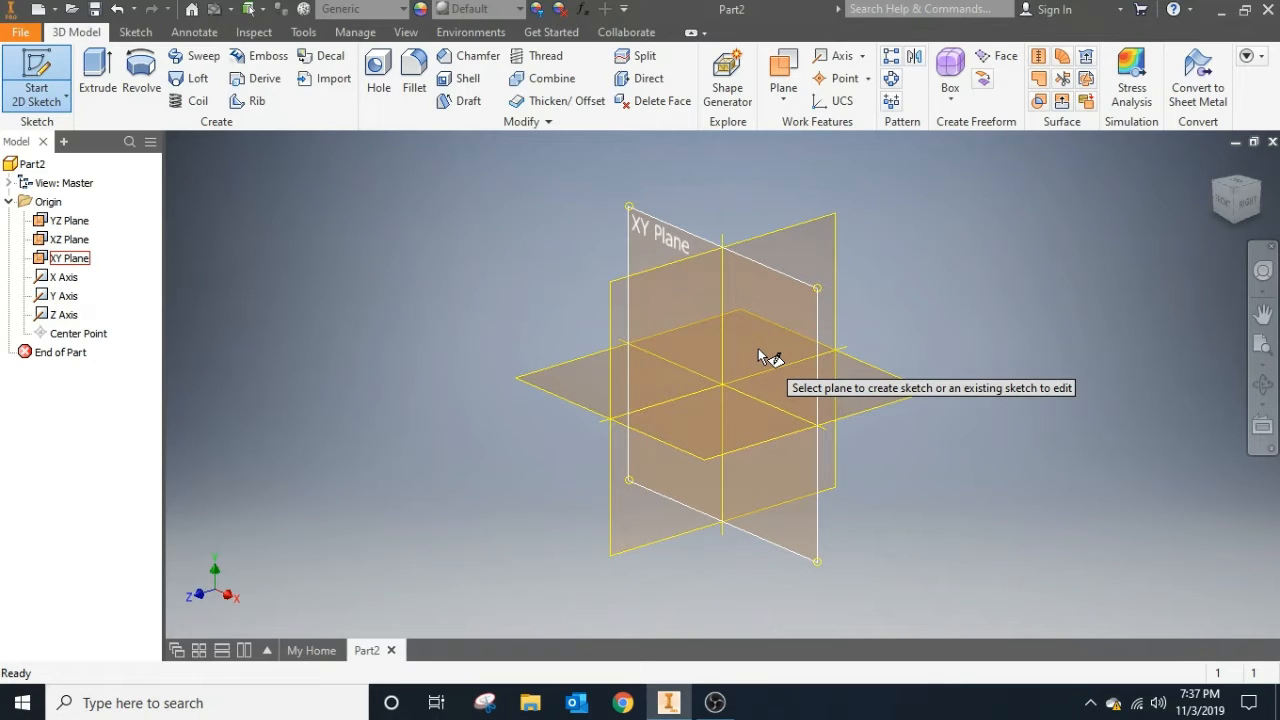
pyautogui.moveTo(787, 378)
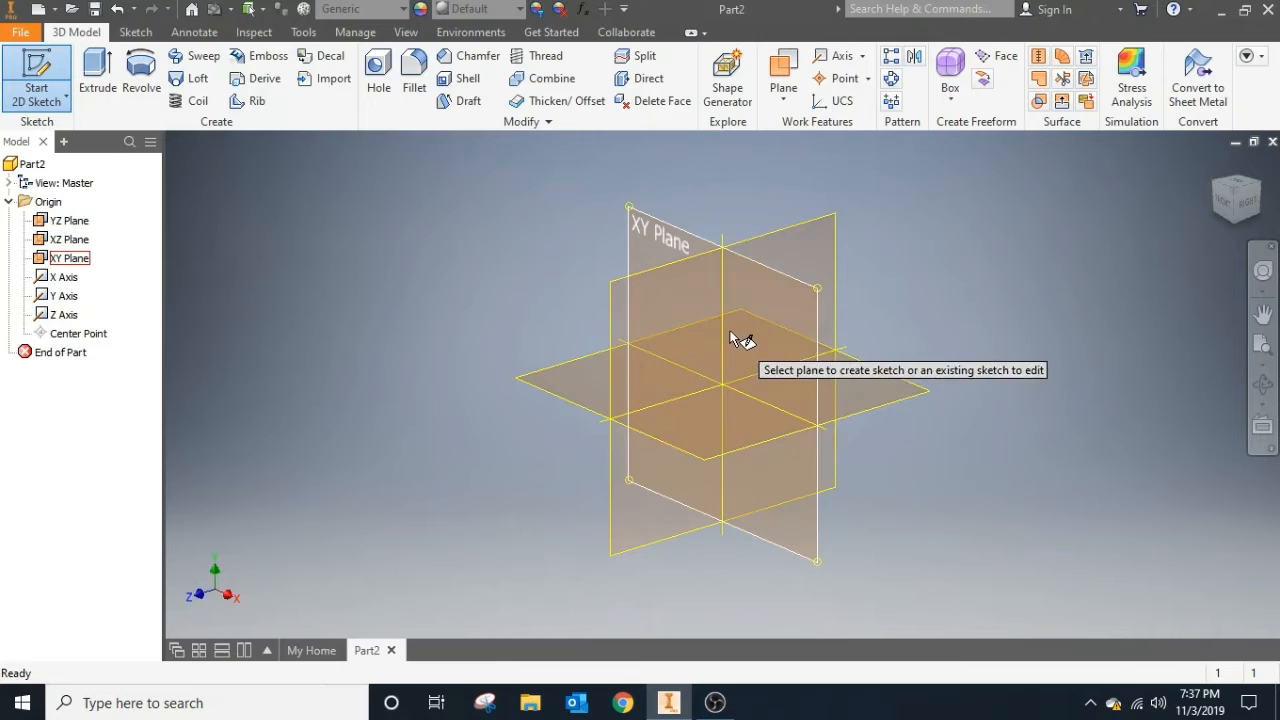
pyautogui.click(757, 309)
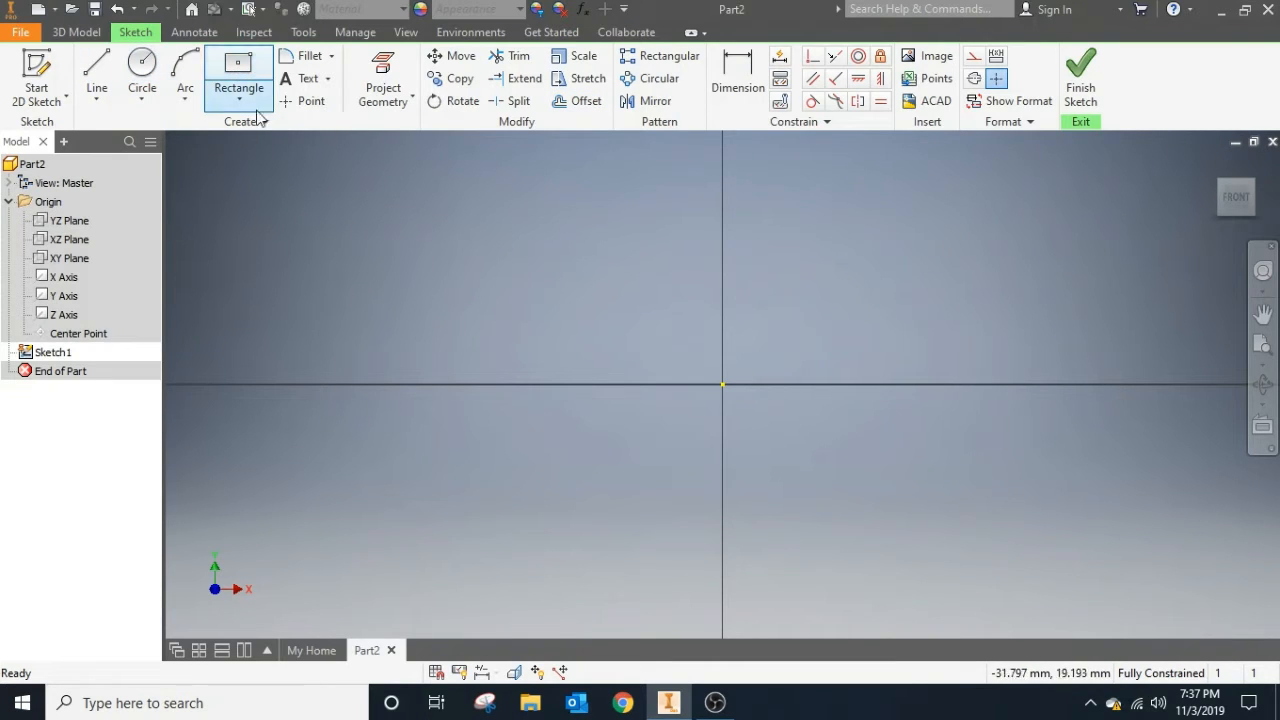
# Sketch a Two Point Center rectangle centred on the origin, about 26 mm wide and 21 mm high.
pyautogui.click(246, 65)
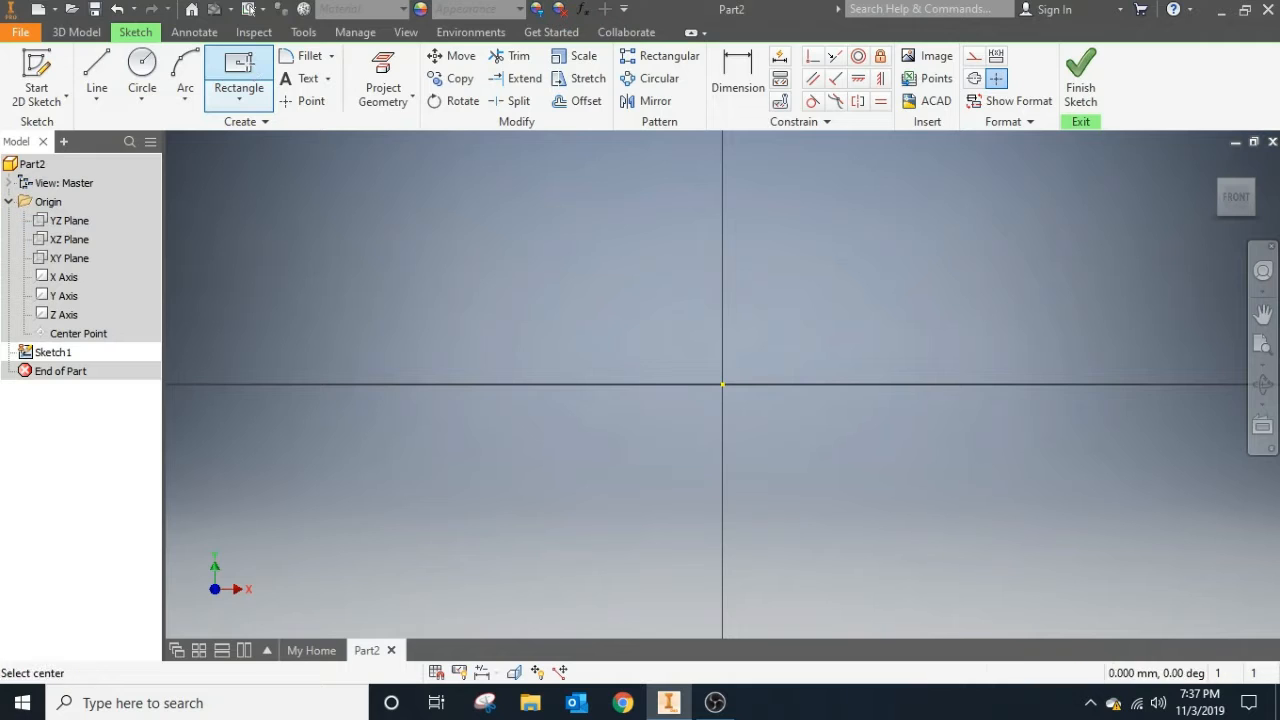
pyautogui.click(240, 97)
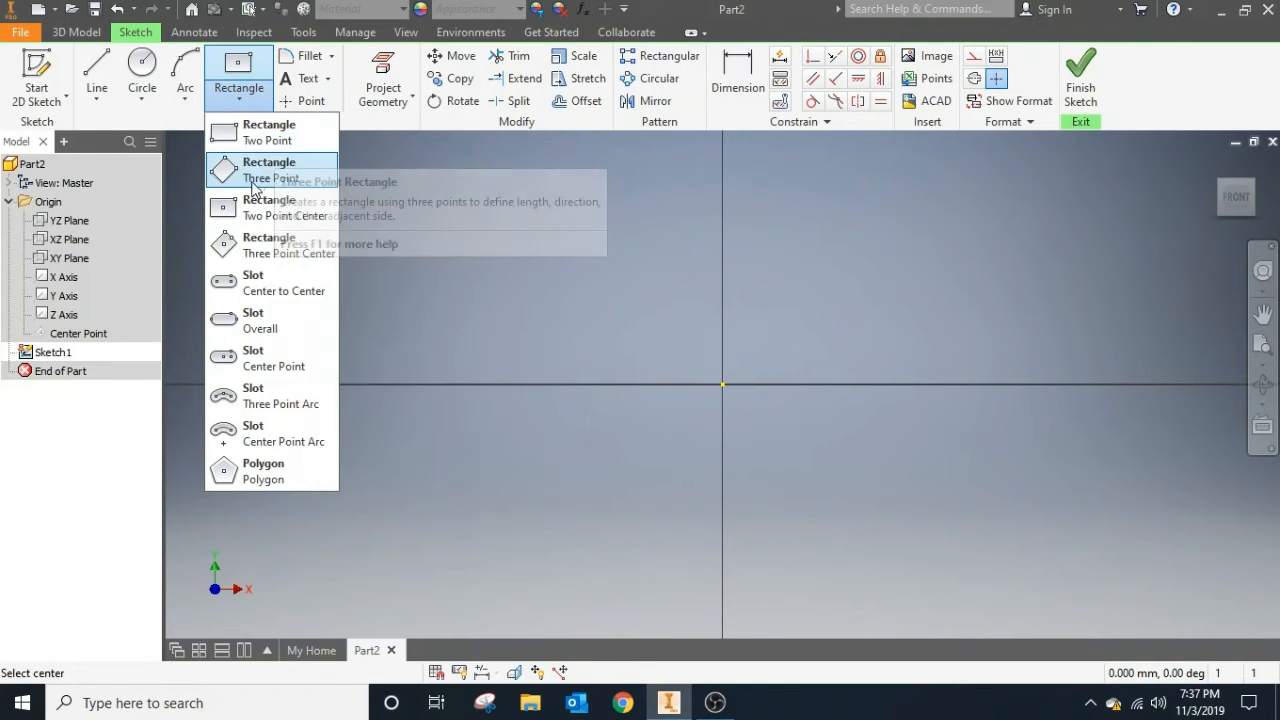
pyautogui.click(245, 205)
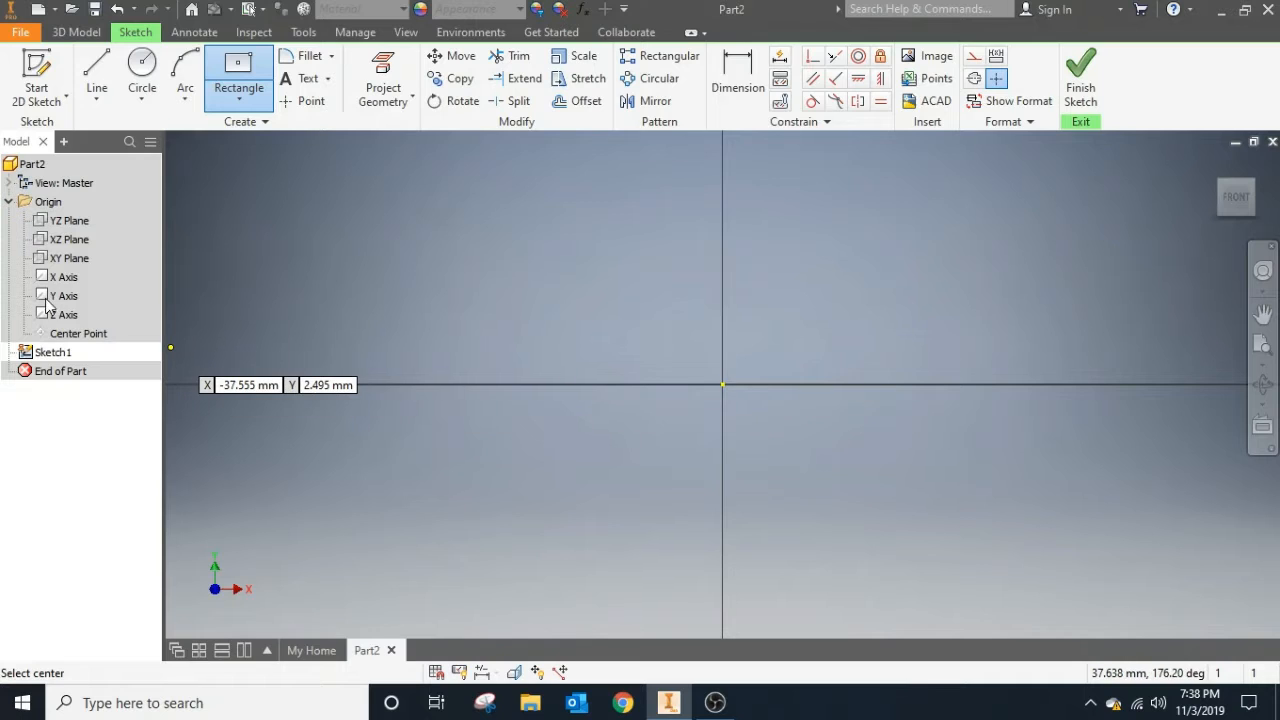
pyautogui.click(723, 384)
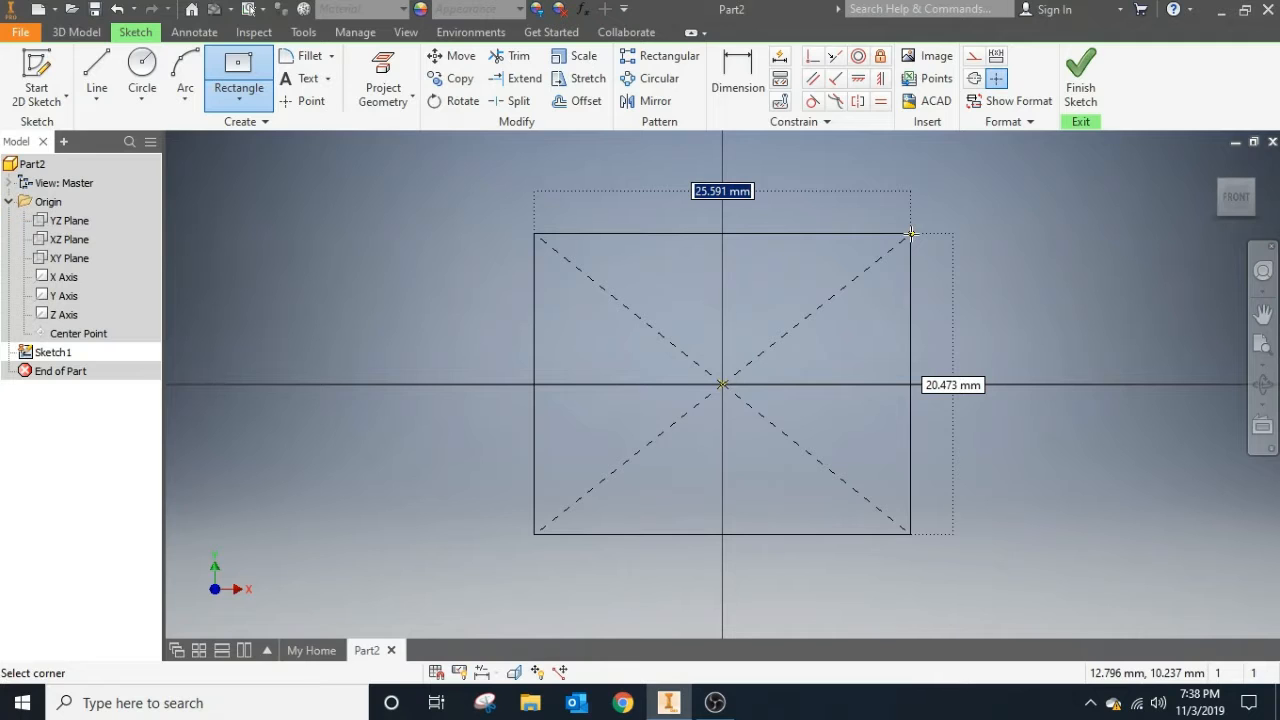
pyautogui.click(914, 230)
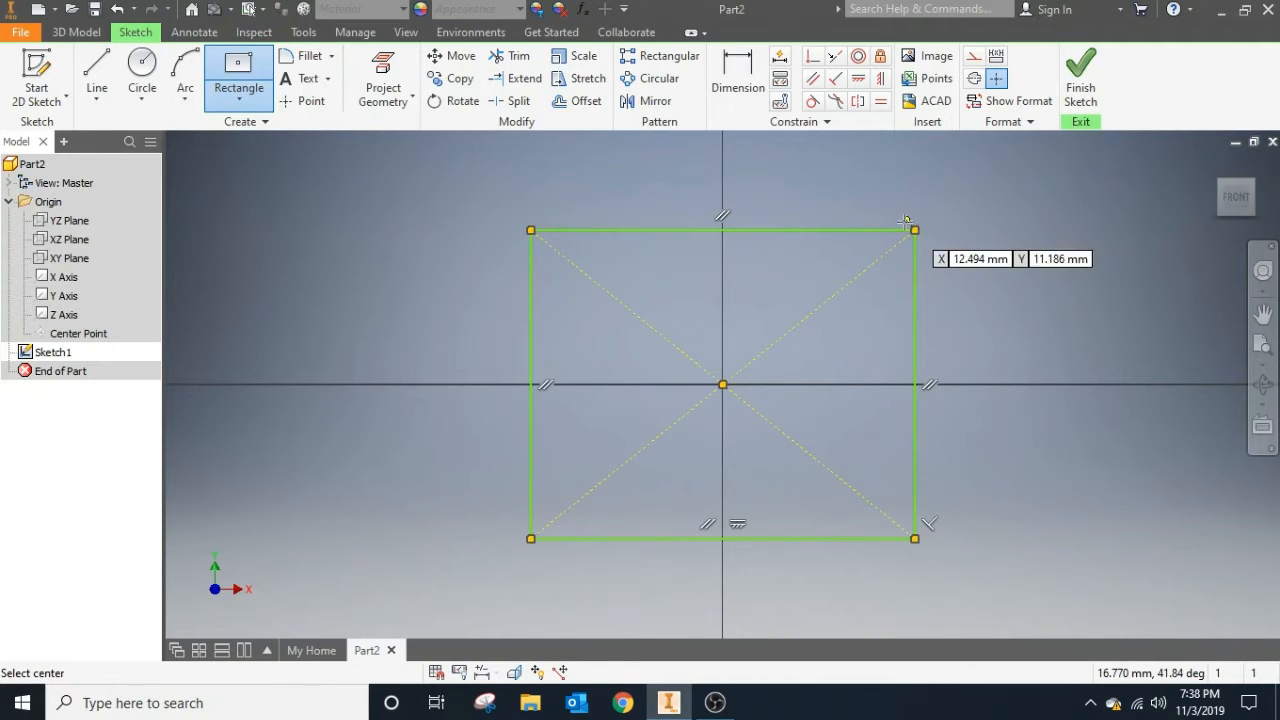
# Examine the sketched rectangle at closer and wider zoom levels.
pyautogui.scroll(3, 770, 348)
pyautogui.scroll(-5, 760, 343)
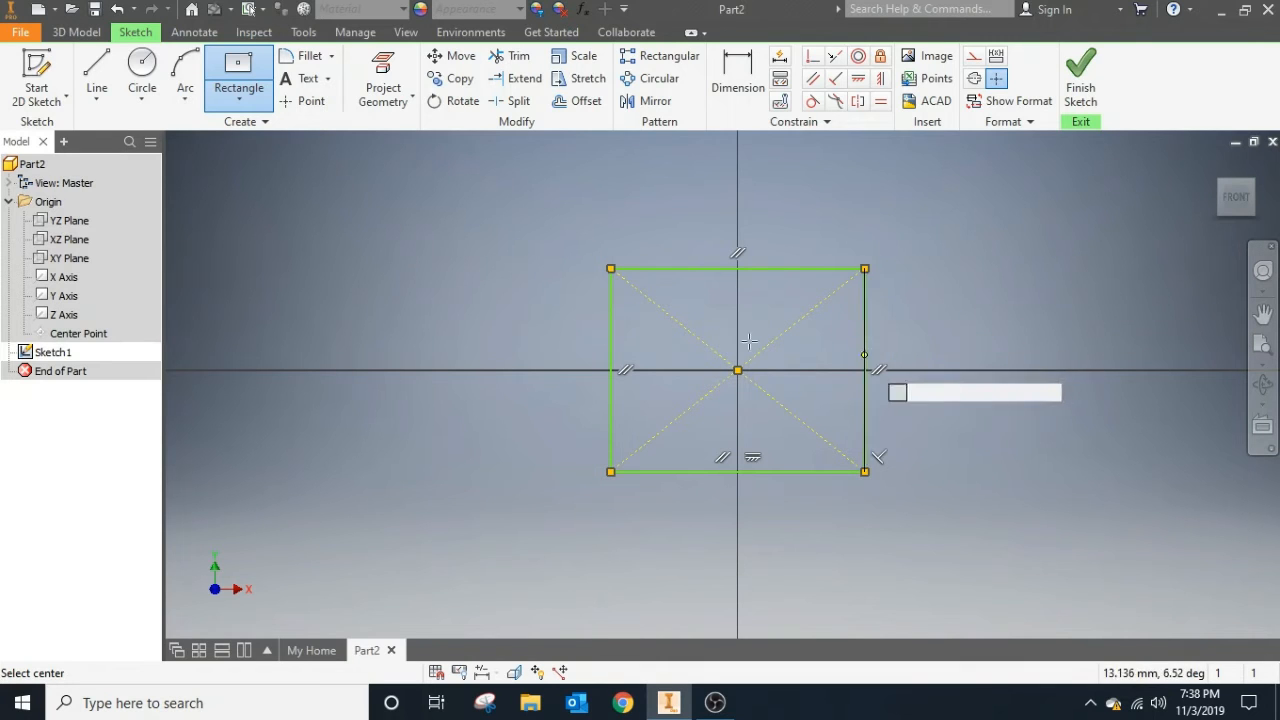
pyautogui.scroll(-4, 659, 244)
pyautogui.scroll(3, 659, 244)
pyautogui.scroll(-2, 659, 244)
pyautogui.scroll(4, 659, 244)
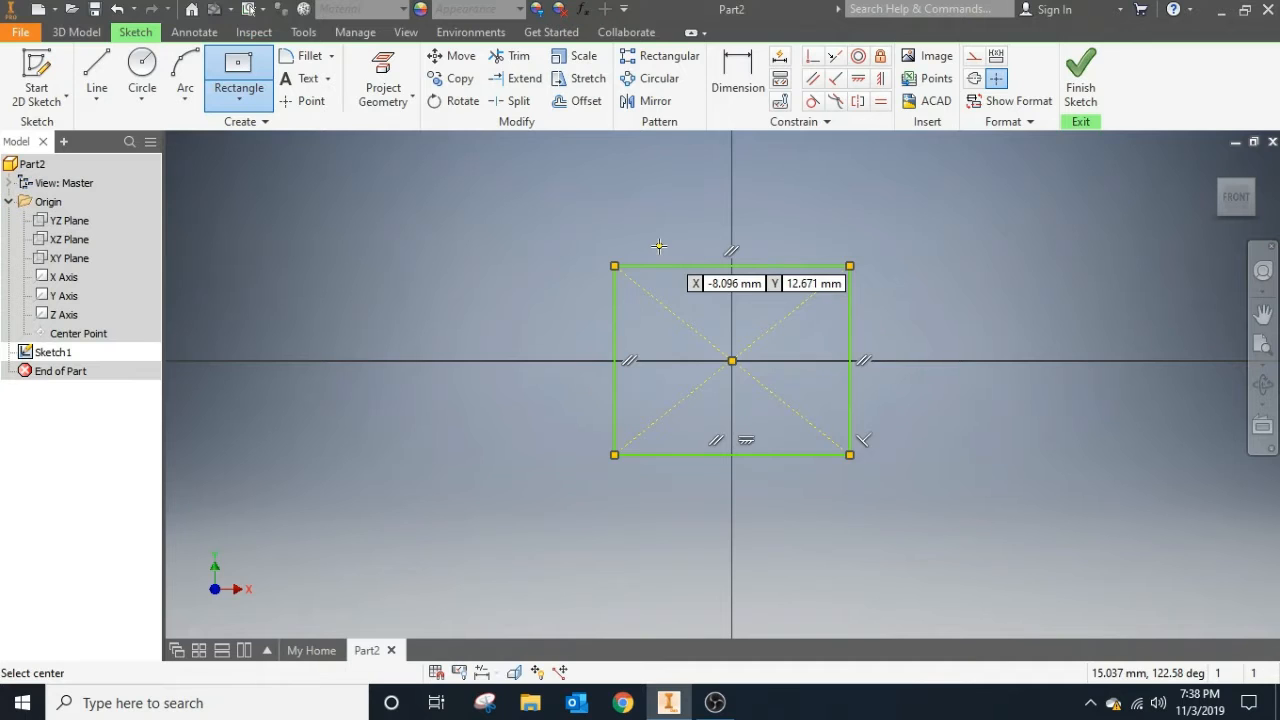
pyautogui.scroll(-2, 659, 244)
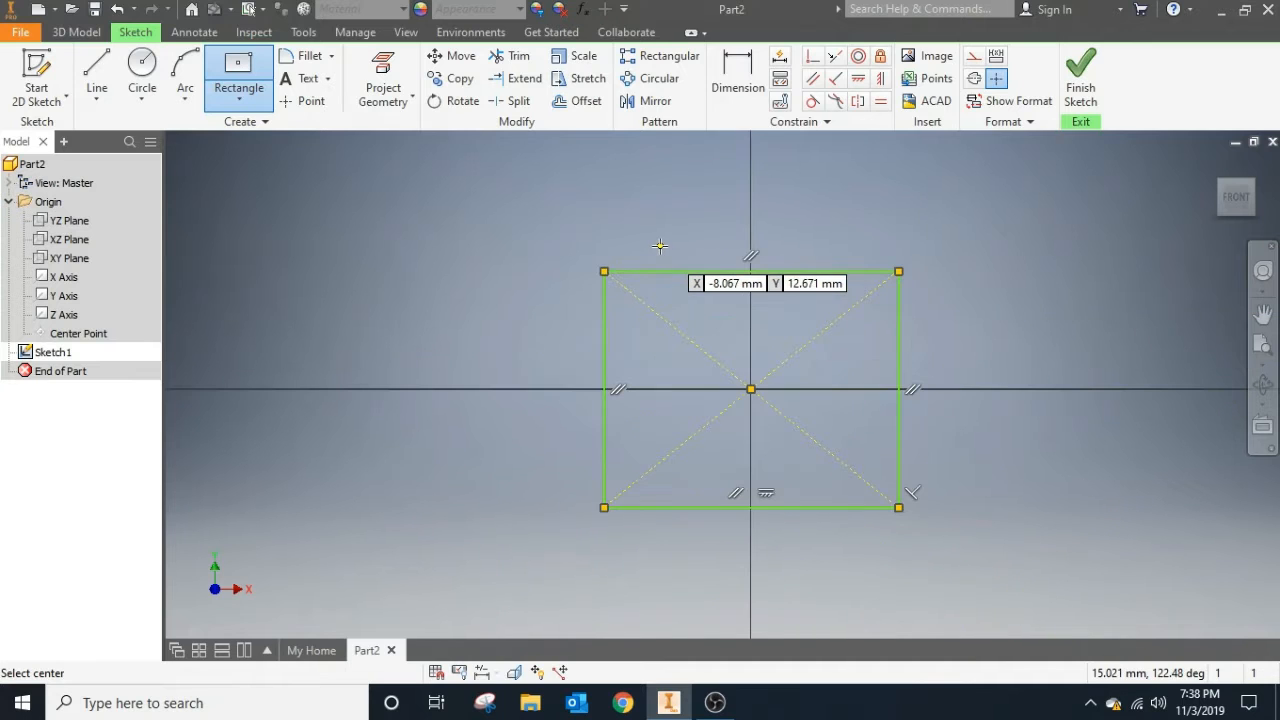
# Examine the rectangle from tilted and isometric angles and return to the front view.
pyautogui.click(1262, 272)
pyautogui.moveTo(981, 298)
pyautogui.mouseDown()
pyautogui.moveTo(994, 320)
pyautogui.moveTo(983, 265)
pyautogui.moveTo(1003, 310)
pyautogui.mouseUp()
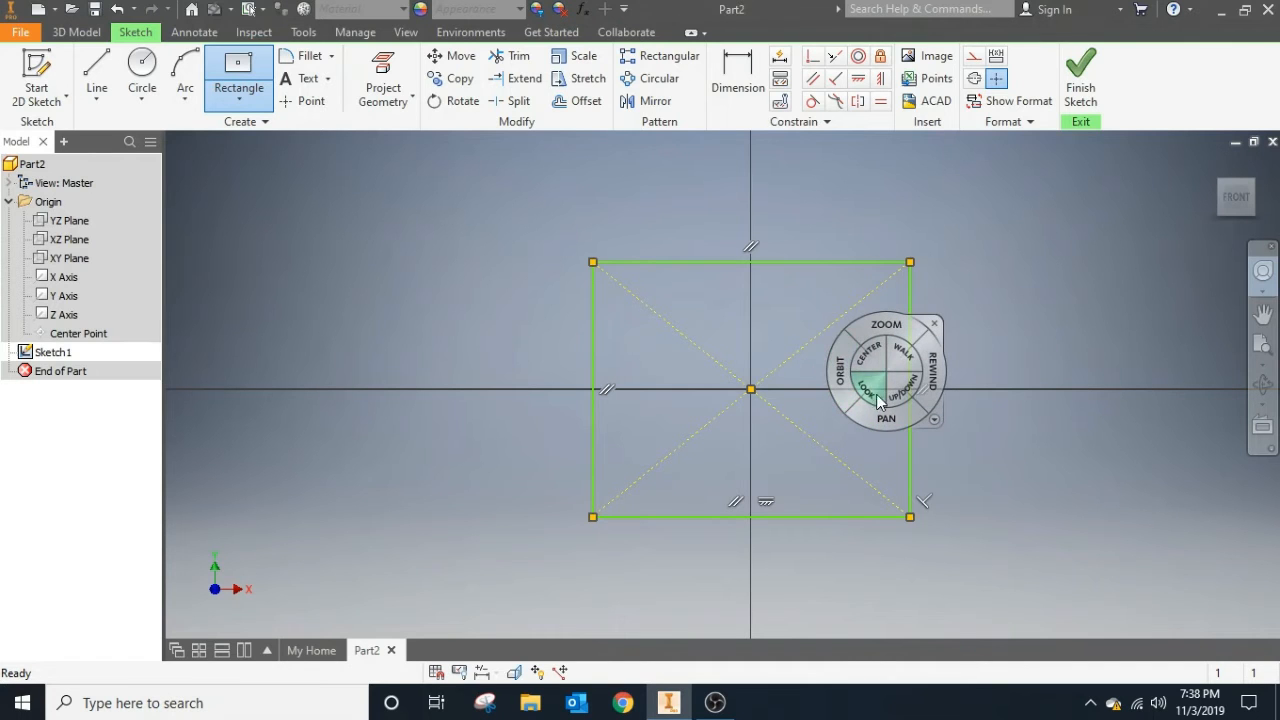
pyautogui.moveTo(886, 410)
pyautogui.mouseDown()
pyautogui.moveTo(614, 316)
pyautogui.moveTo(718, 304)
pyautogui.moveTo(897, 514)
pyautogui.moveTo(894, 446)
pyautogui.moveTo(849, 405)
pyautogui.mouseUp()
pyautogui.moveTo(794, 366)
pyautogui.mouseDown()
pyautogui.moveTo(860, 360)
pyautogui.moveTo(771, 366)
pyautogui.moveTo(800, 370)
pyautogui.mouseUp()
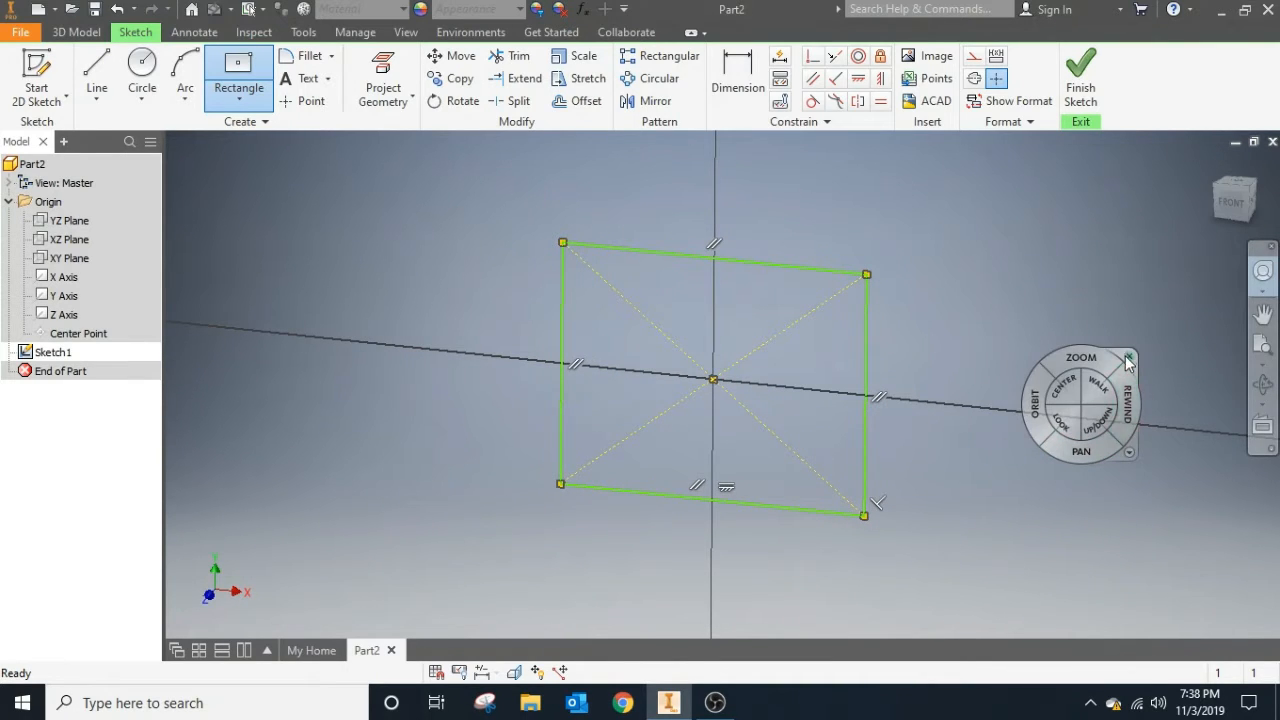
pyautogui.click(1131, 356)
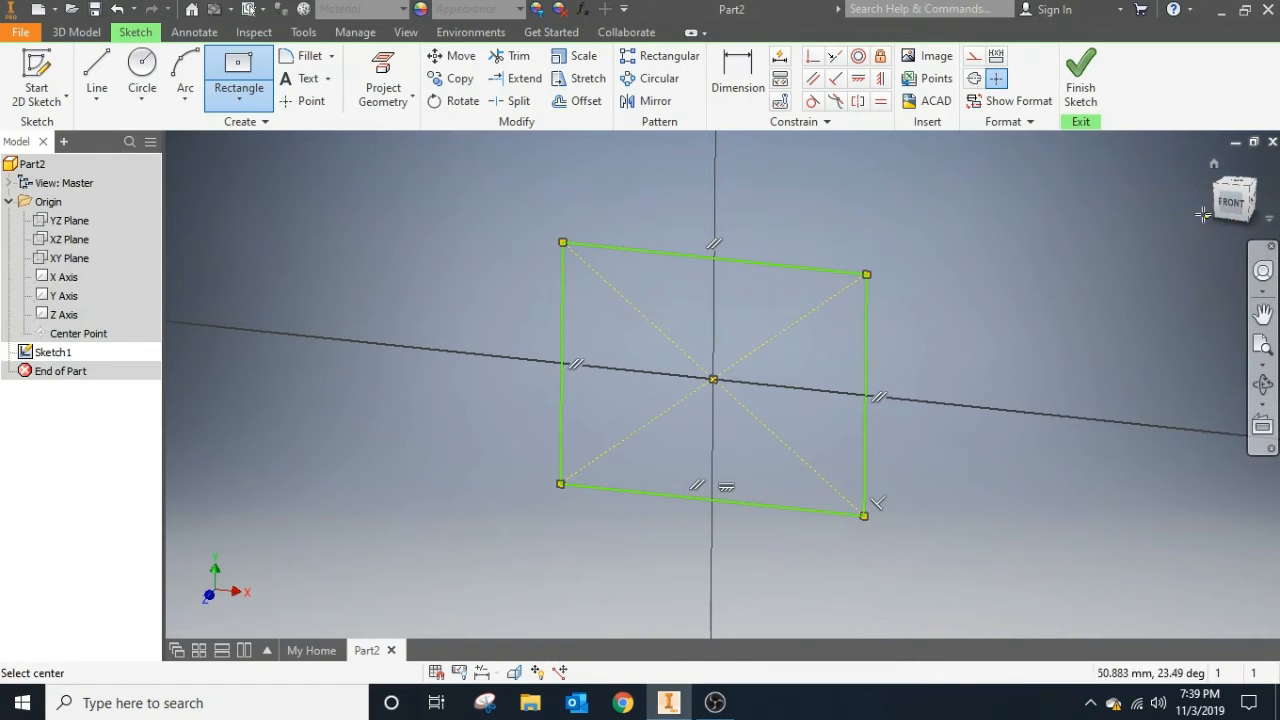
pyautogui.click(1236, 206)
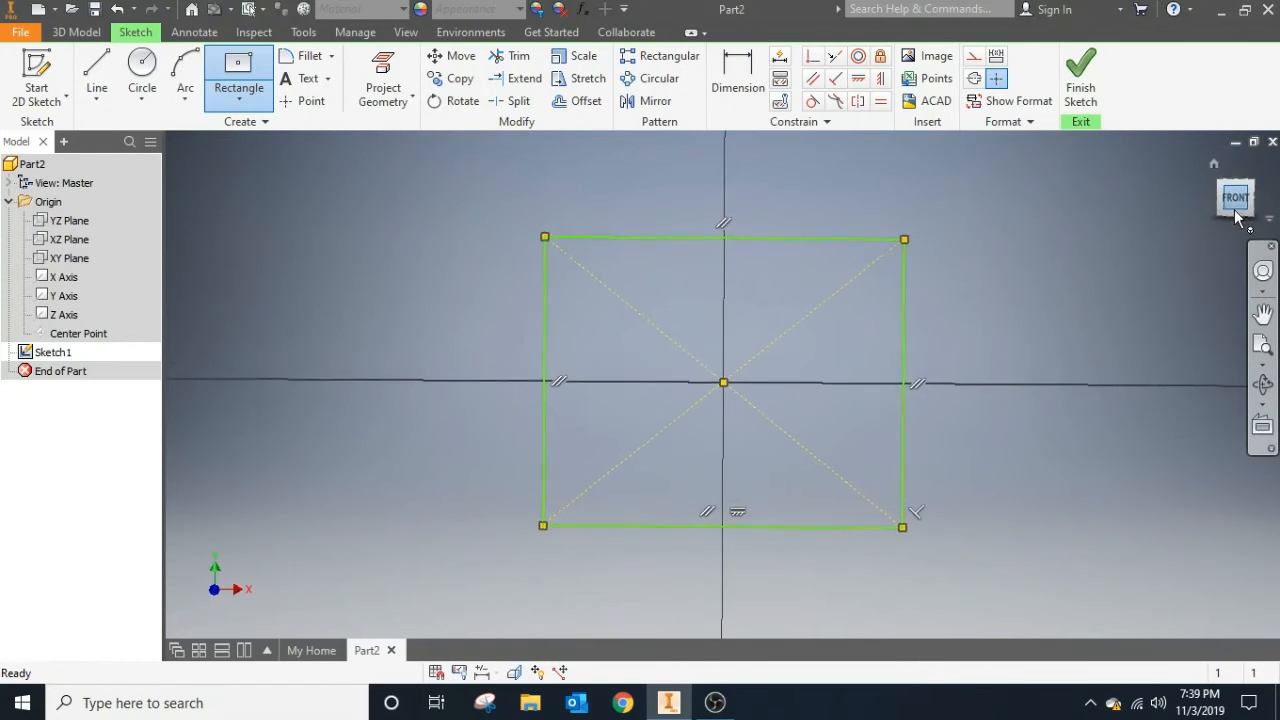
pyautogui.click(1220, 183)
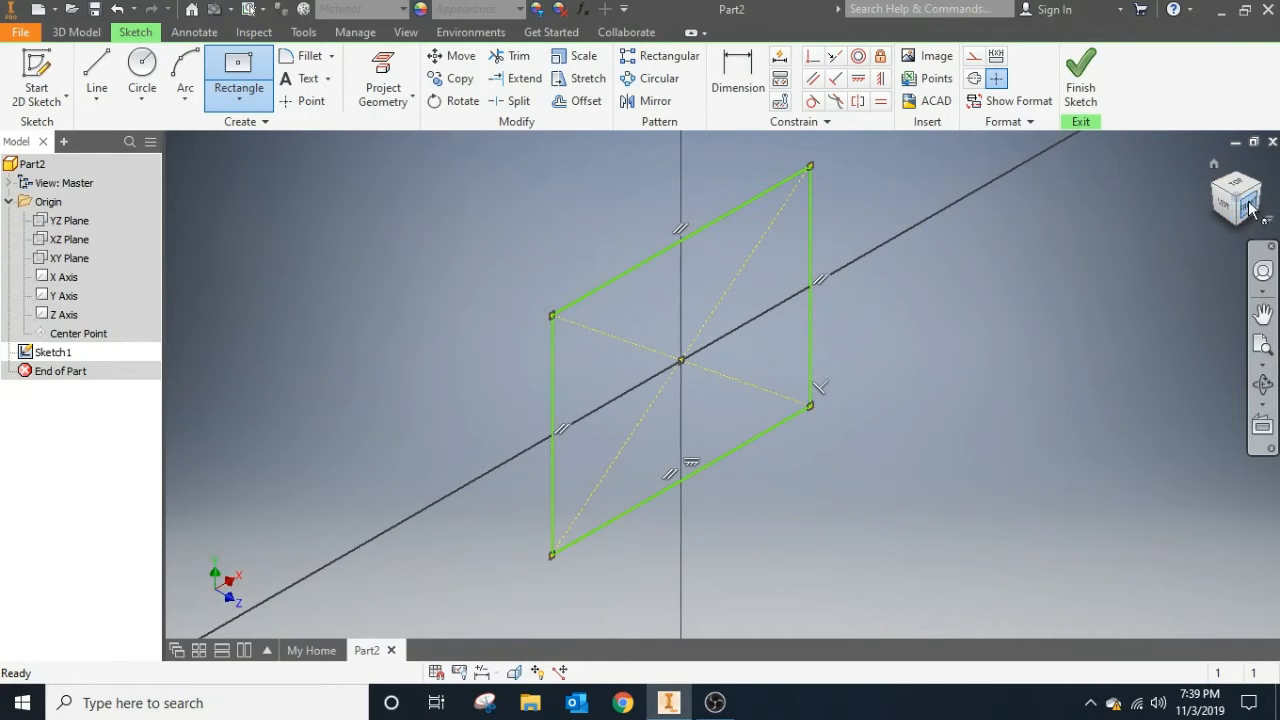
pyautogui.click(1249, 207)
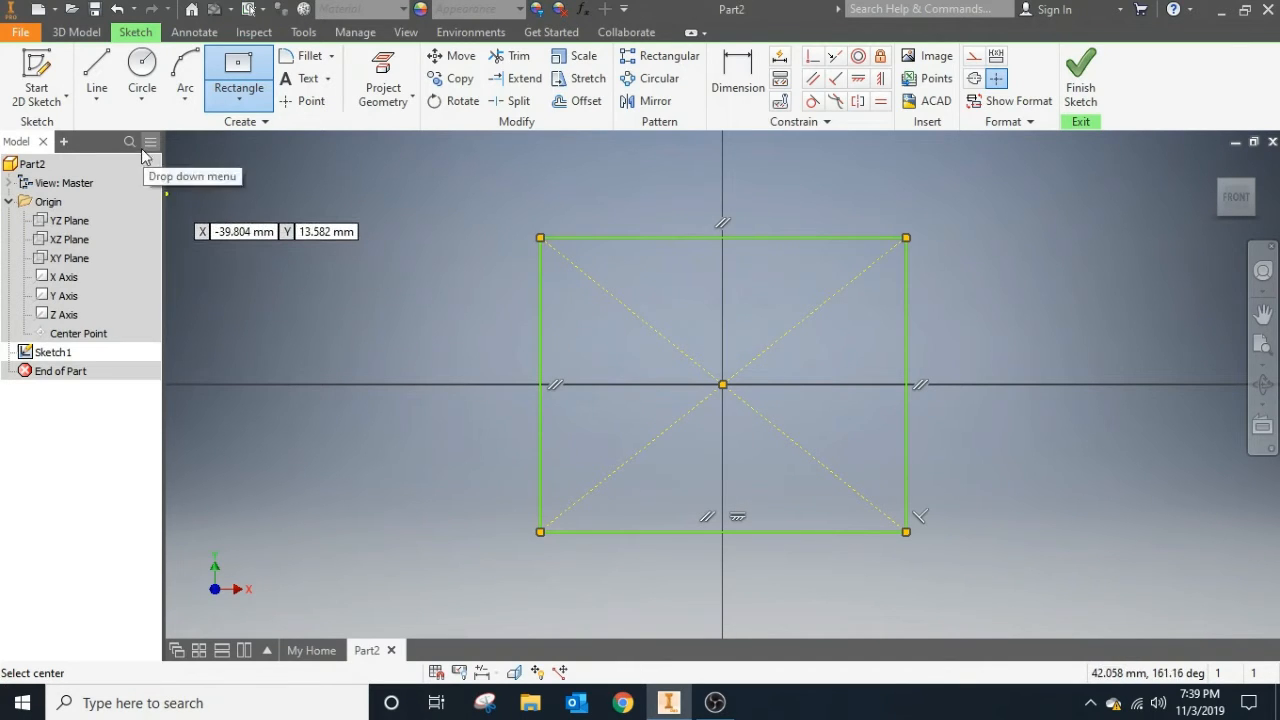
# Draw three connected lines outside the rectangle from its upper-left corner around to its lower-left corner, closing a four-sided shape.
pyautogui.click(95, 64)
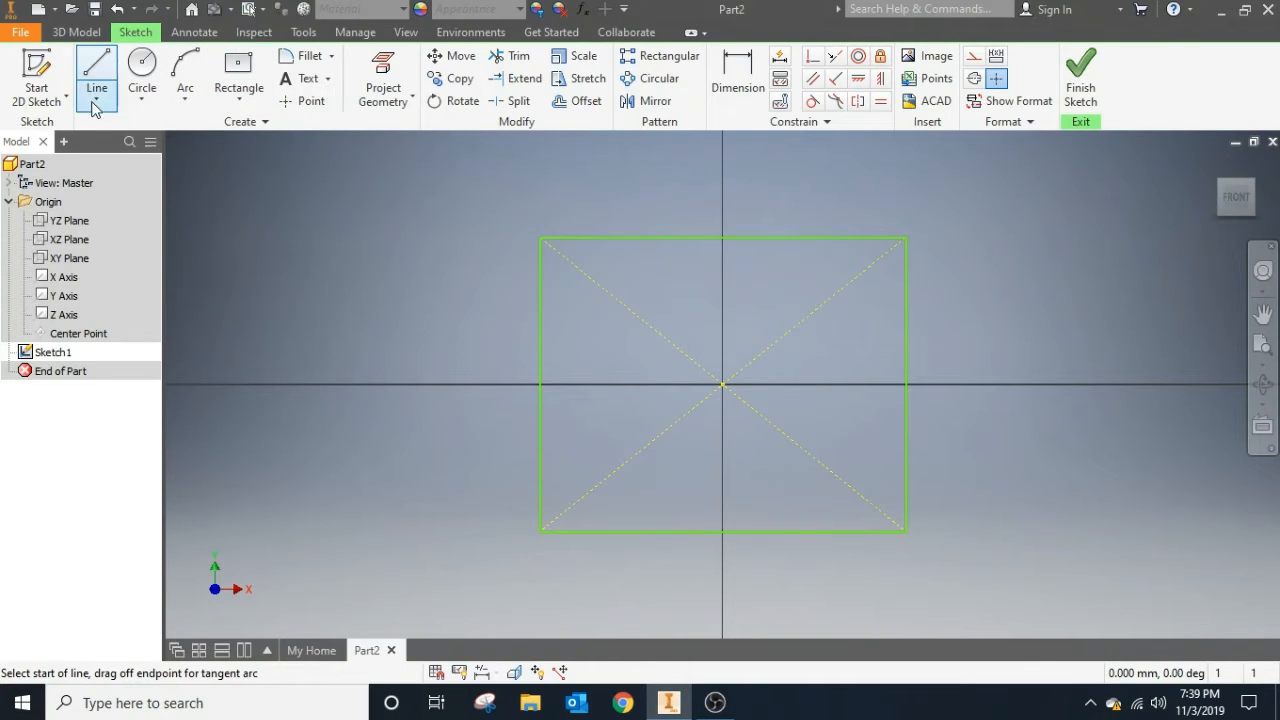
pyautogui.click(96, 100)
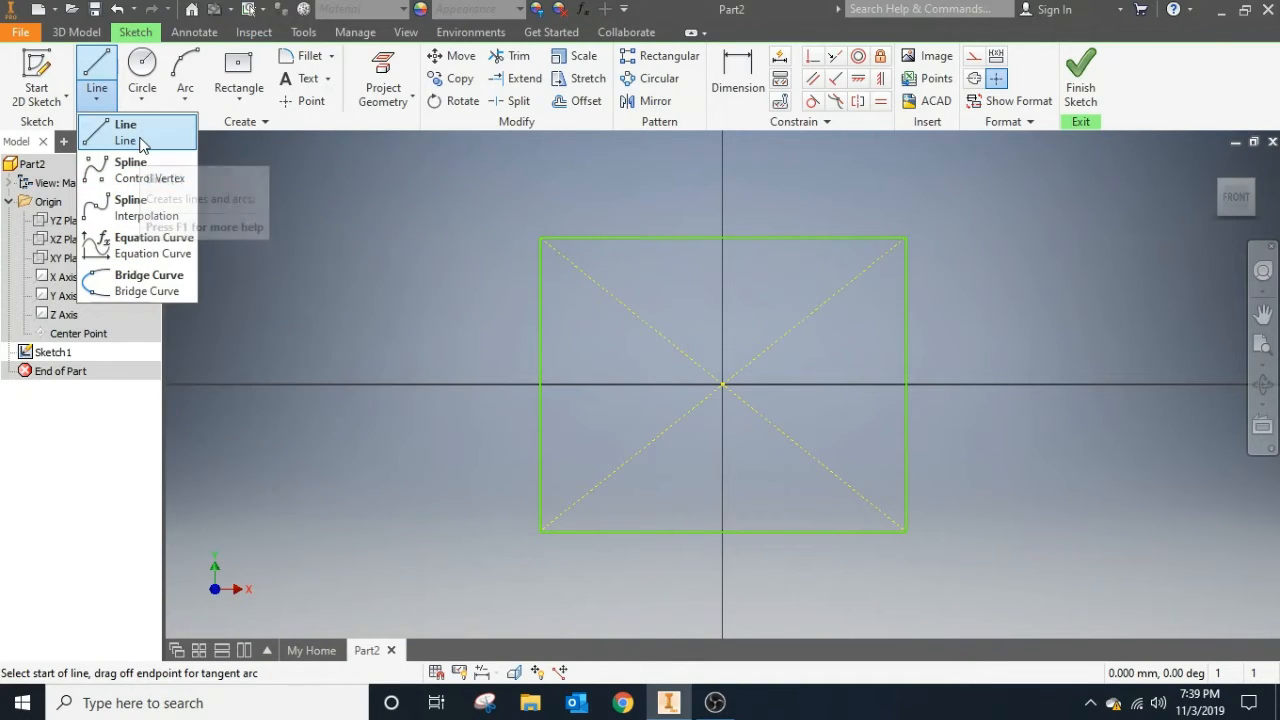
pyautogui.click(136, 134)
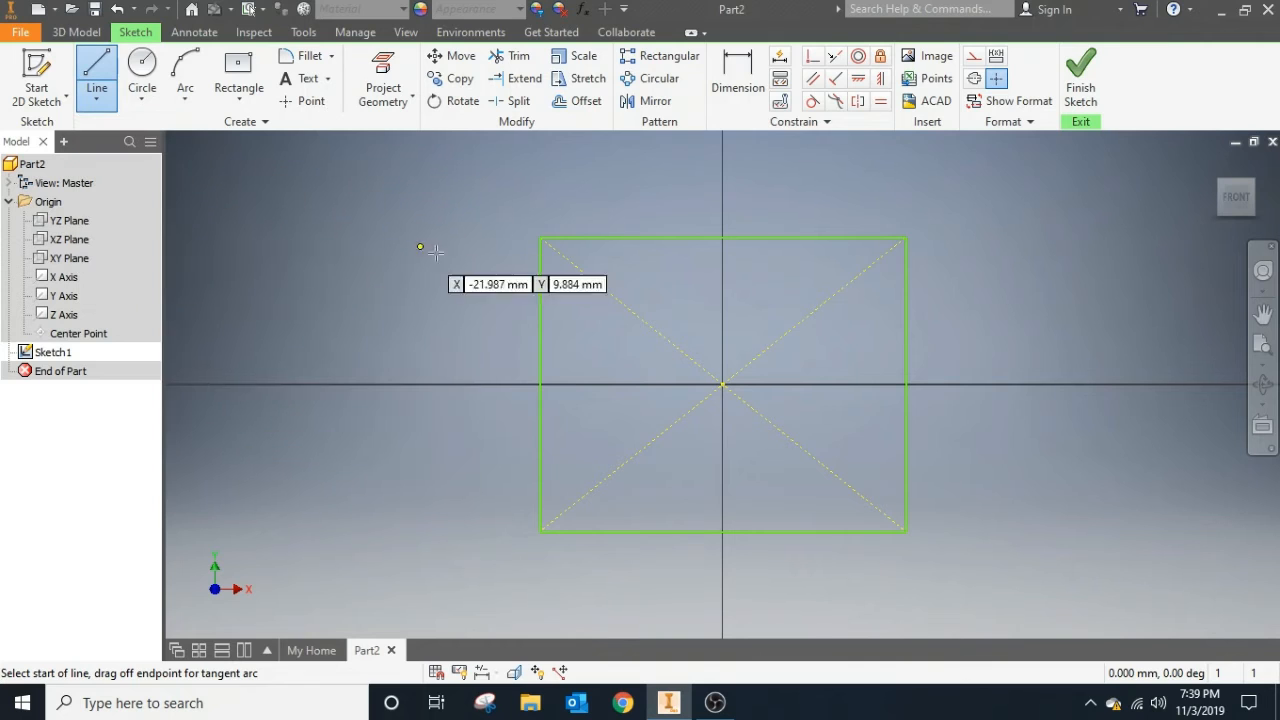
pyautogui.click(540, 238)
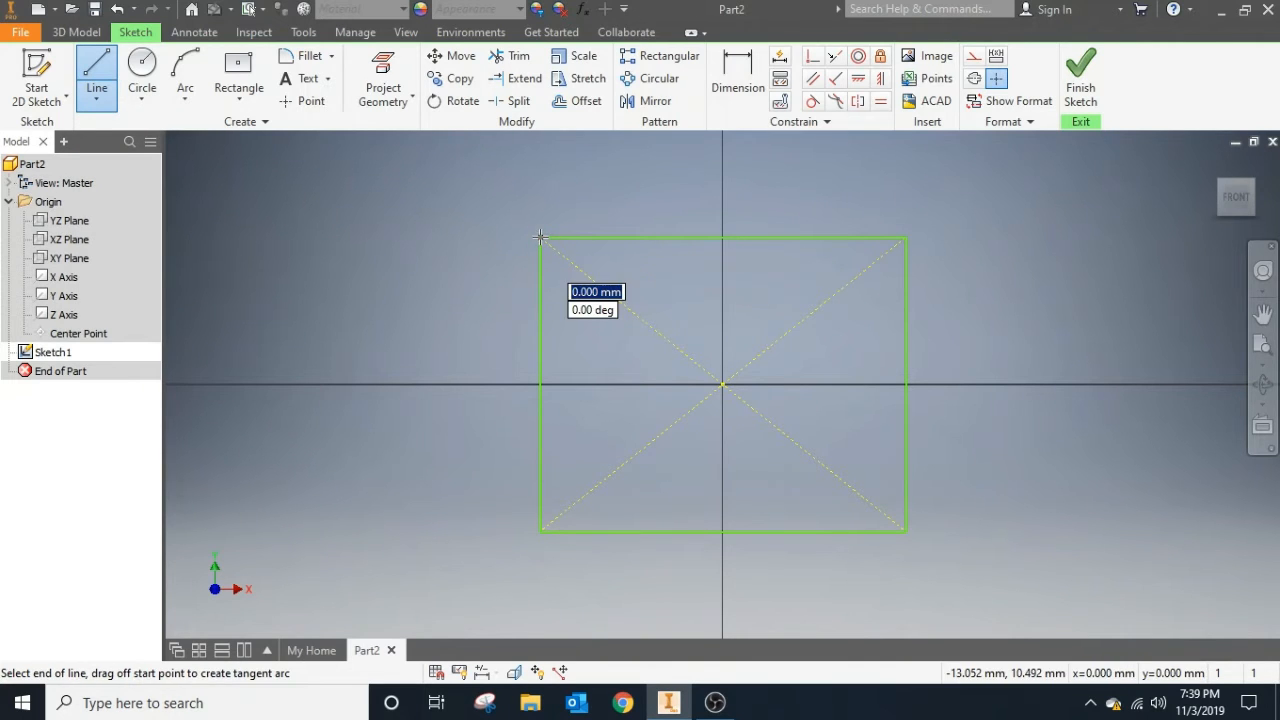
pyautogui.click(343, 260)
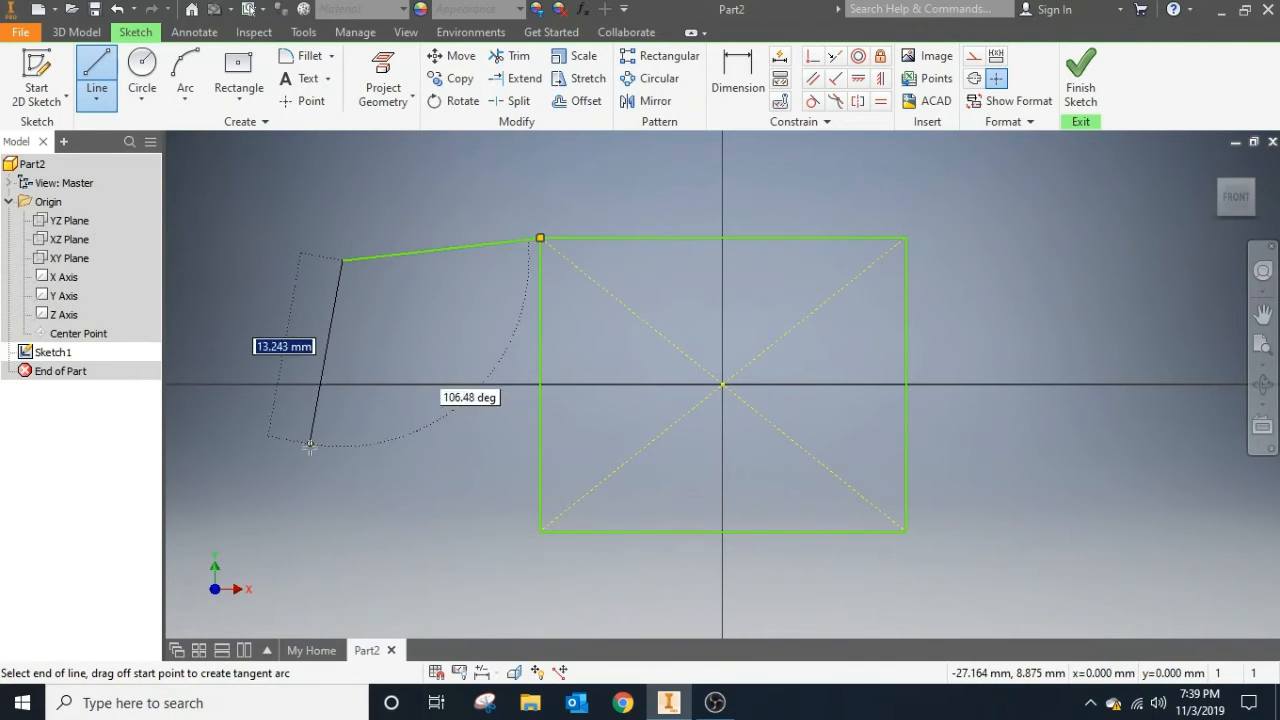
pyautogui.click(307, 463)
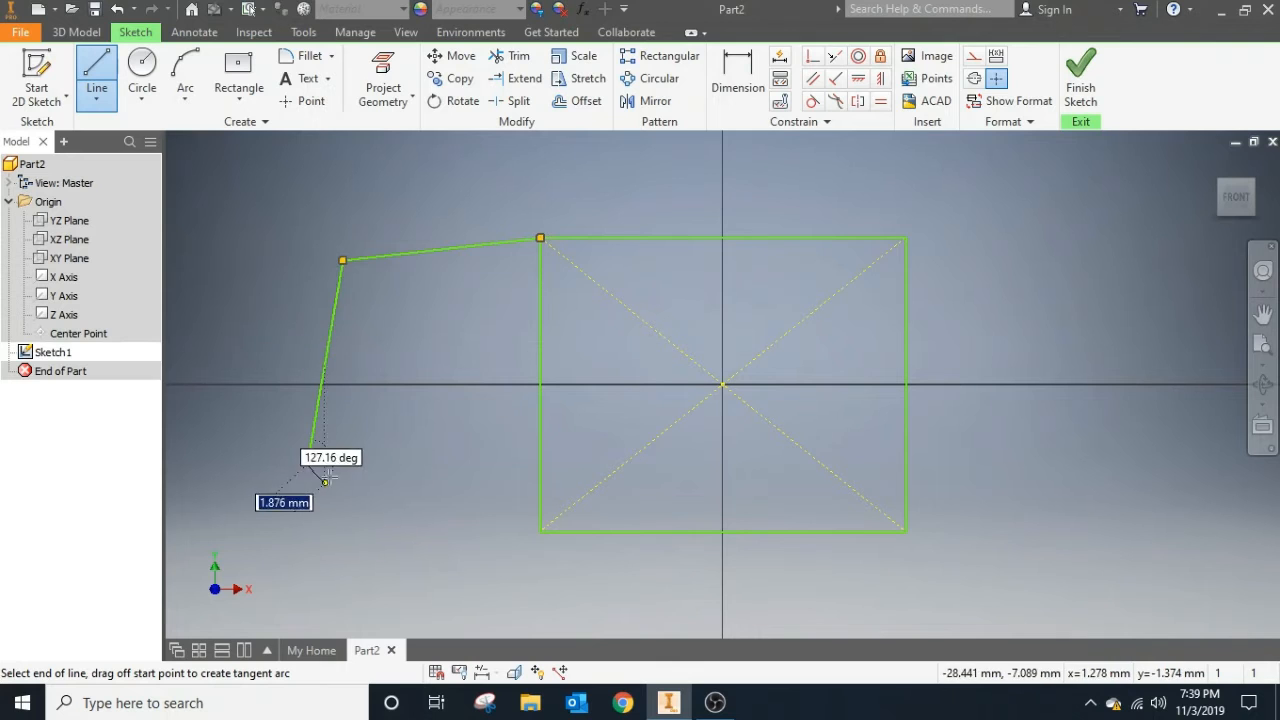
pyautogui.doubleClick(540, 530)
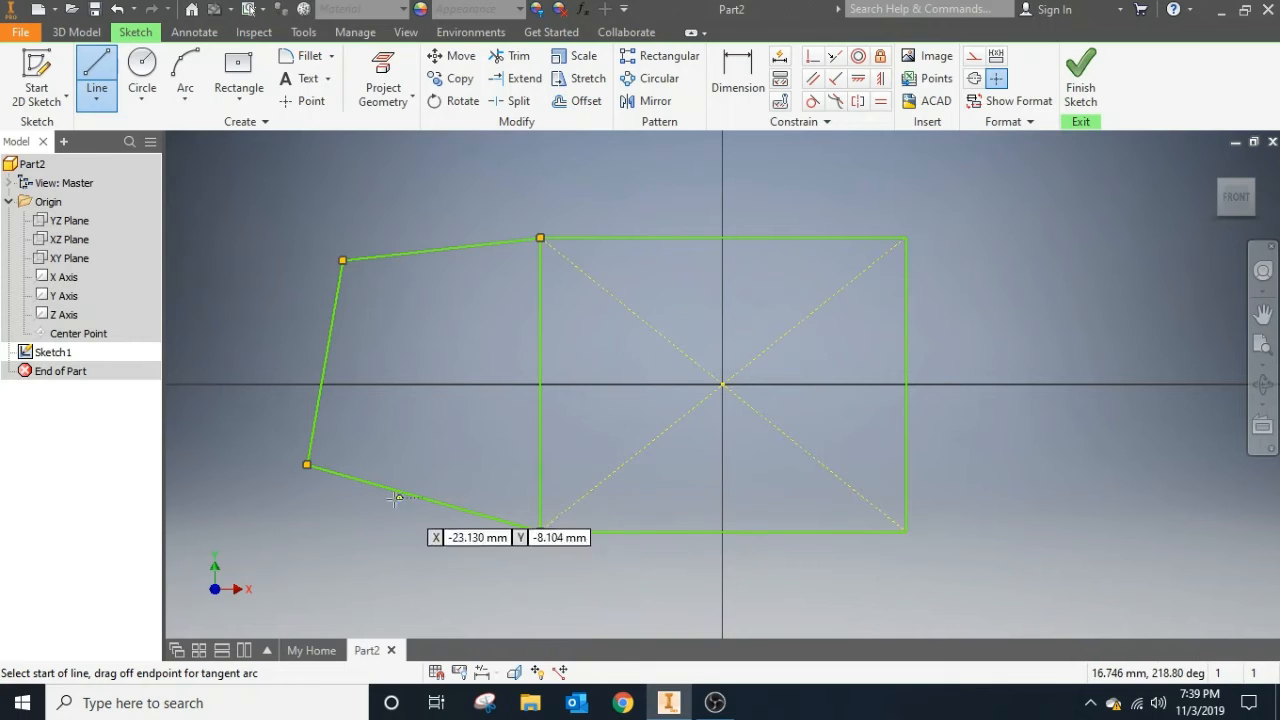
pyautogui.click(540, 238)
pyautogui.press('Escape')
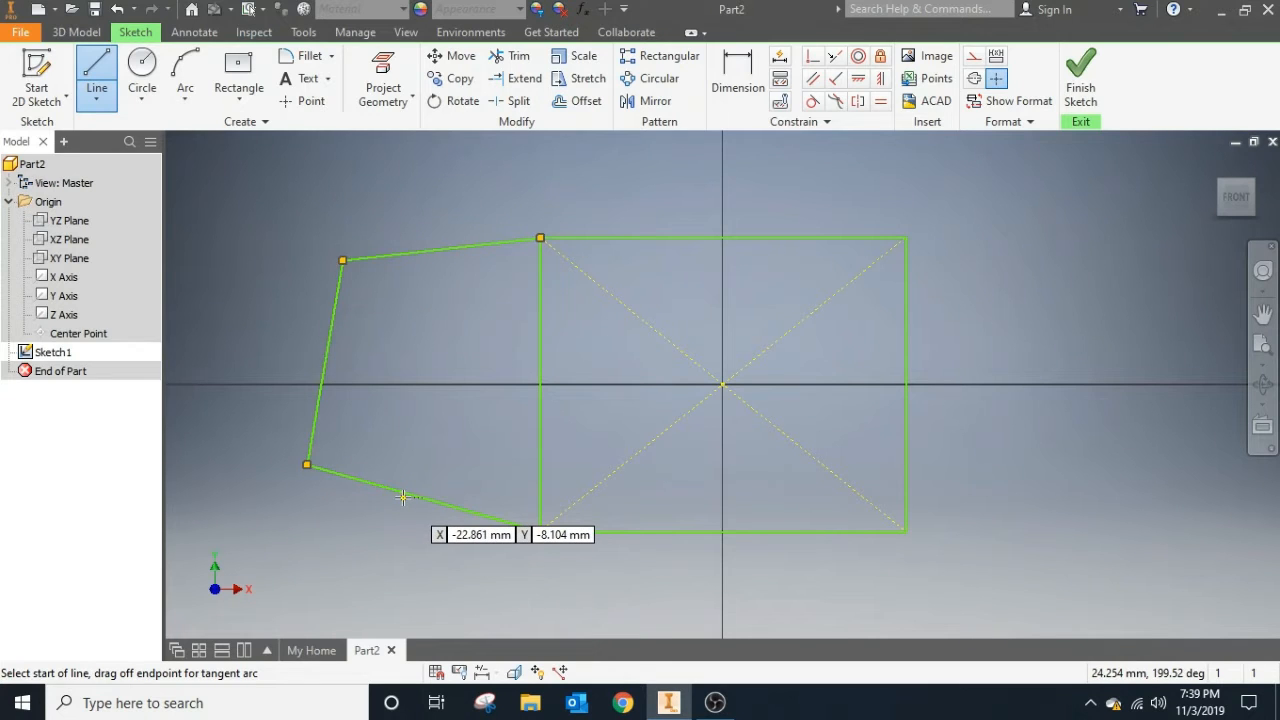
# Sketch a centre-point circle about 21 mm in diameter at the origin, touching the rectangle's top edge.
pyautogui.click(152, 106)
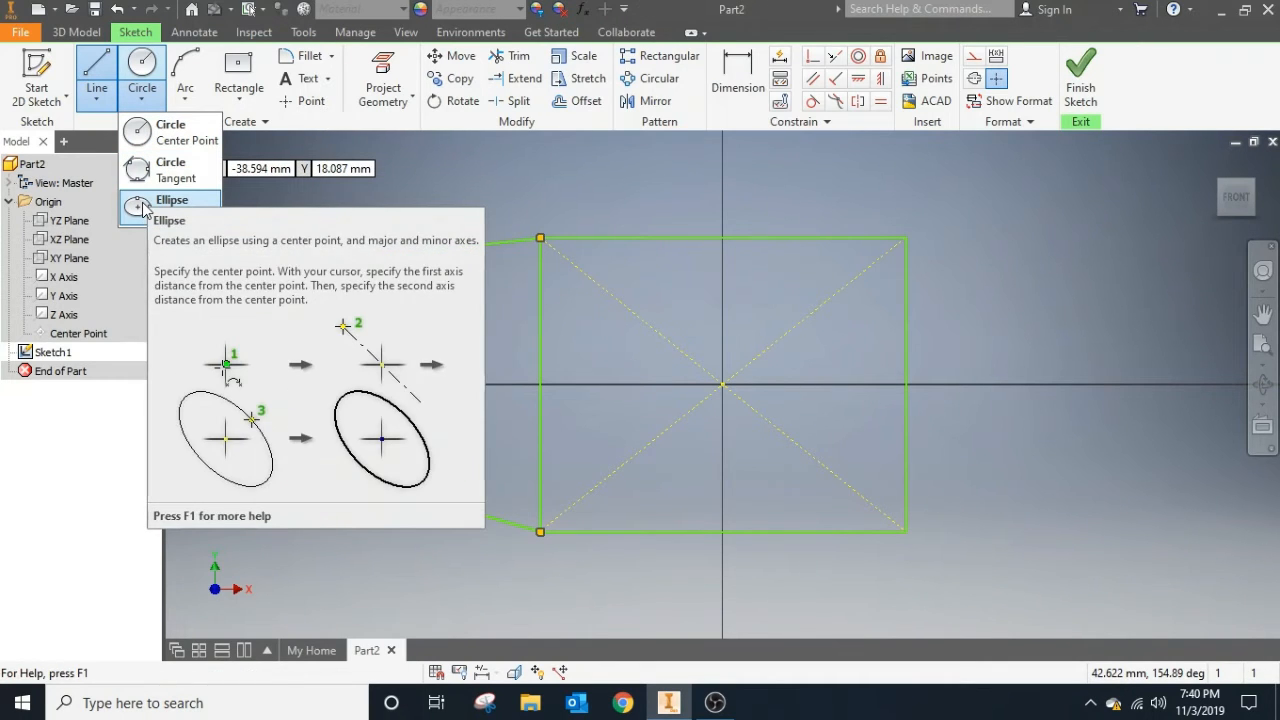
pyautogui.click(170, 131)
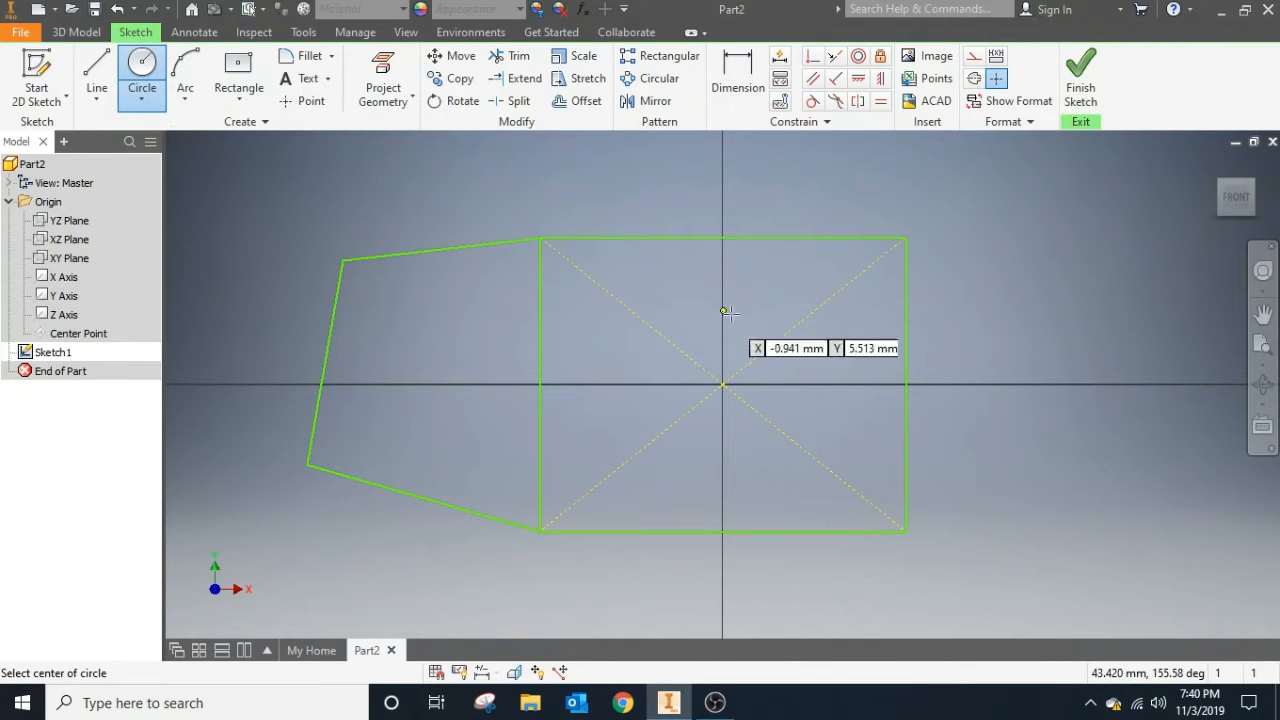
pyautogui.click(722, 383)
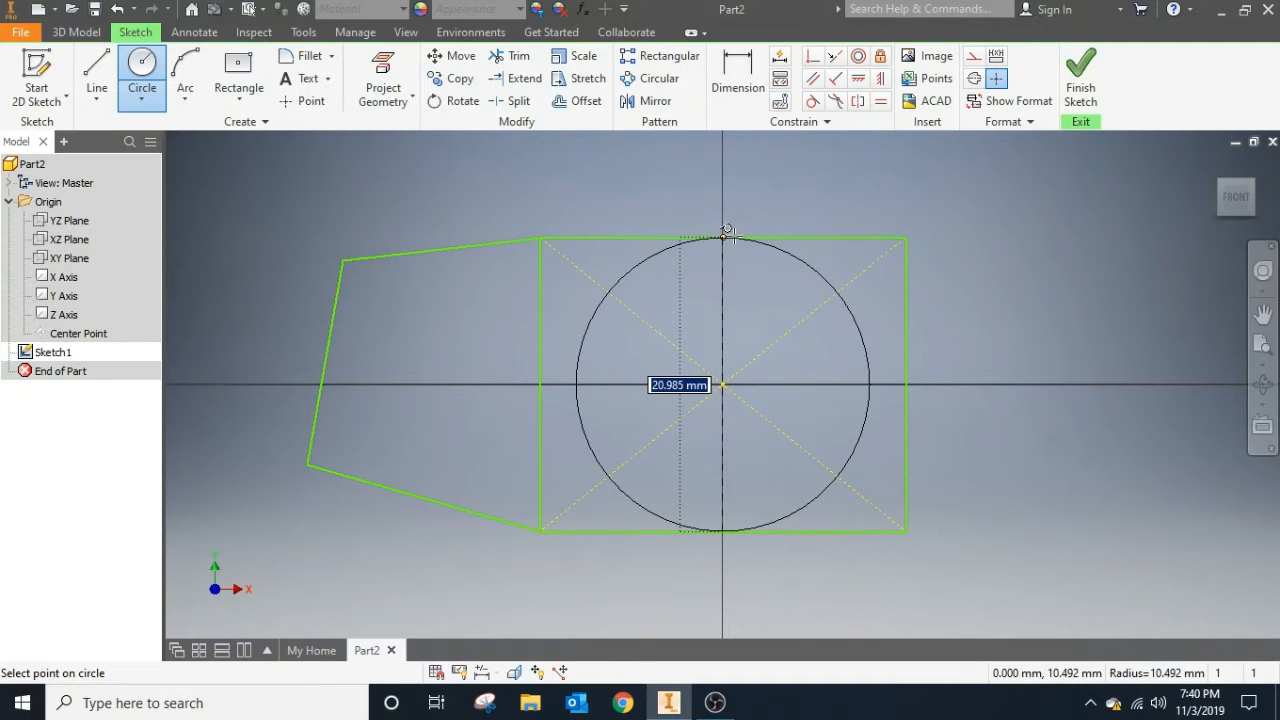
pyautogui.click(729, 232)
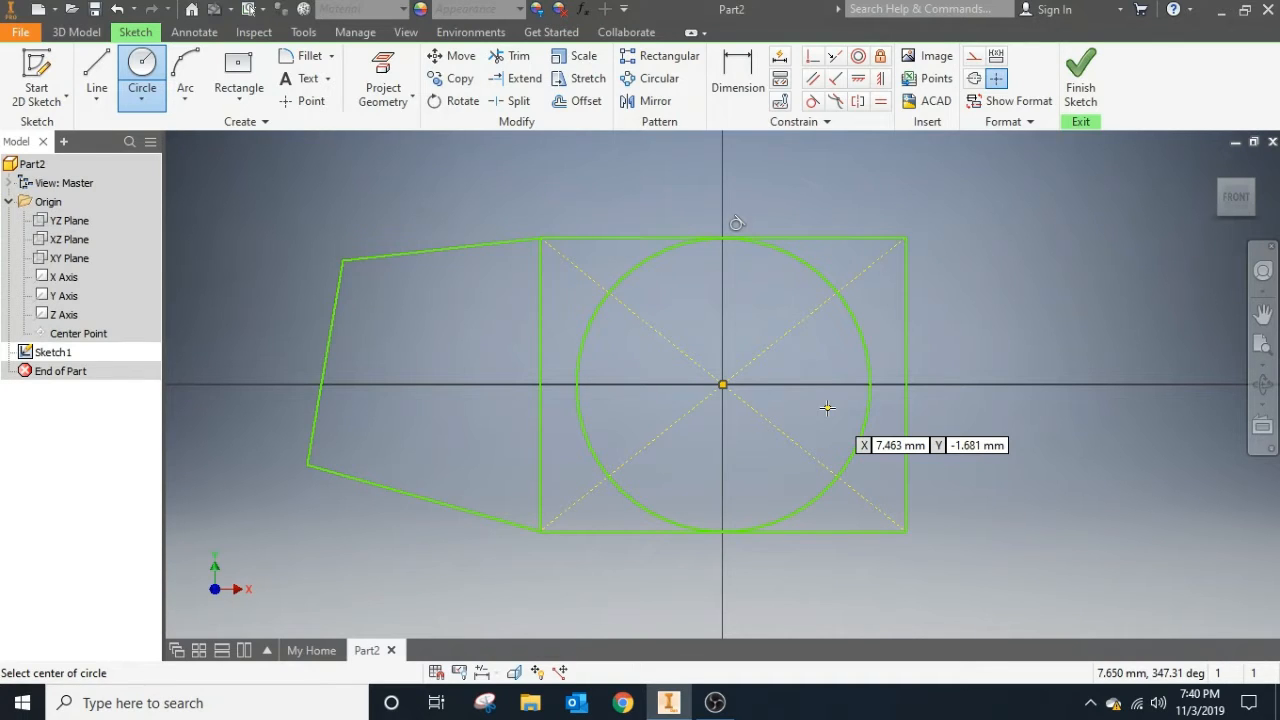
# Draw a three-point arc from the rectangle's upper-right corner to its lower-right corner, bulging outward from the rectangle.
pyautogui.click(984, 362)
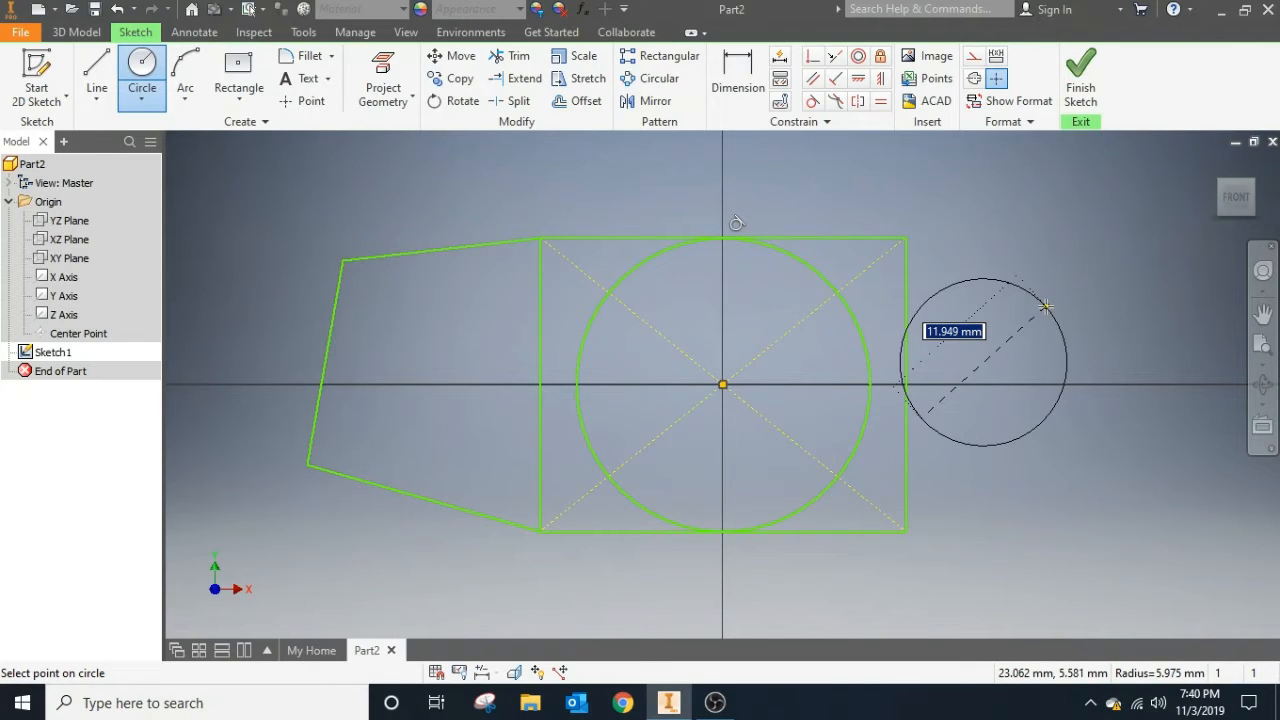
pyautogui.press('Escape')
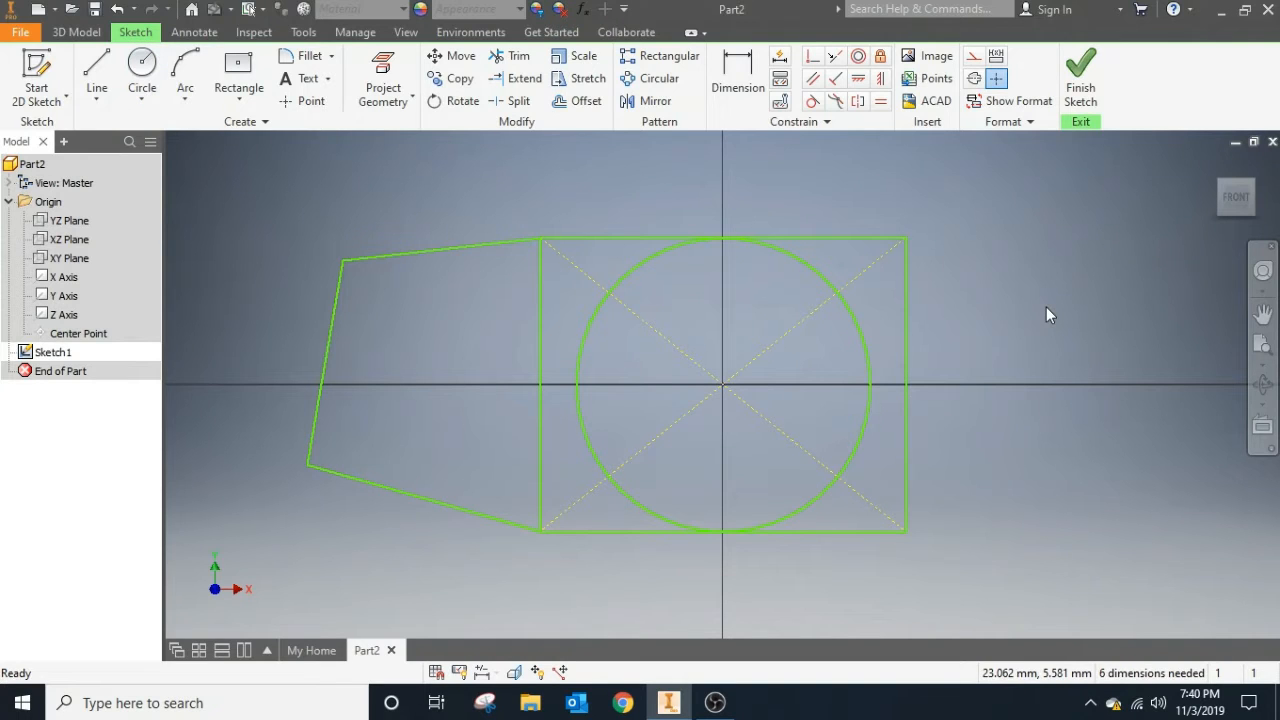
pyautogui.click(185, 75)
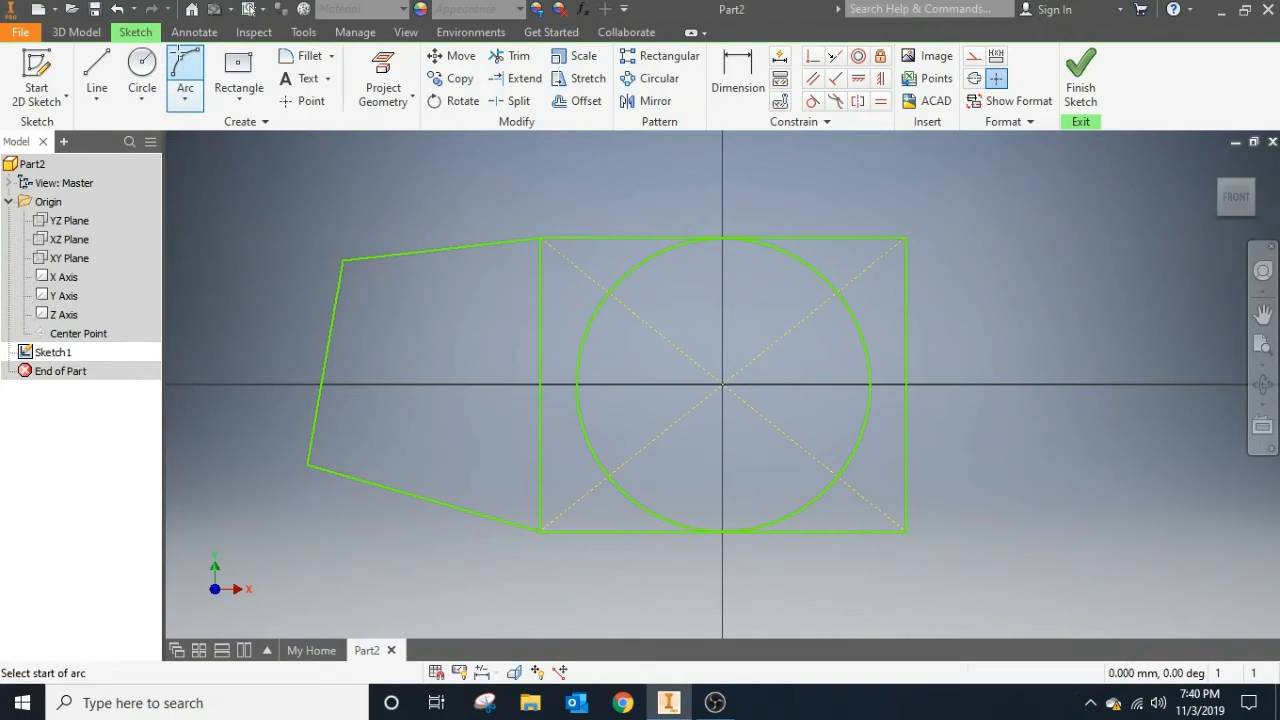
pyautogui.click(185, 97)
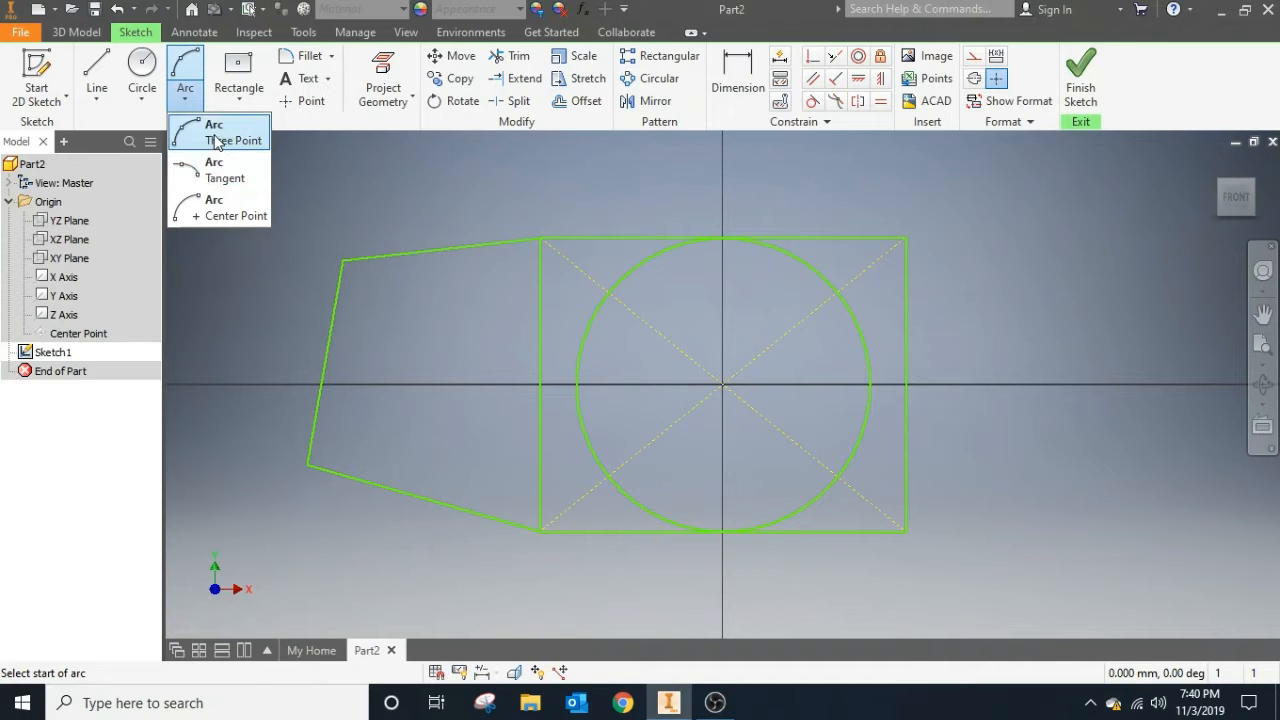
pyautogui.click(216, 140)
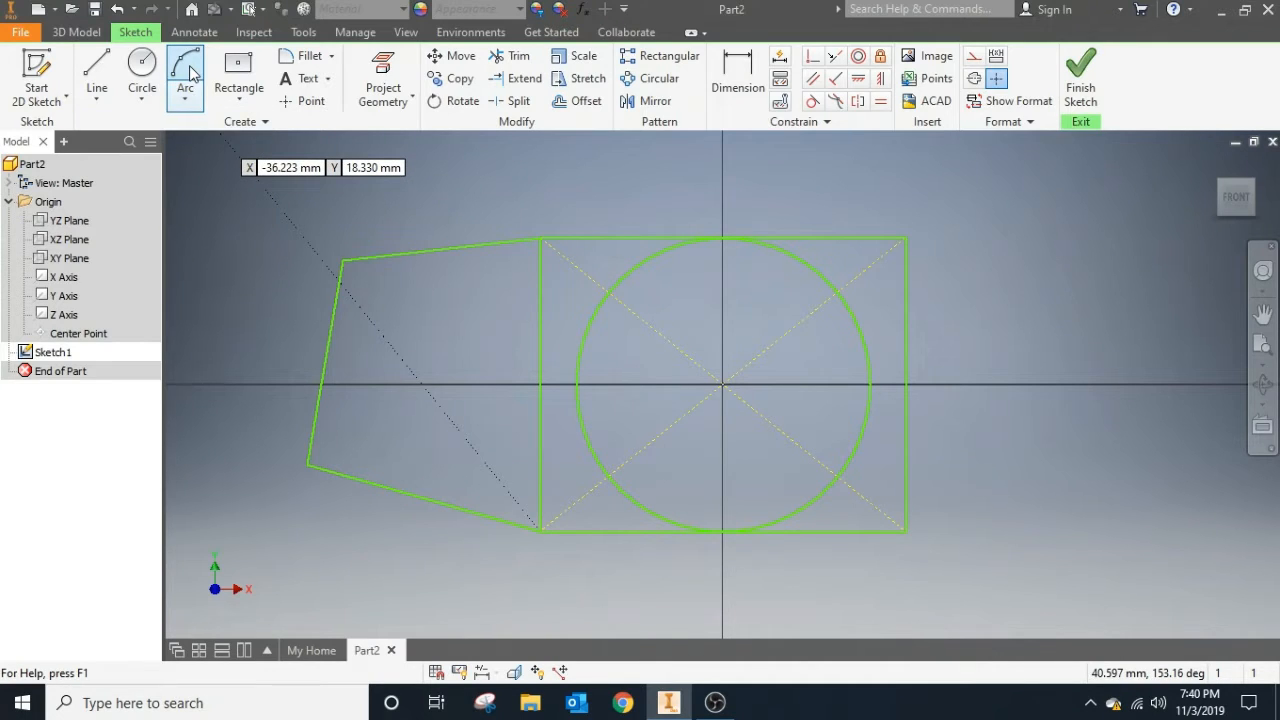
pyautogui.click(185, 100)
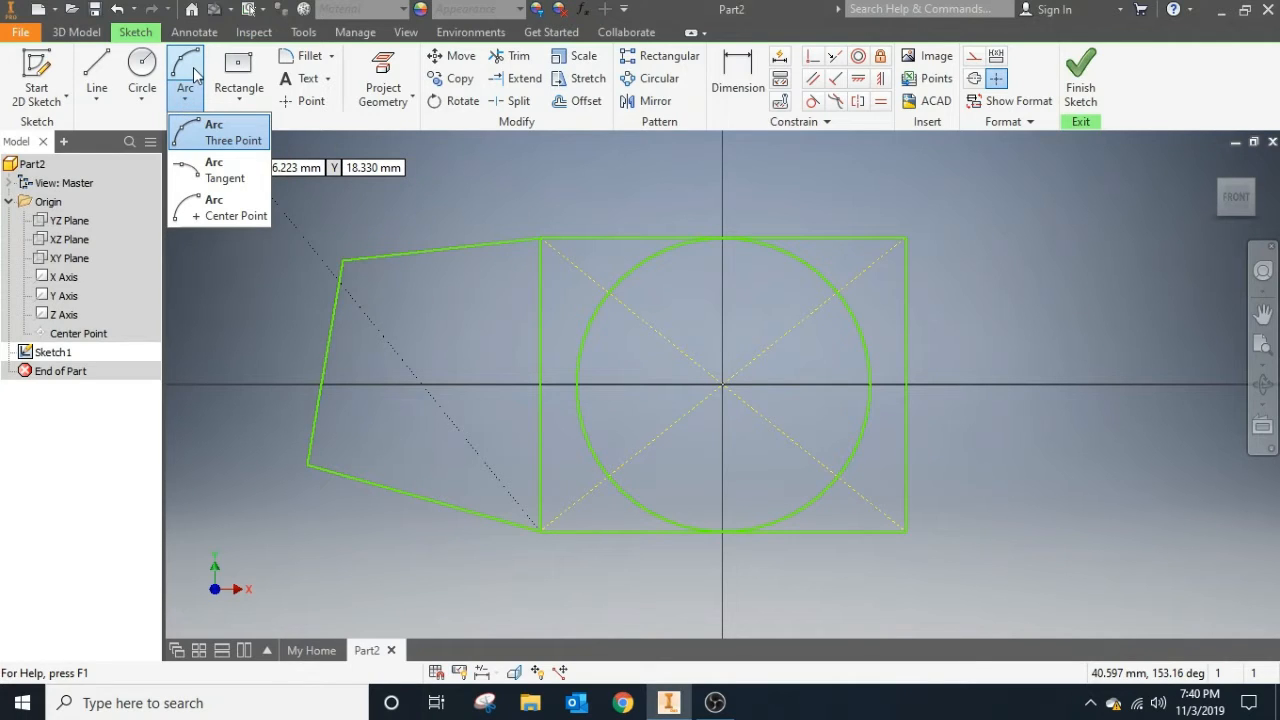
pyautogui.click(226, 136)
pyautogui.click(906, 238)
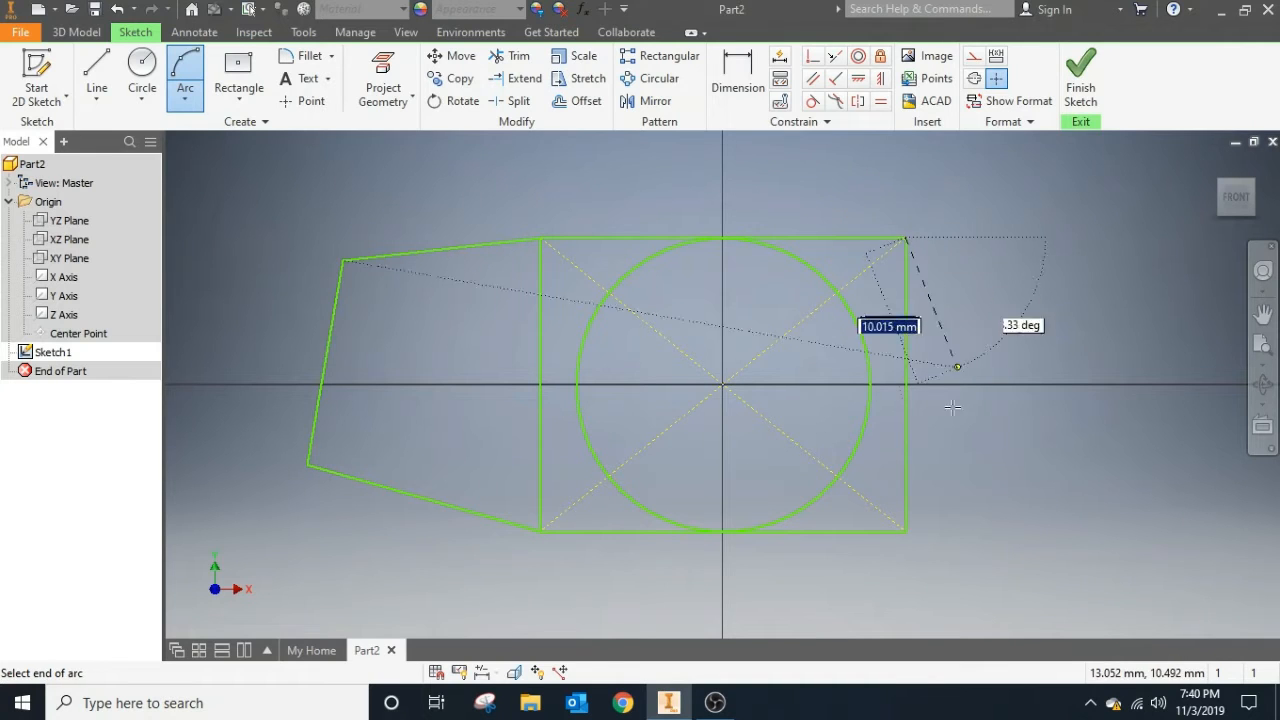
pyautogui.click(906, 530)
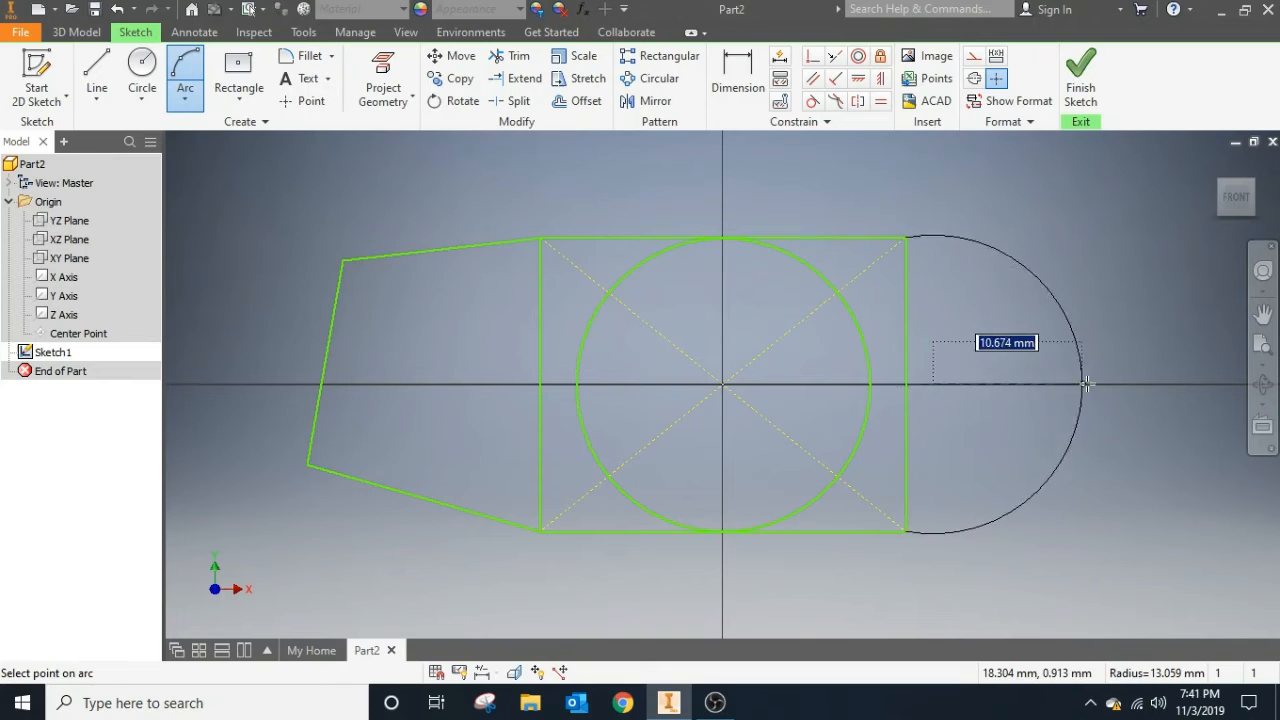
pyautogui.click(1034, 371)
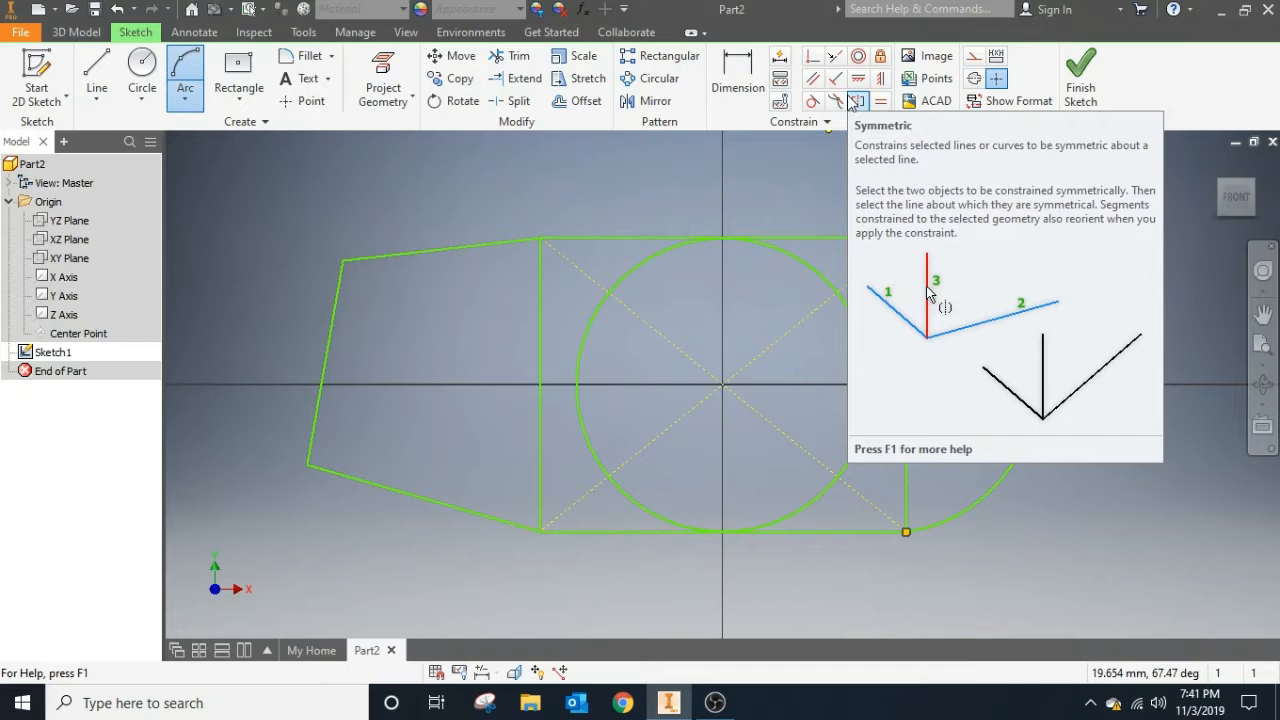
pyautogui.press('Escape')
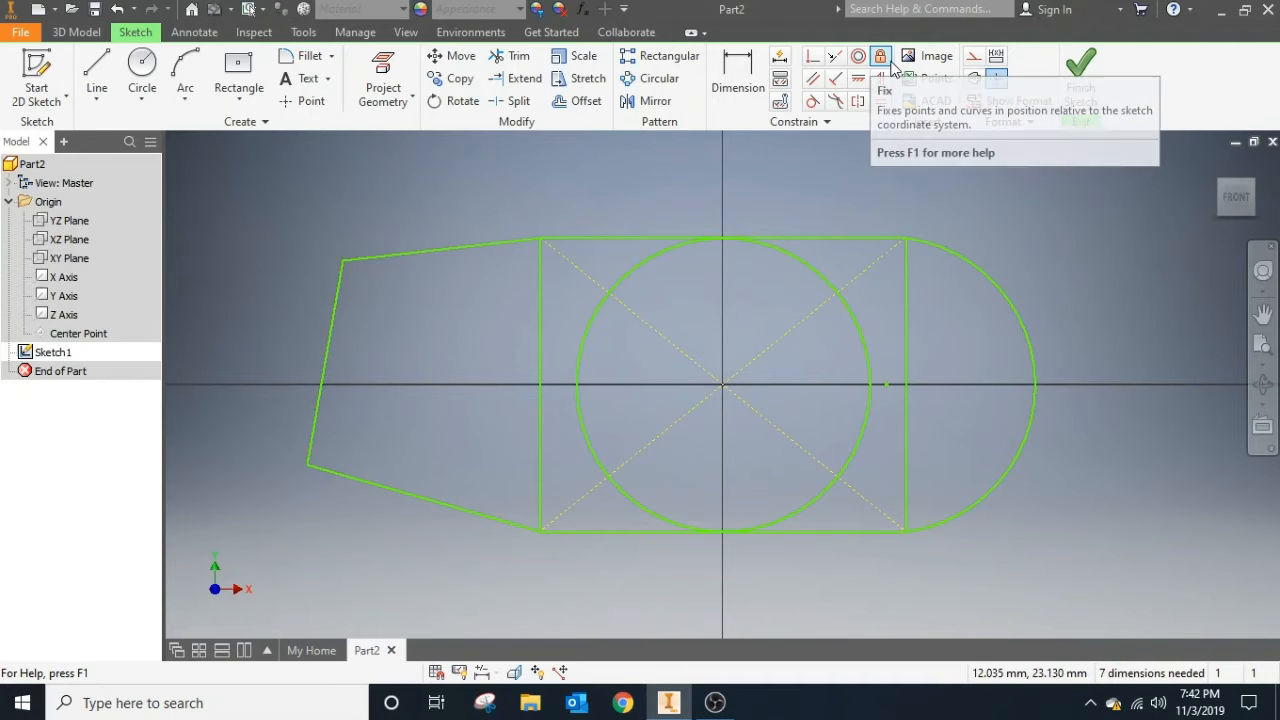
# Fix the upper slanted line in position and try to make it parallel to the rectangle's top edge.
pyautogui.click(880, 56)
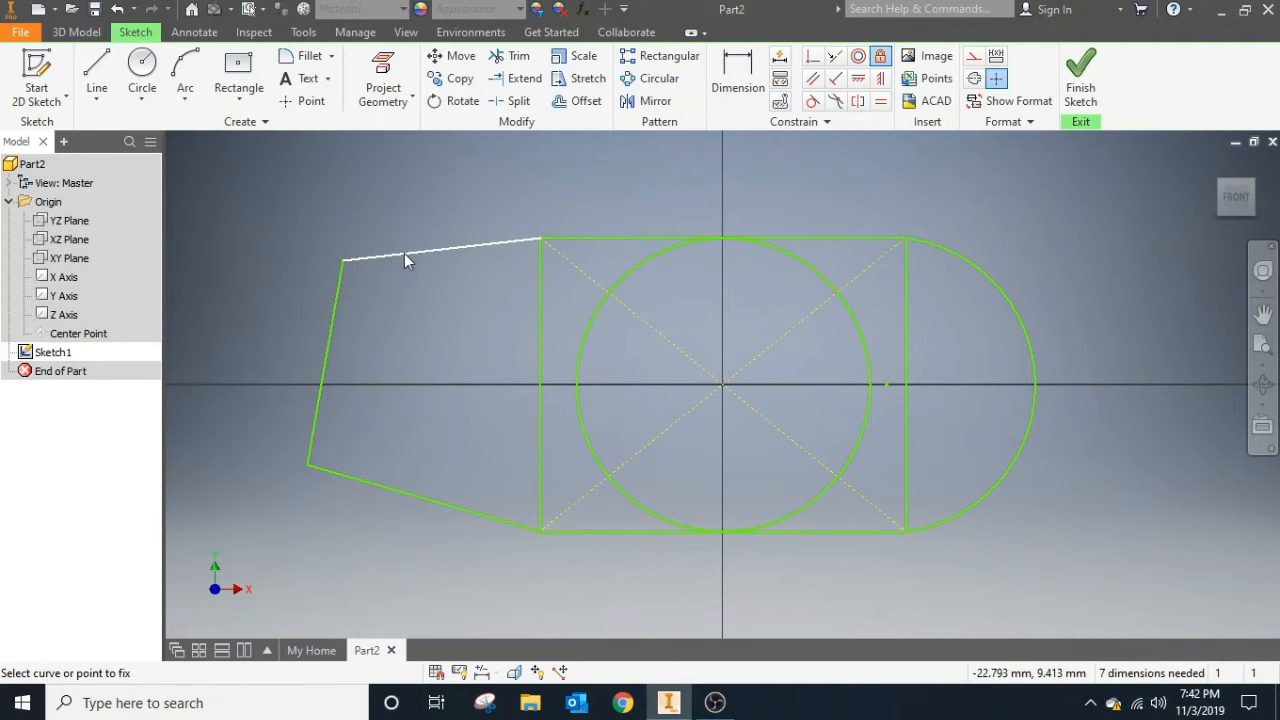
pyautogui.click(404, 252)
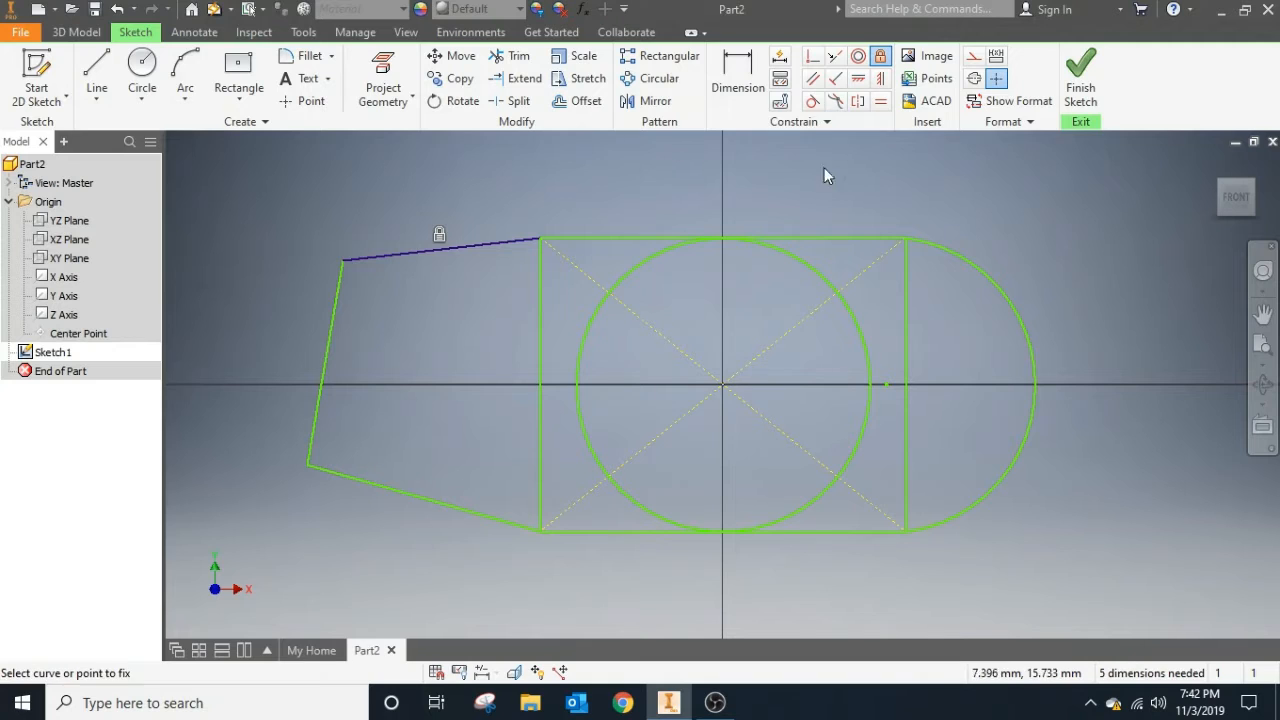
pyautogui.click(813, 82)
pyautogui.click(463, 246)
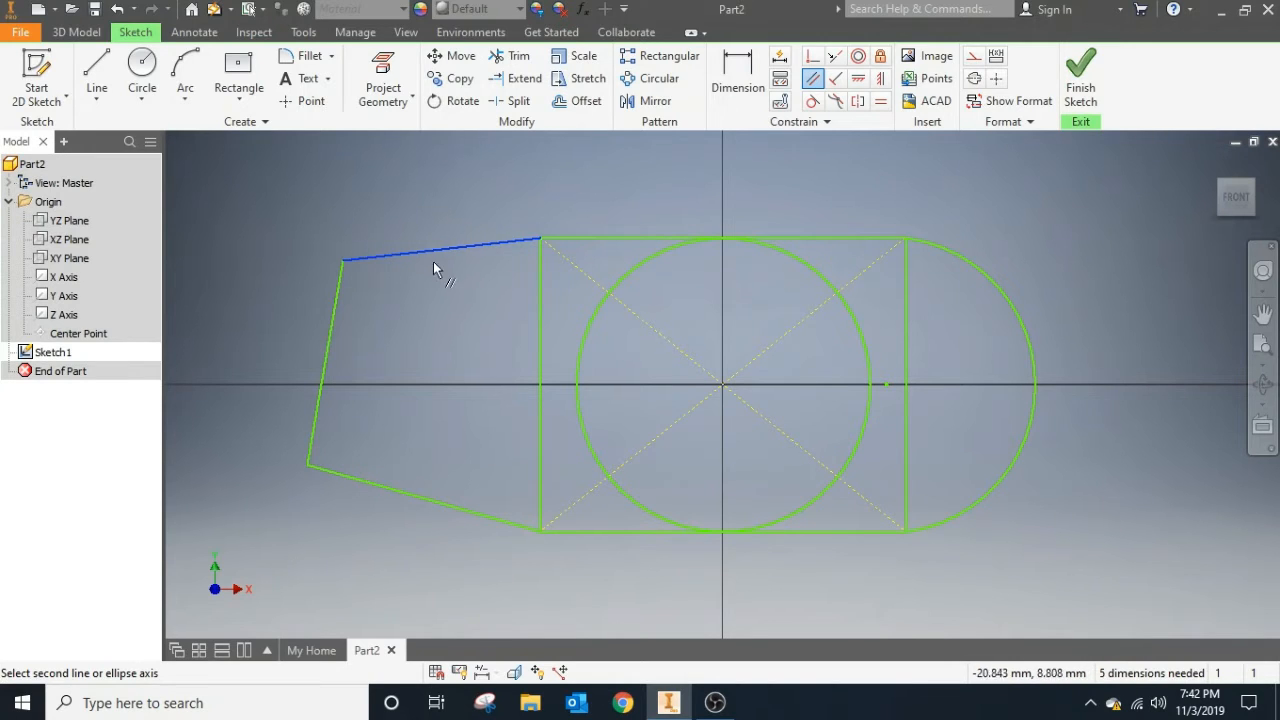
pyautogui.click(603, 238)
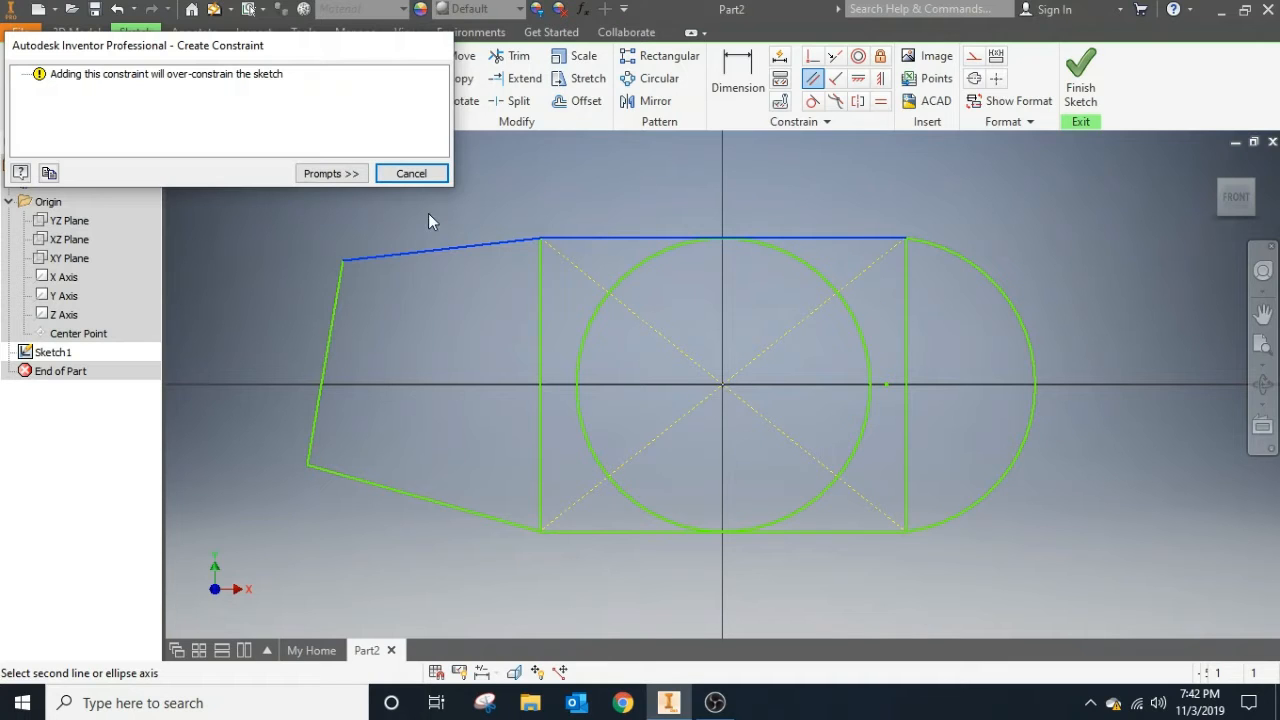
pyautogui.click(411, 173)
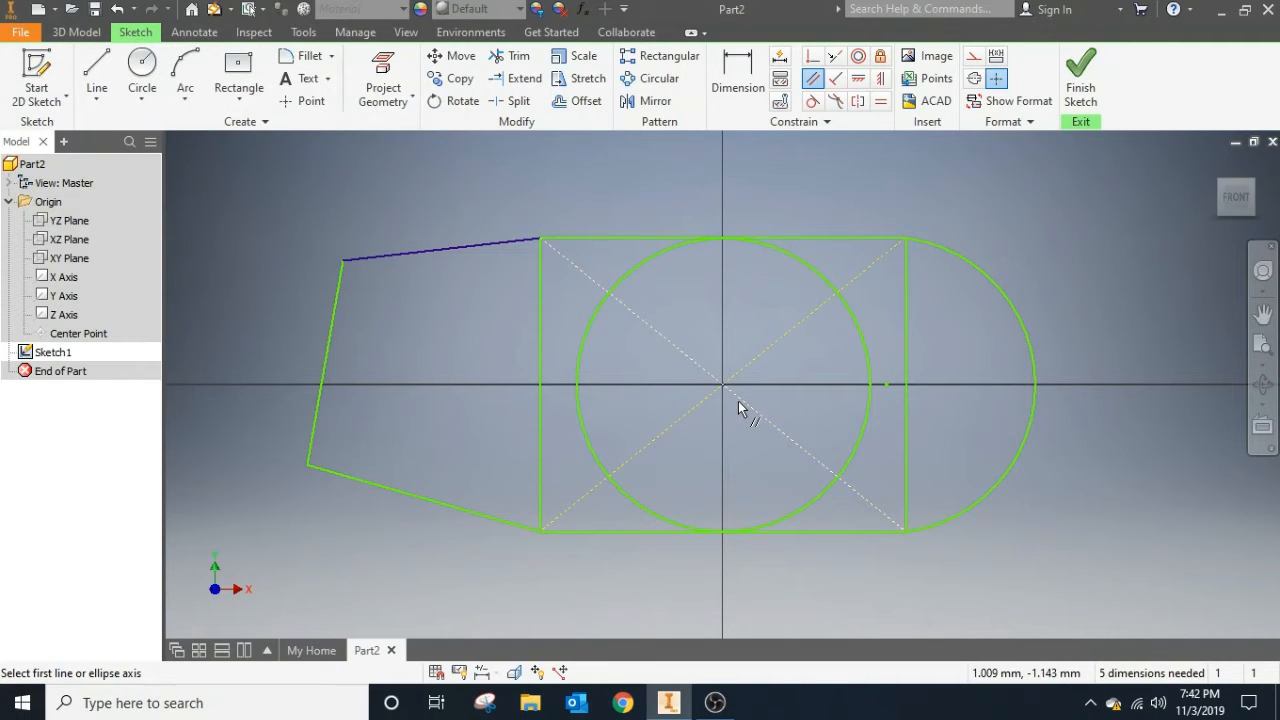
pyautogui.press('Escape')
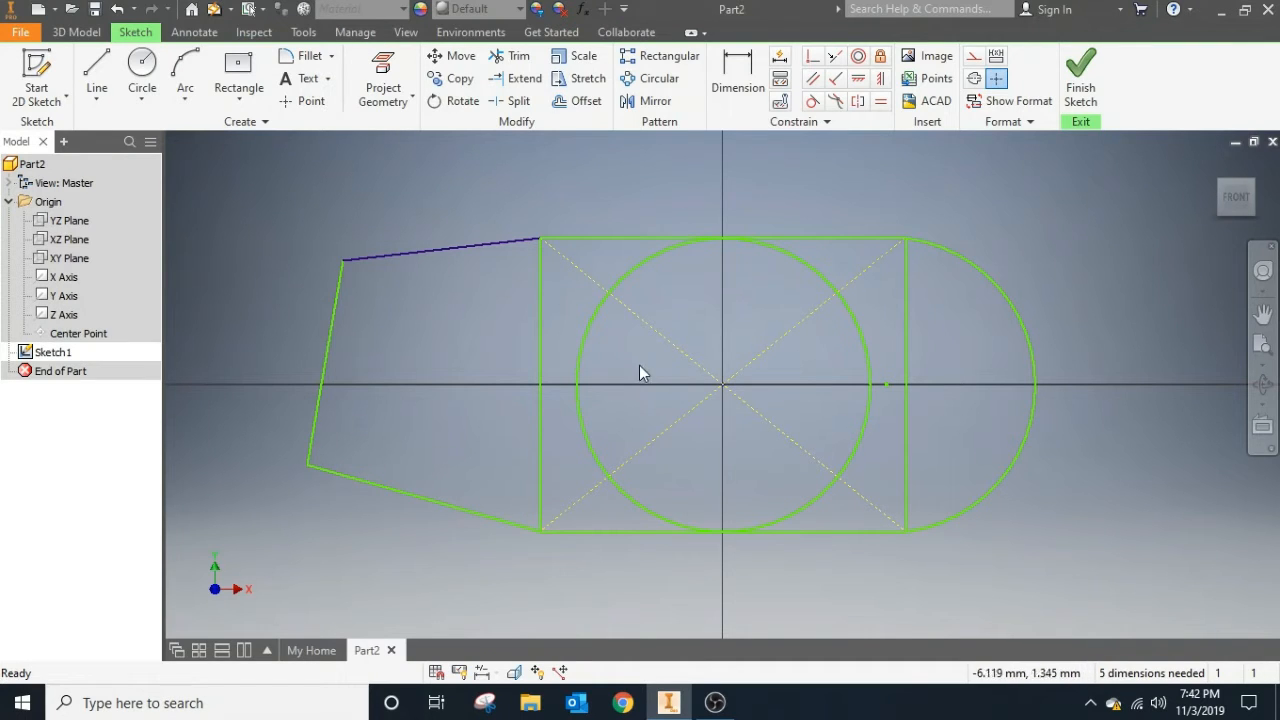
# Remove the constraint at the rectangle's centre point and retry the Parallel constraint between the fixed line and the rectangle's top edge.
pyautogui.moveTo(654, 351); pyautogui.dragTo(815, 451)
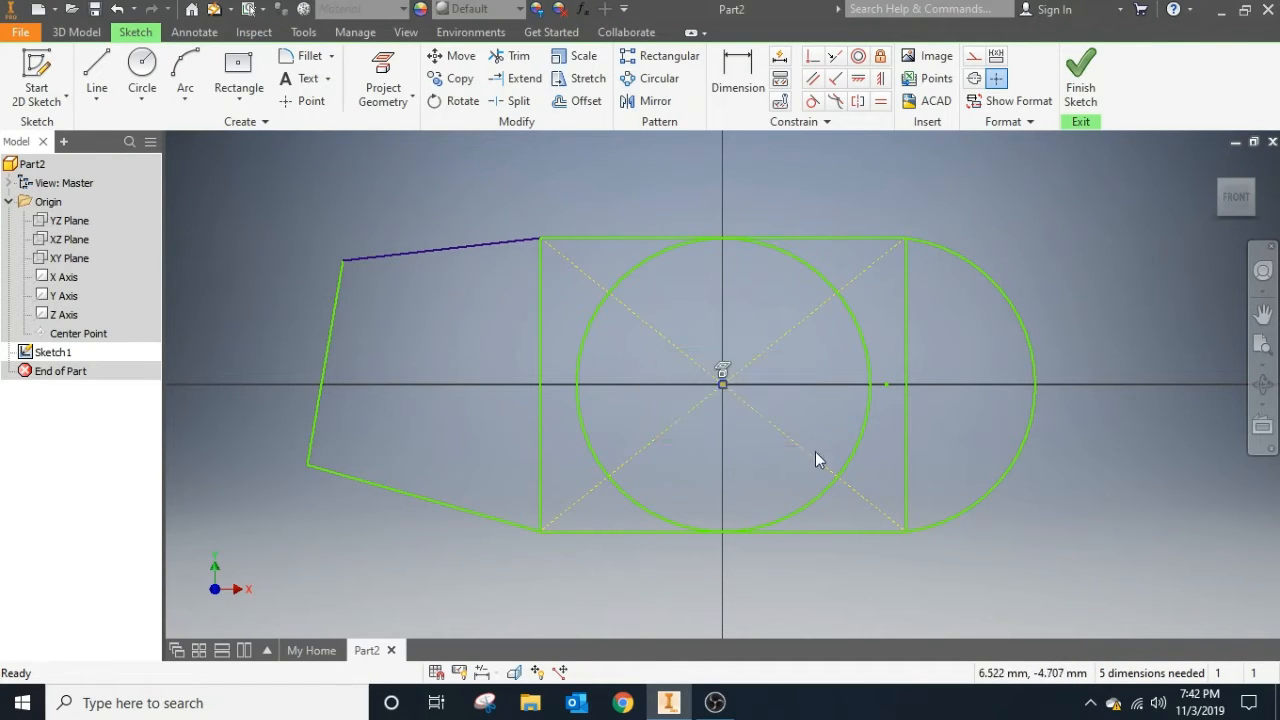
pyautogui.click(722, 384)
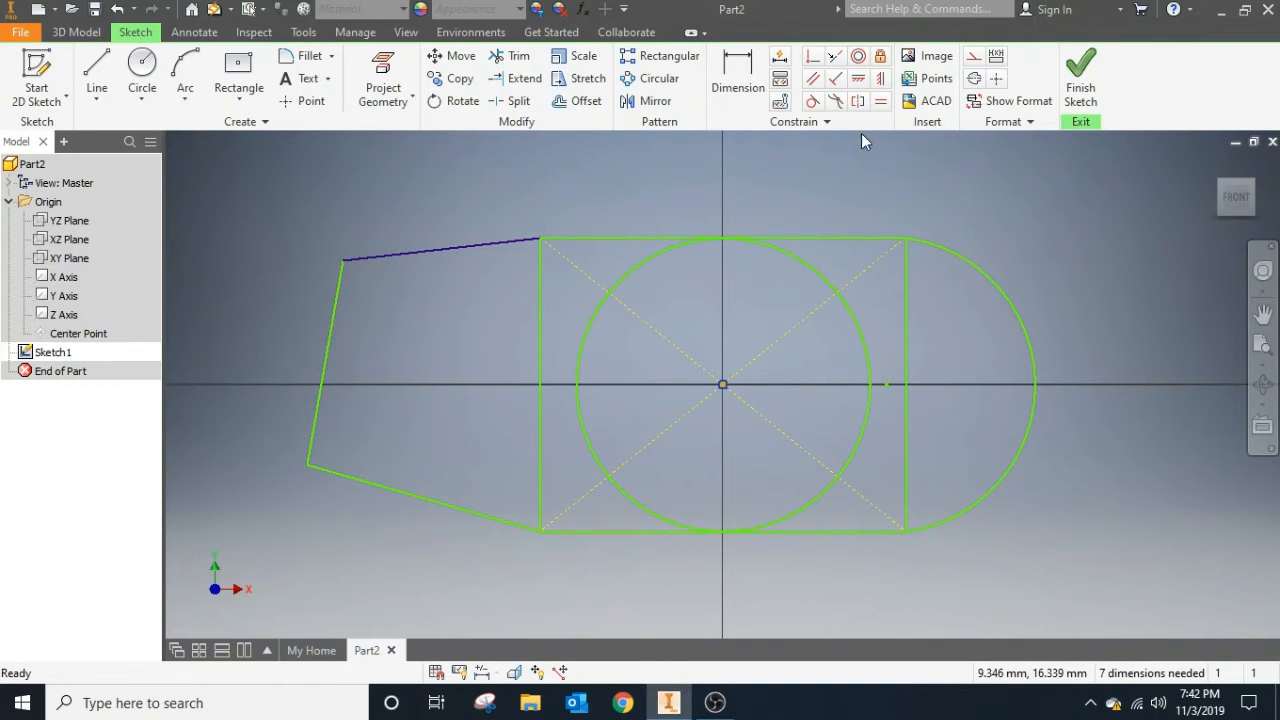
pyautogui.click(812, 78)
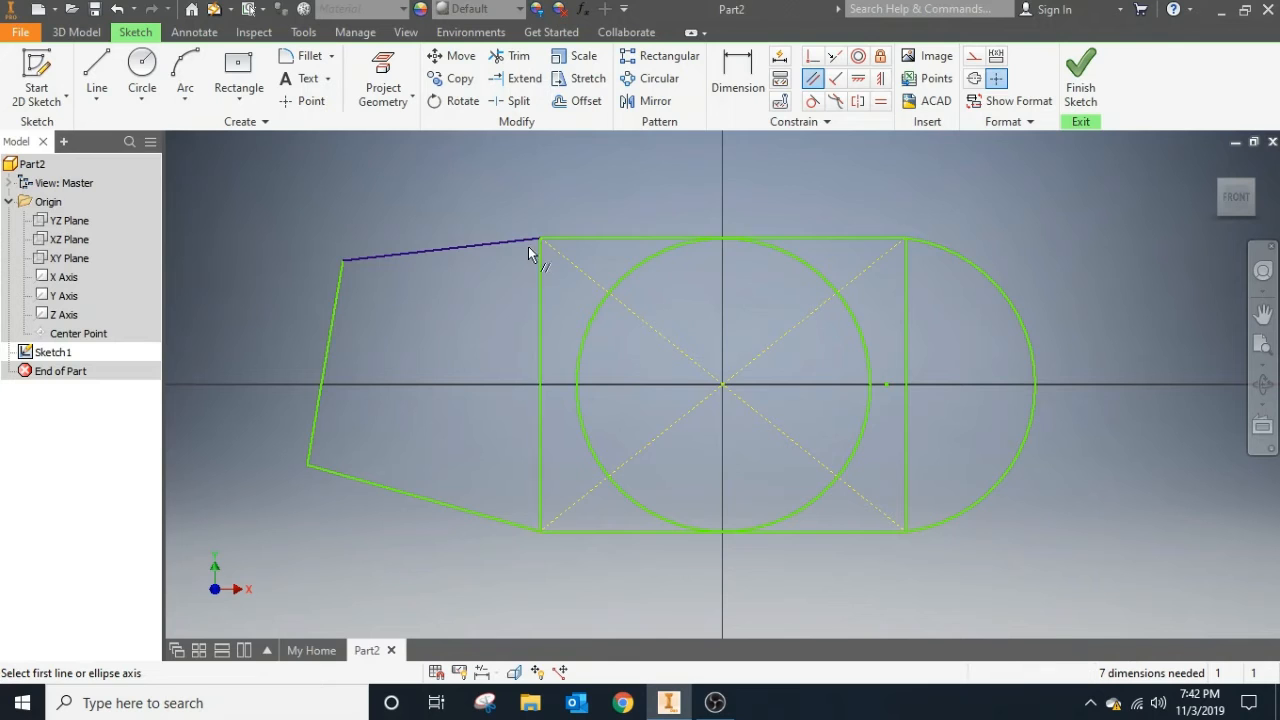
pyautogui.click(500, 242)
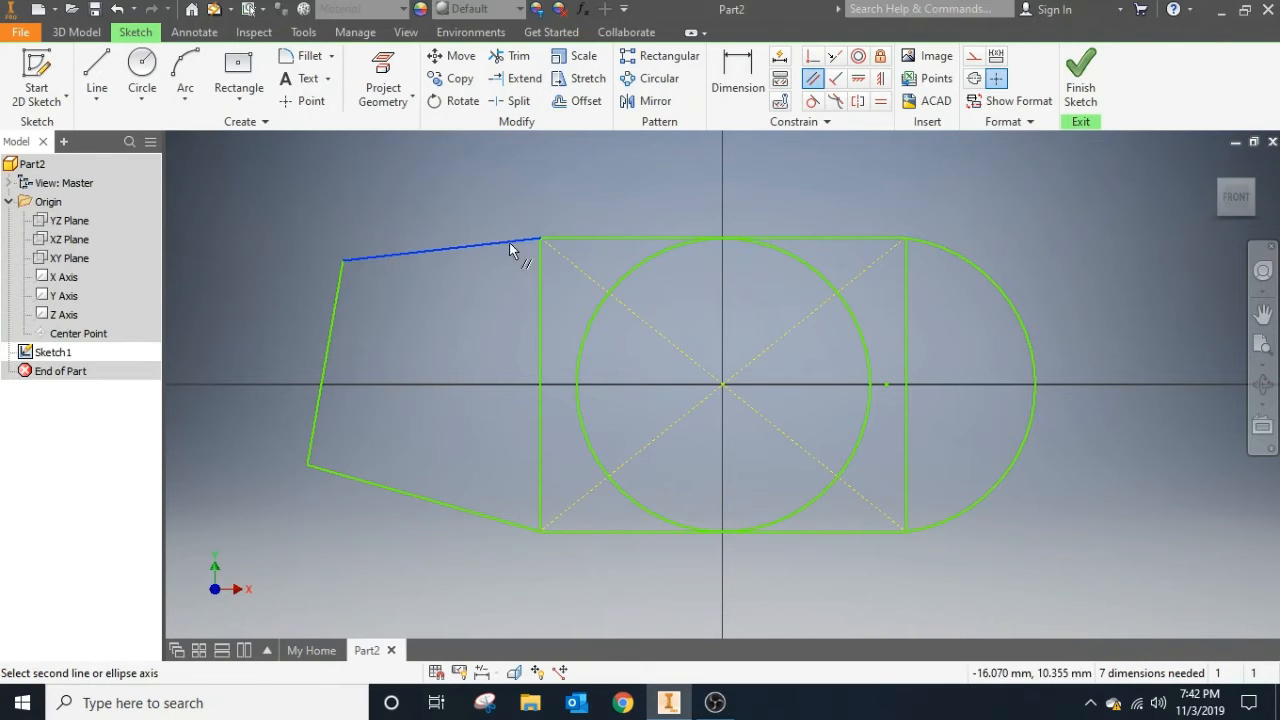
pyautogui.click(621, 236)
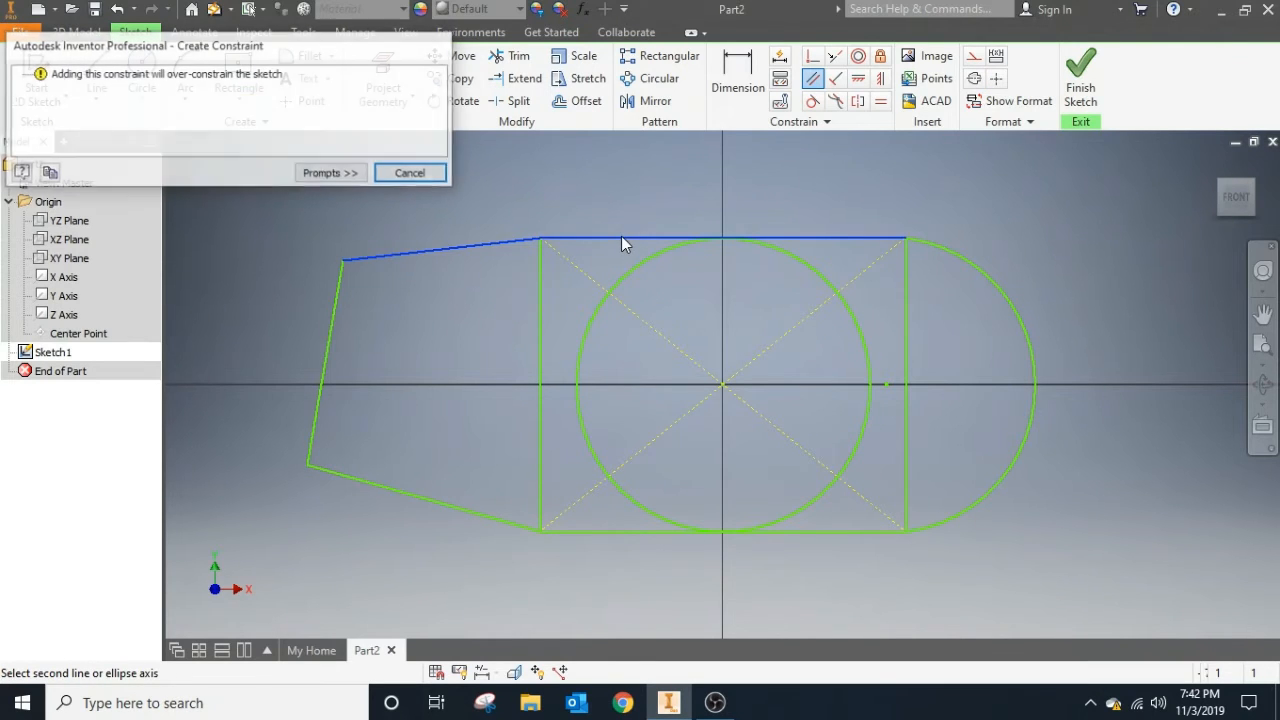
pyautogui.click(411, 174)
pyautogui.press('Escape')
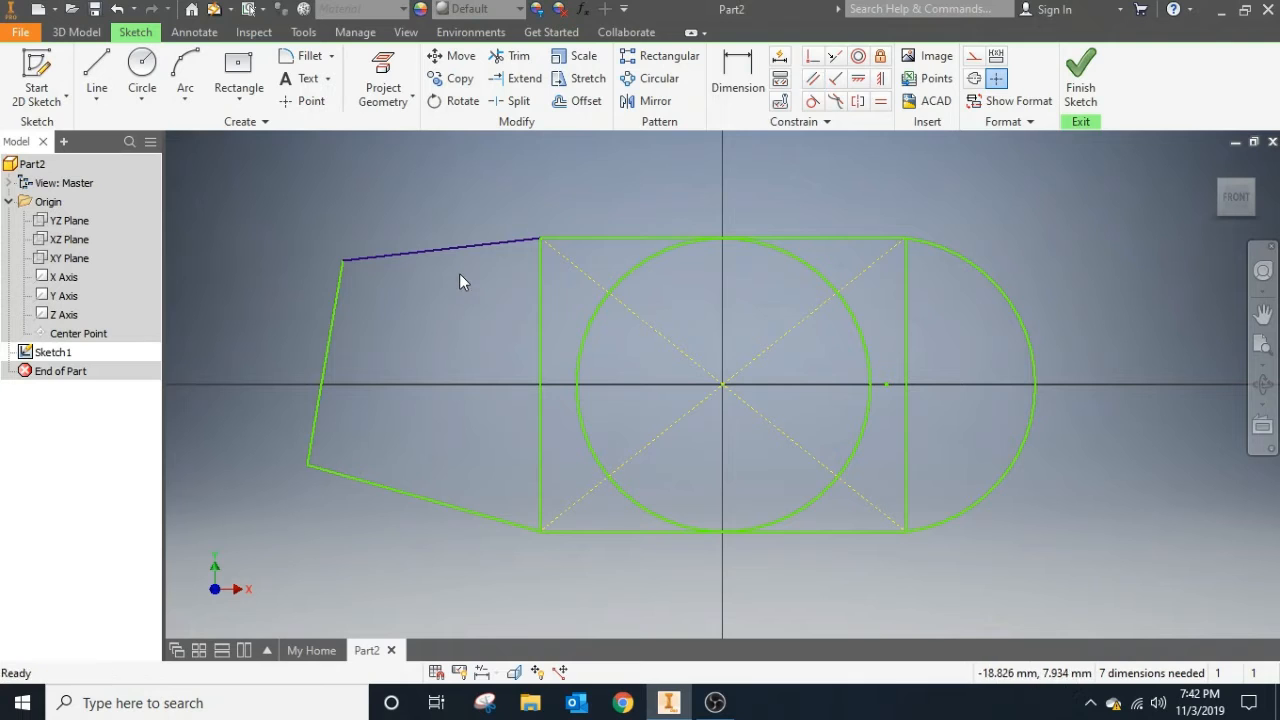
# Show the rectangle's constraints and delete the horizontal constraint on its bottom edge.
pyautogui.moveTo(484, 169); pyautogui.dragTo(981, 675)
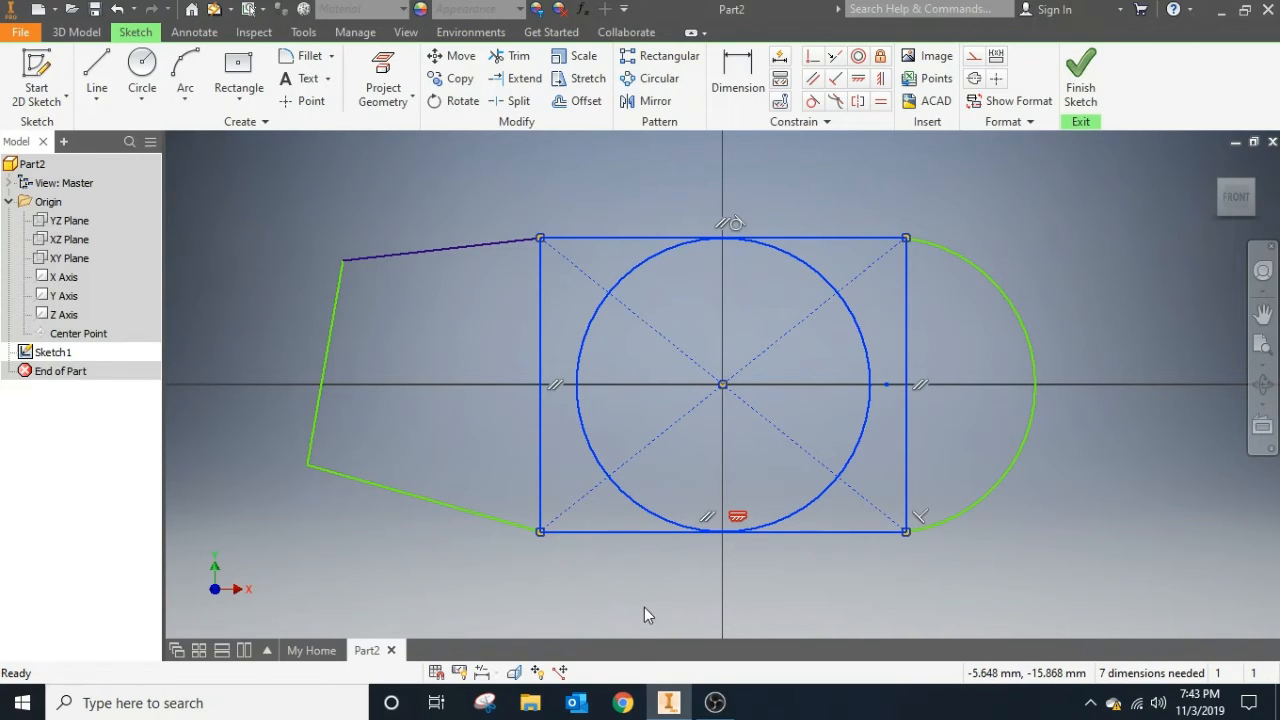
pyautogui.click(734, 518)
pyautogui.press('Delete')
pyautogui.click(605, 143)
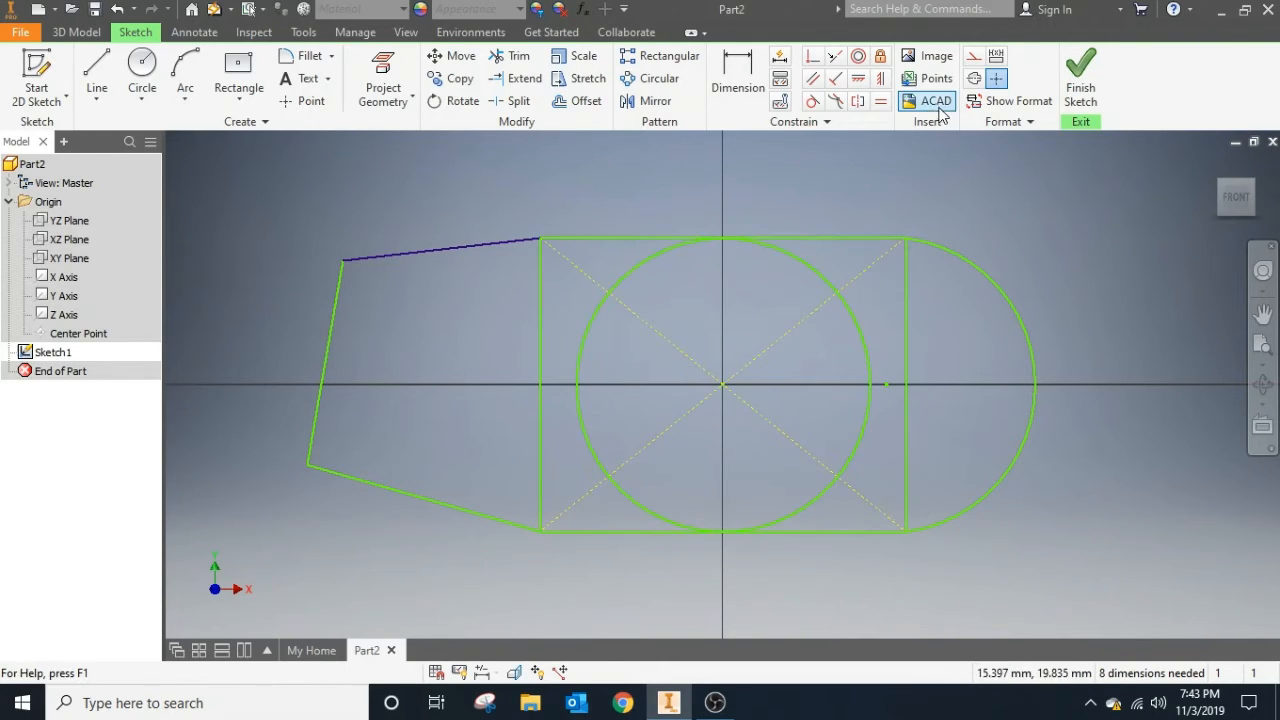
# Apply a Parallel constraint between the fixed slanted line and the rectangle's top edge.
pyautogui.click(812, 78)
pyautogui.click(451, 247)
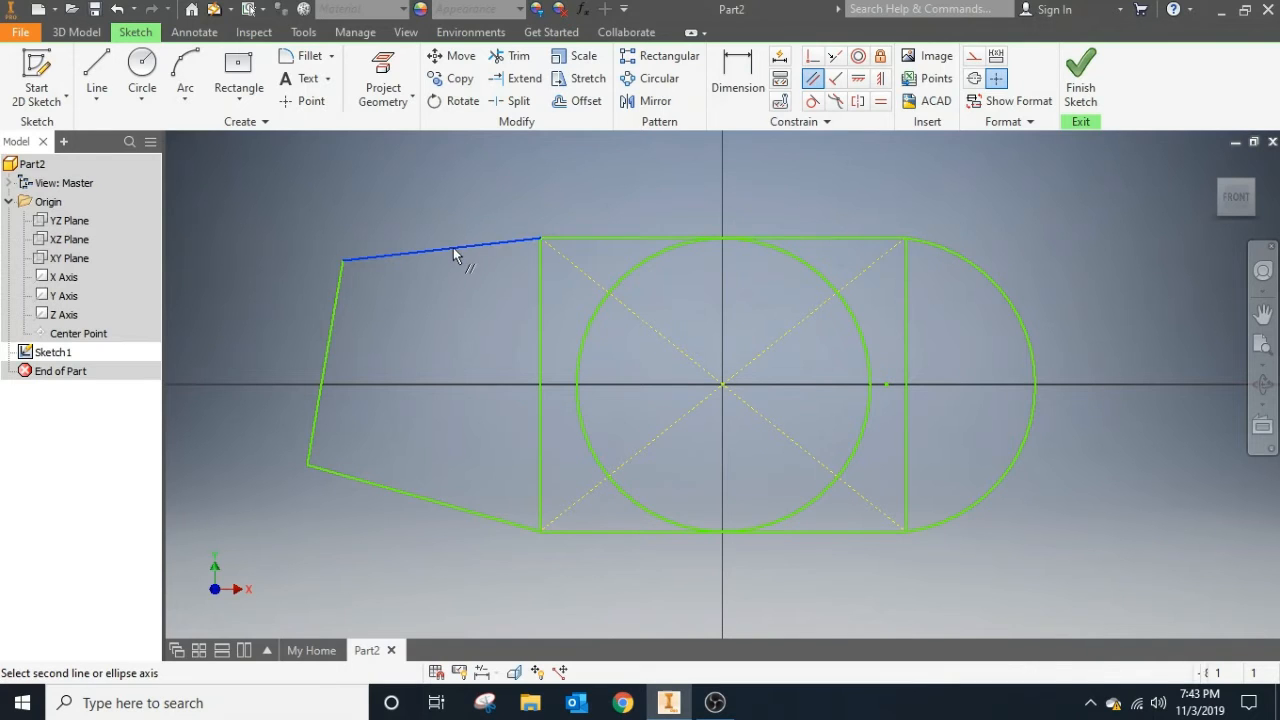
pyautogui.click(648, 238)
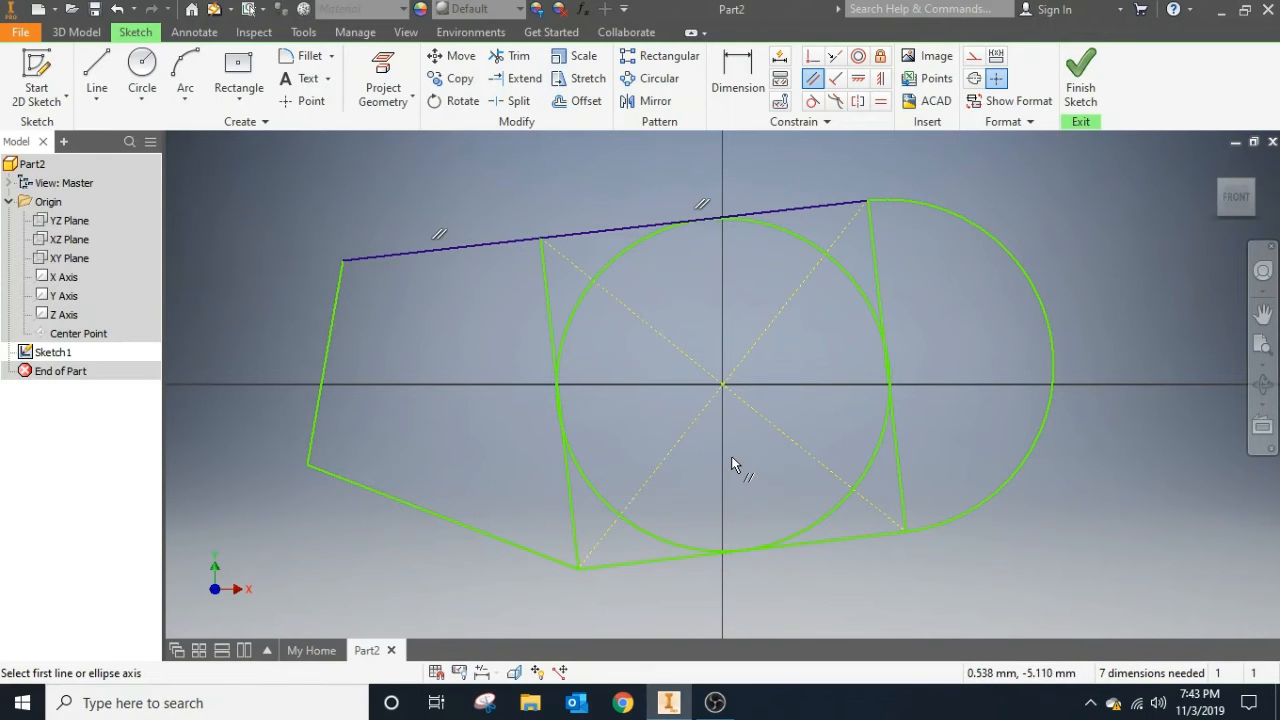
# Make the lower slanted line perpendicular to the rectangle's left edge.
pyautogui.click(837, 80)
pyautogui.click(837, 80)
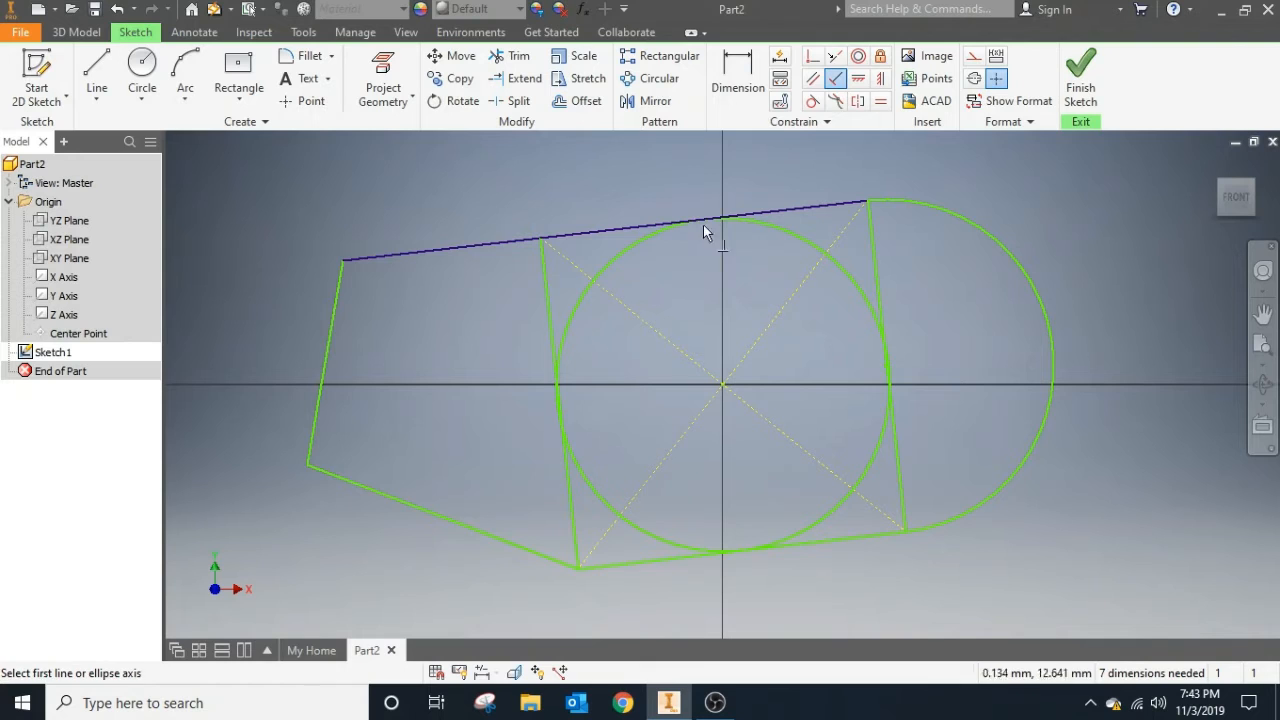
pyautogui.click(457, 523)
pyautogui.click(577, 540)
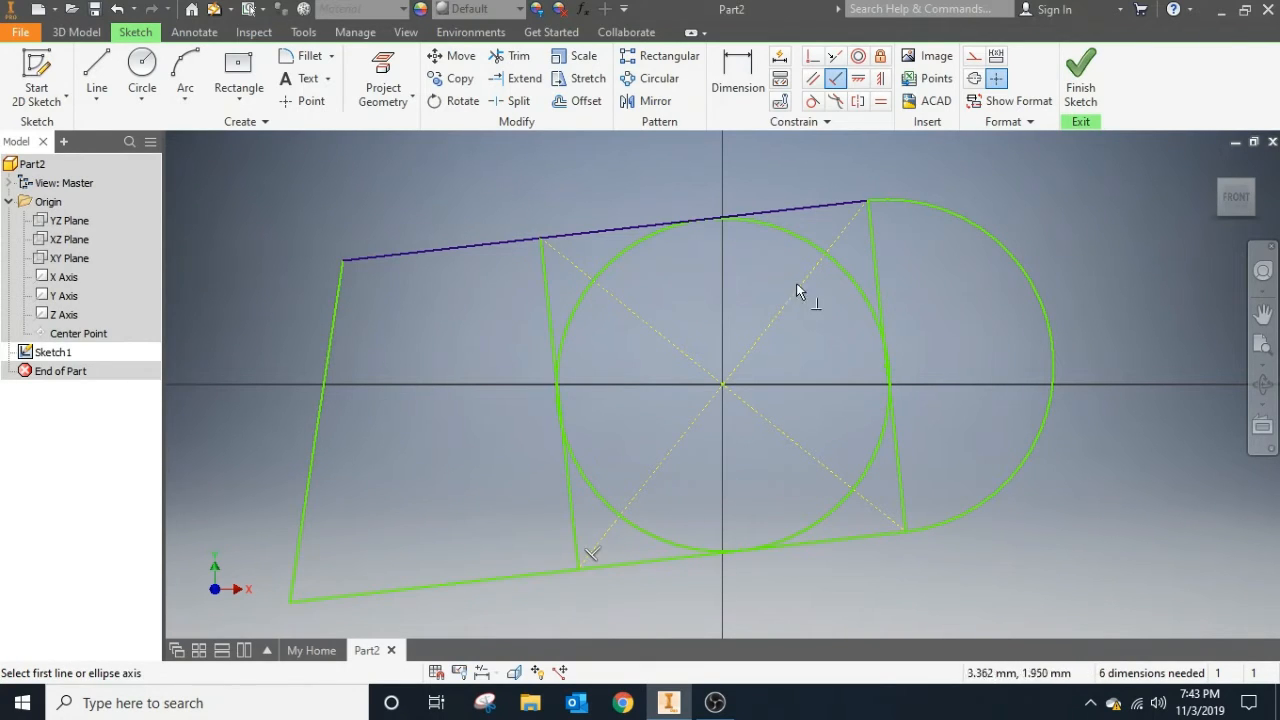
# Try to apply a Horizontal constraint to the rectangle's top edge and the fixed upper line.
pyautogui.click(858, 78)
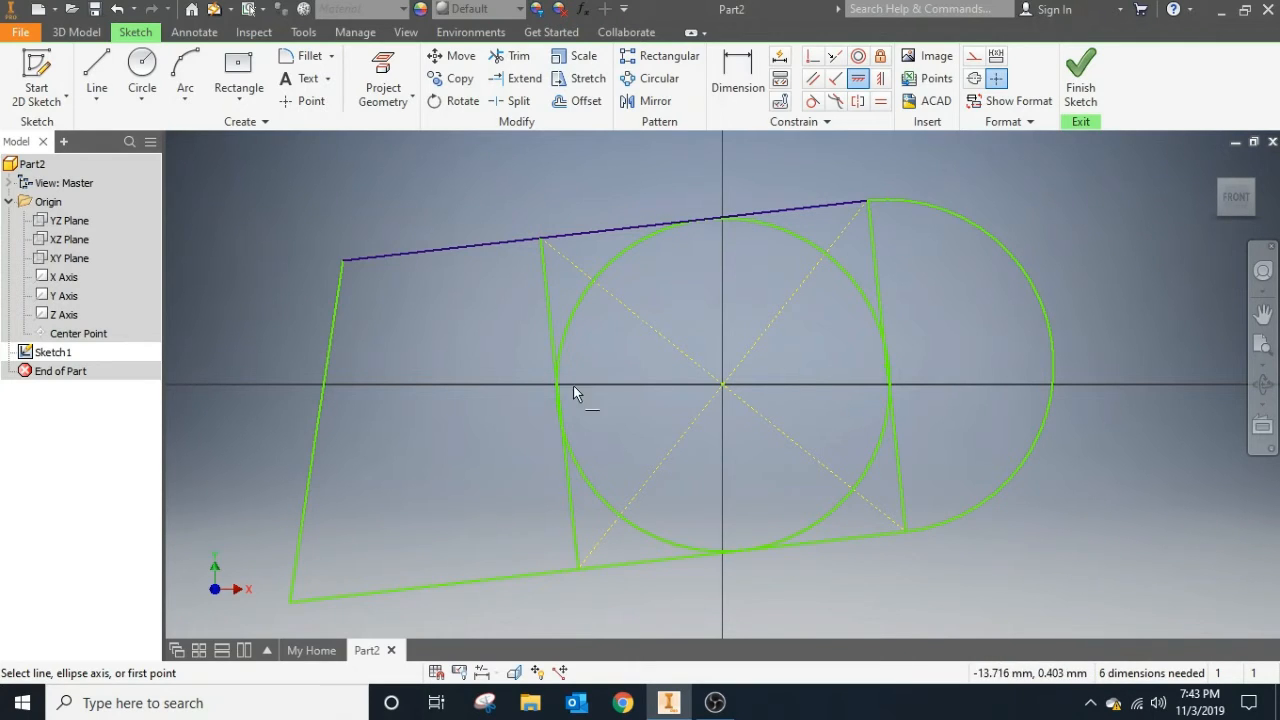
pyautogui.click(683, 225)
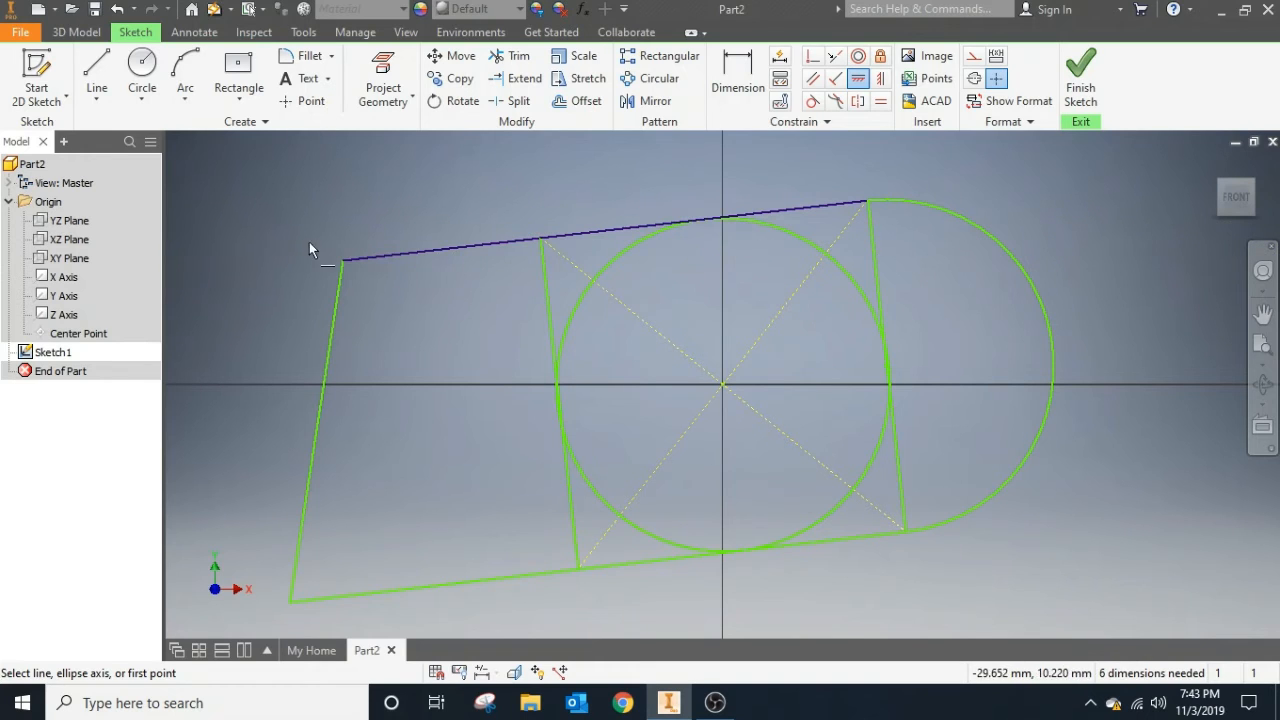
pyautogui.click(466, 245)
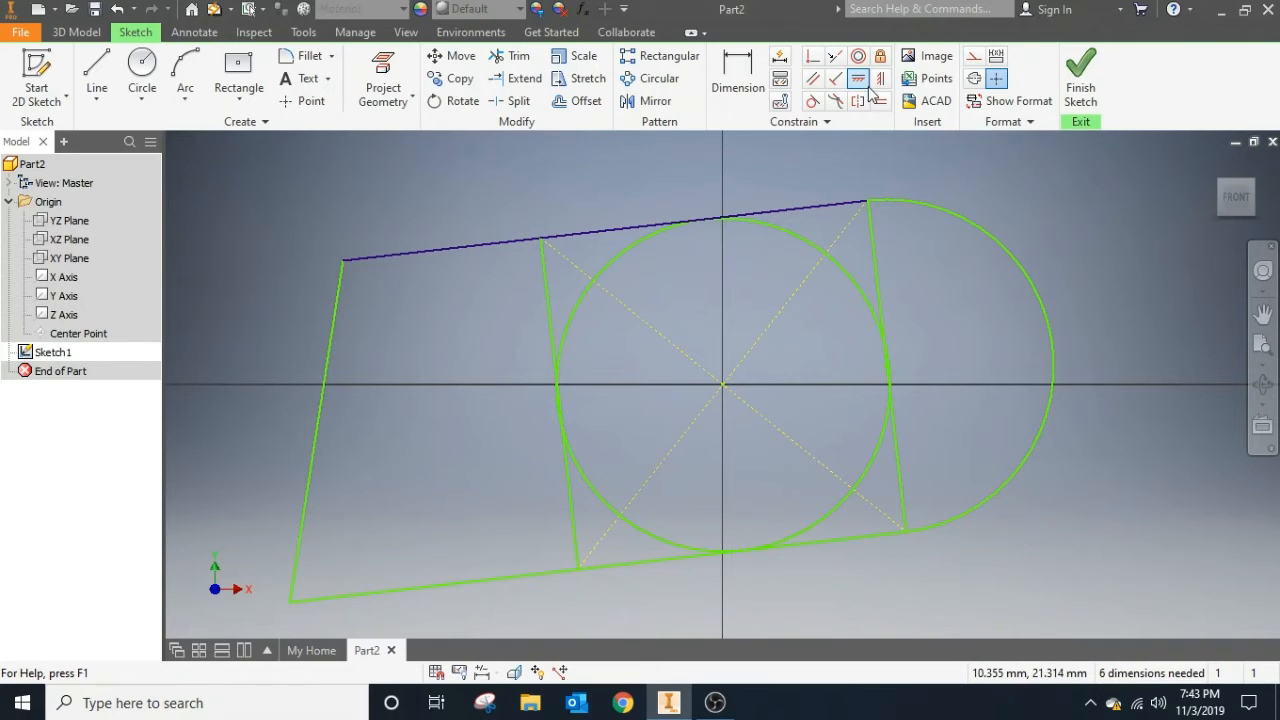
pyautogui.click(815, 102)
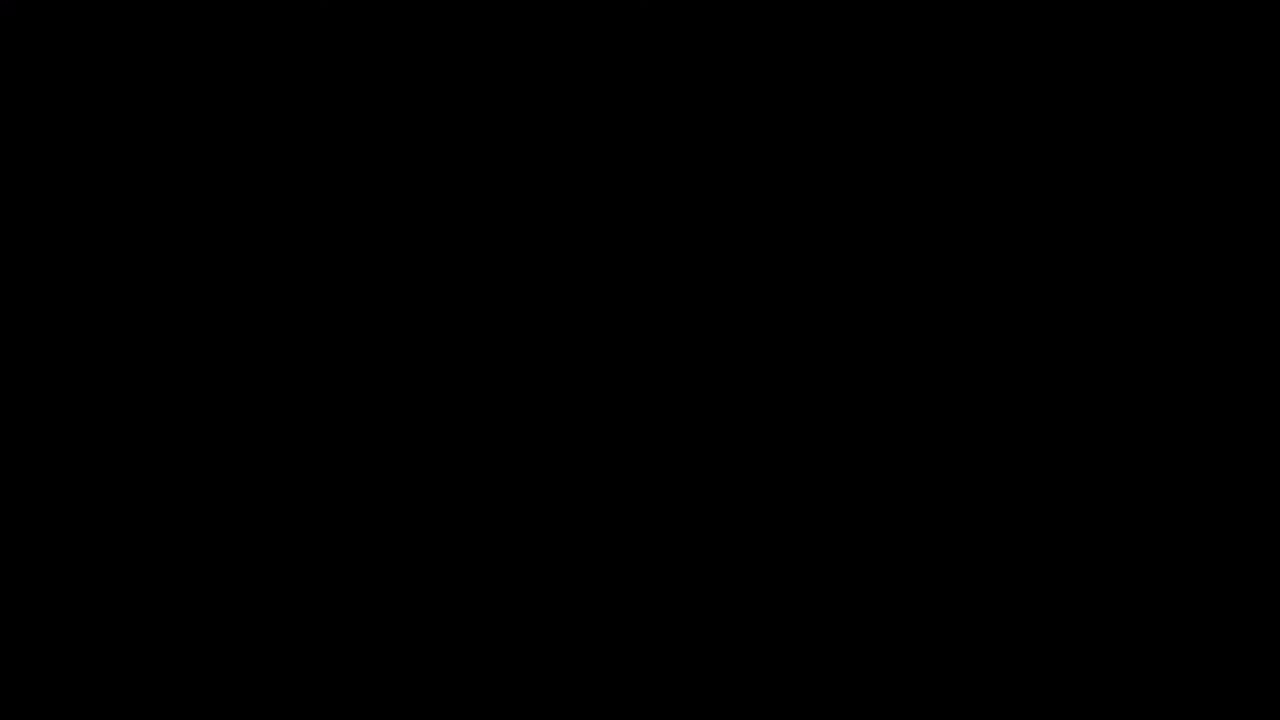
# Dimension the slanted left line of the sketch outline and set its length to 30 mm.
pyautogui.click(737, 70)
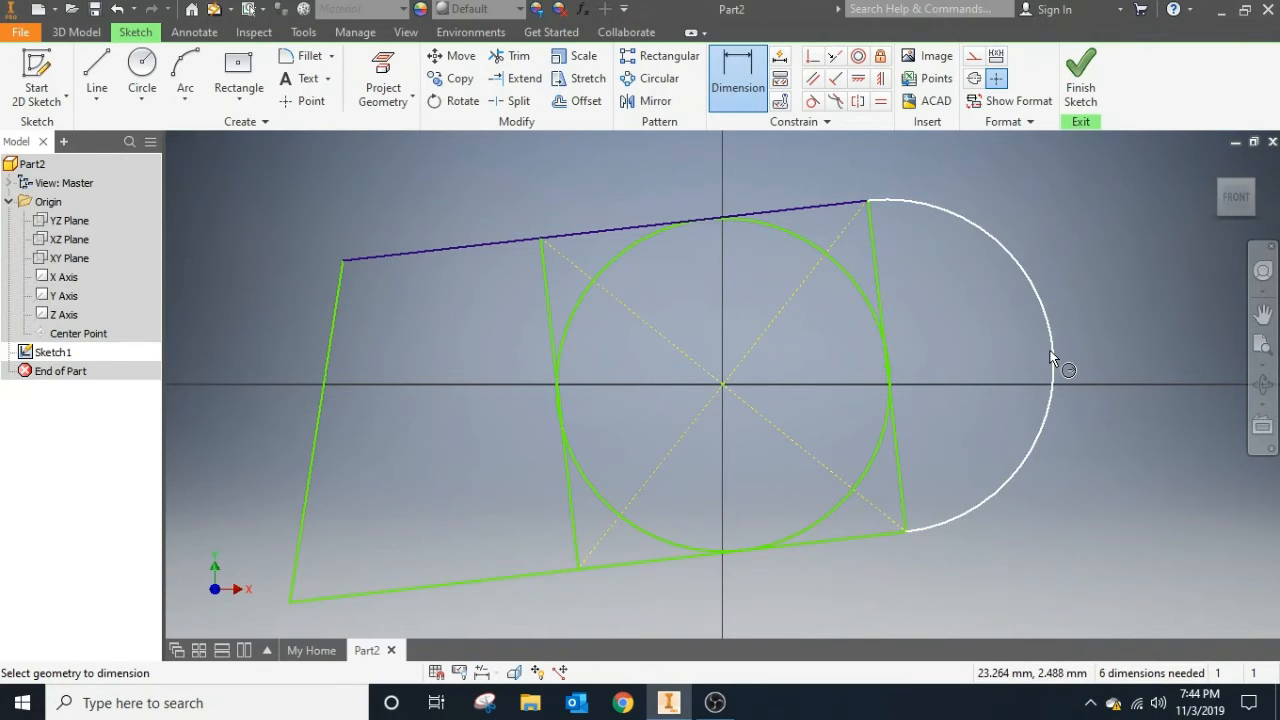
pyautogui.click(316, 465)
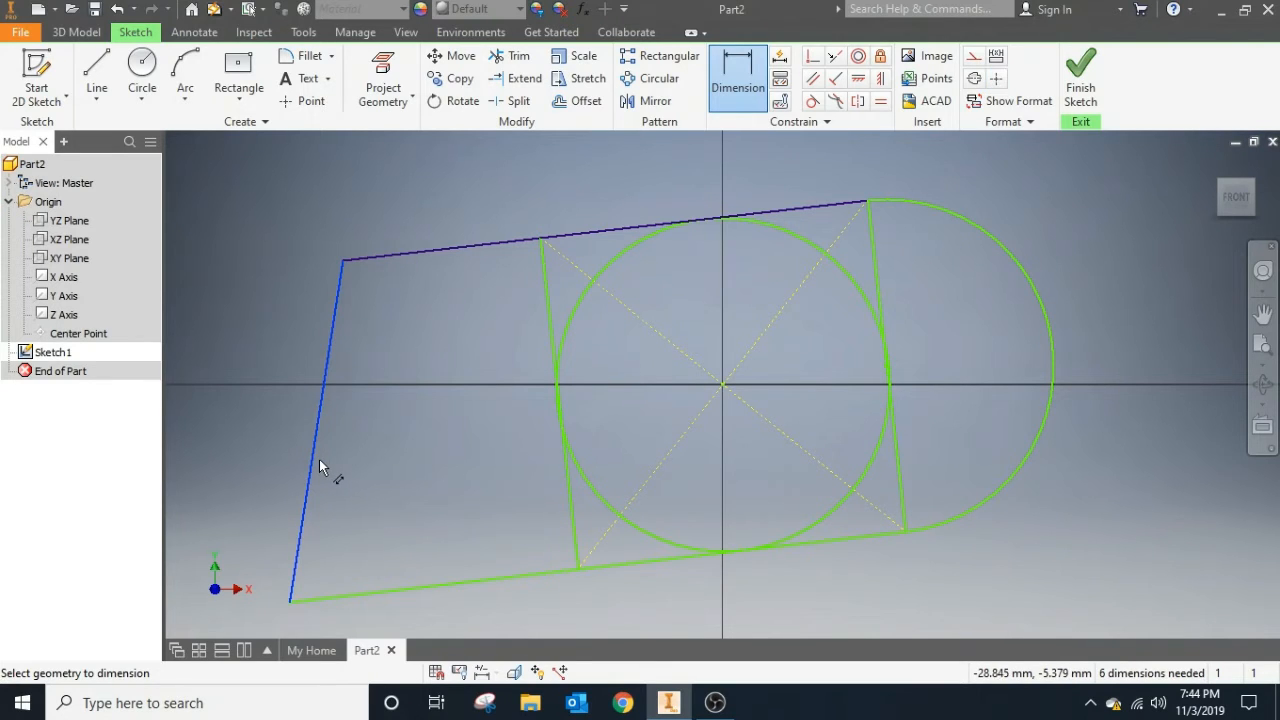
pyautogui.click(348, 458)
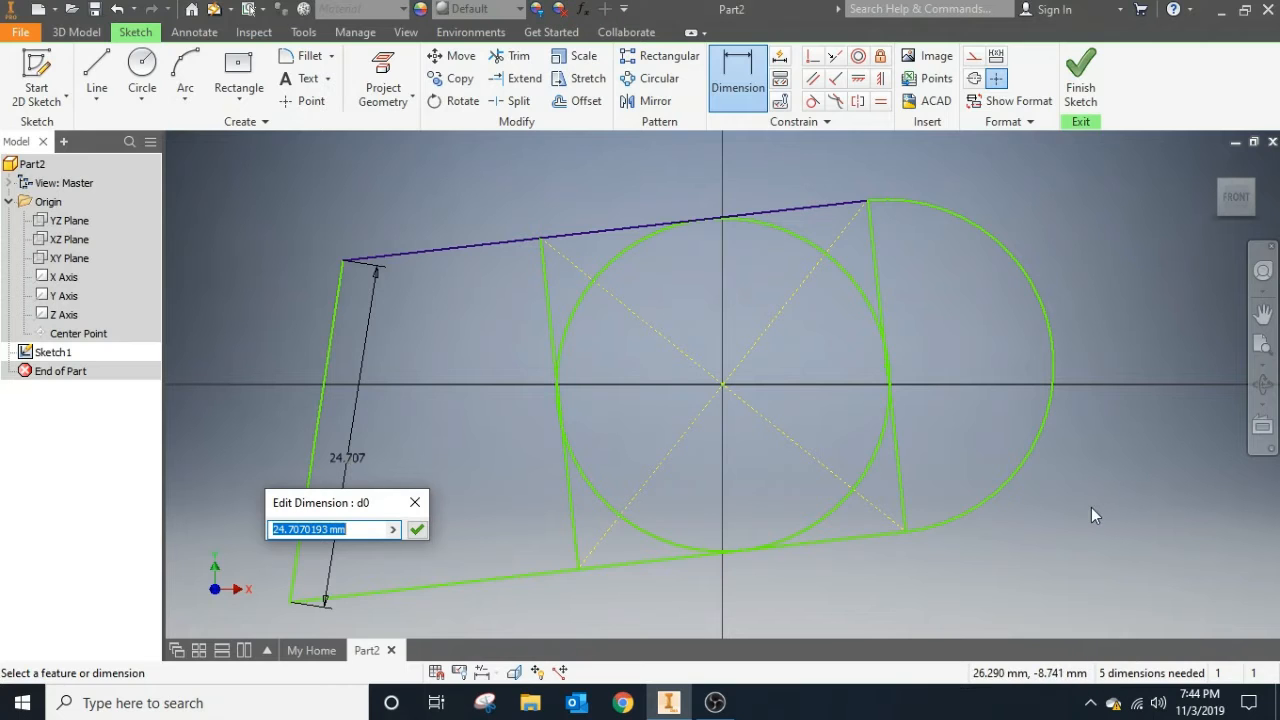
pyautogui.write('30')
pyautogui.press('Return')
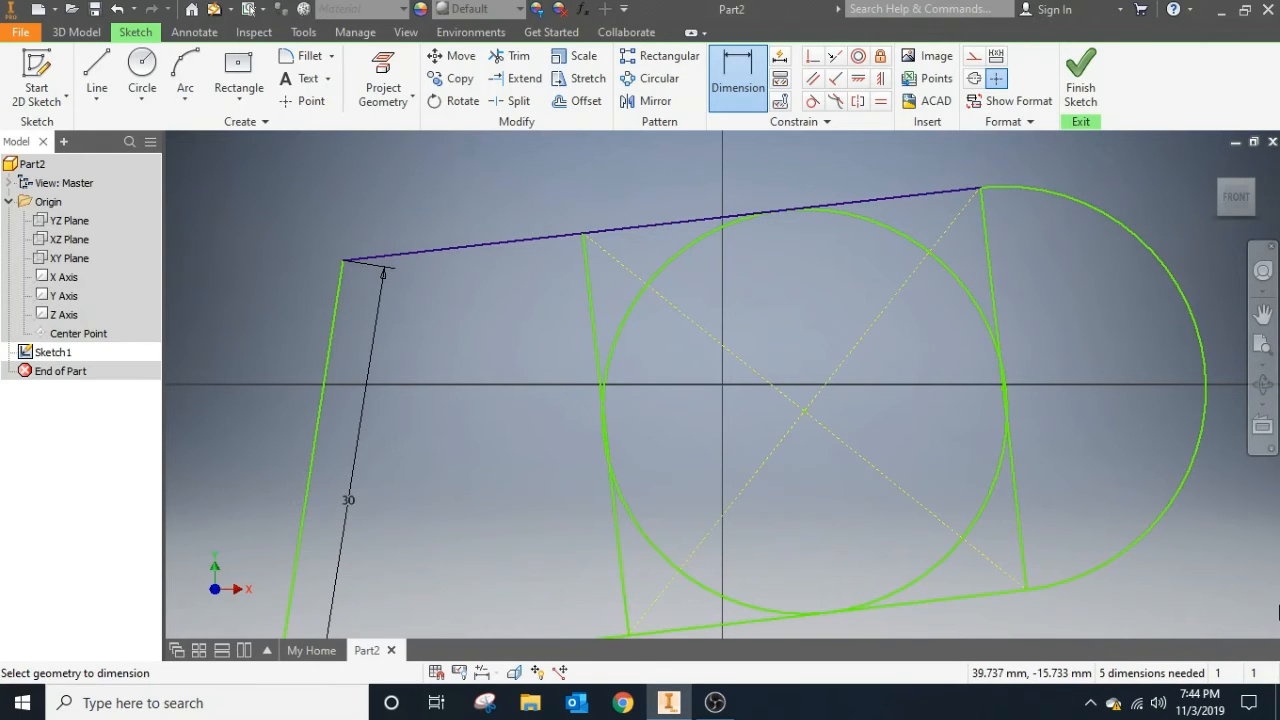
pyautogui.scroll(4, 430, 434)
pyautogui.scroll(-5, 416, 421)
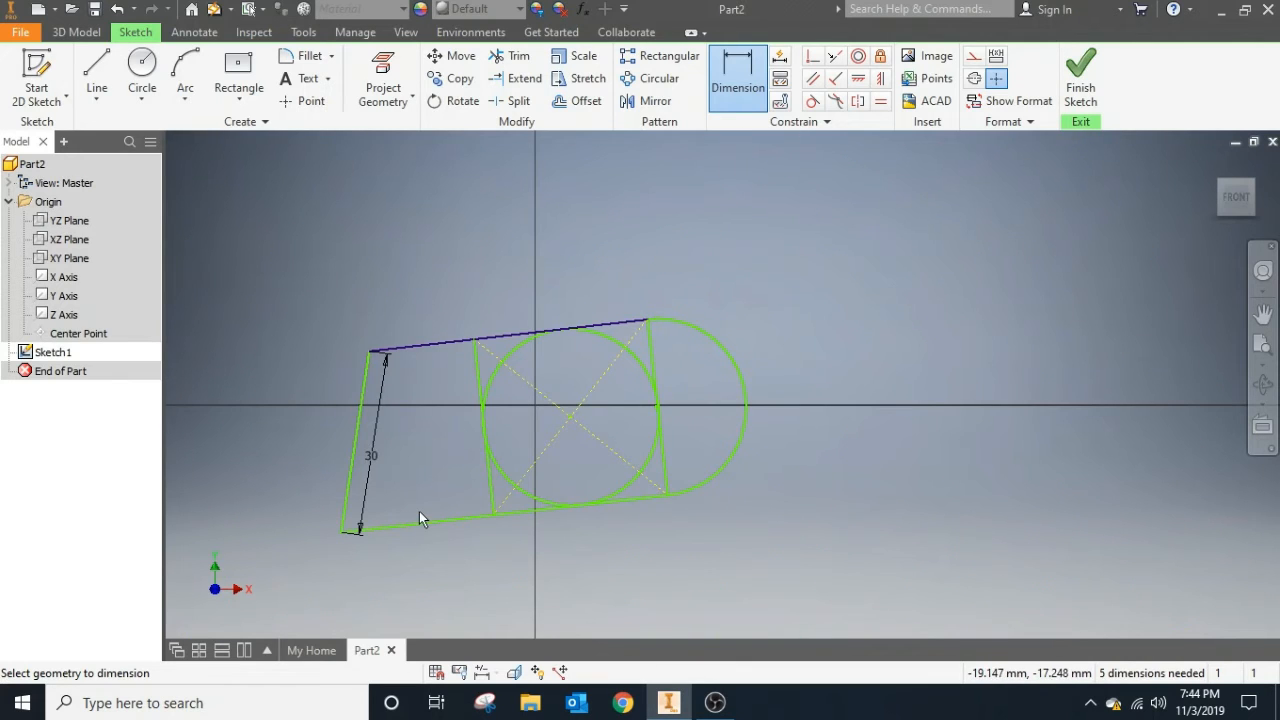
pyautogui.scroll(2, 419, 514)
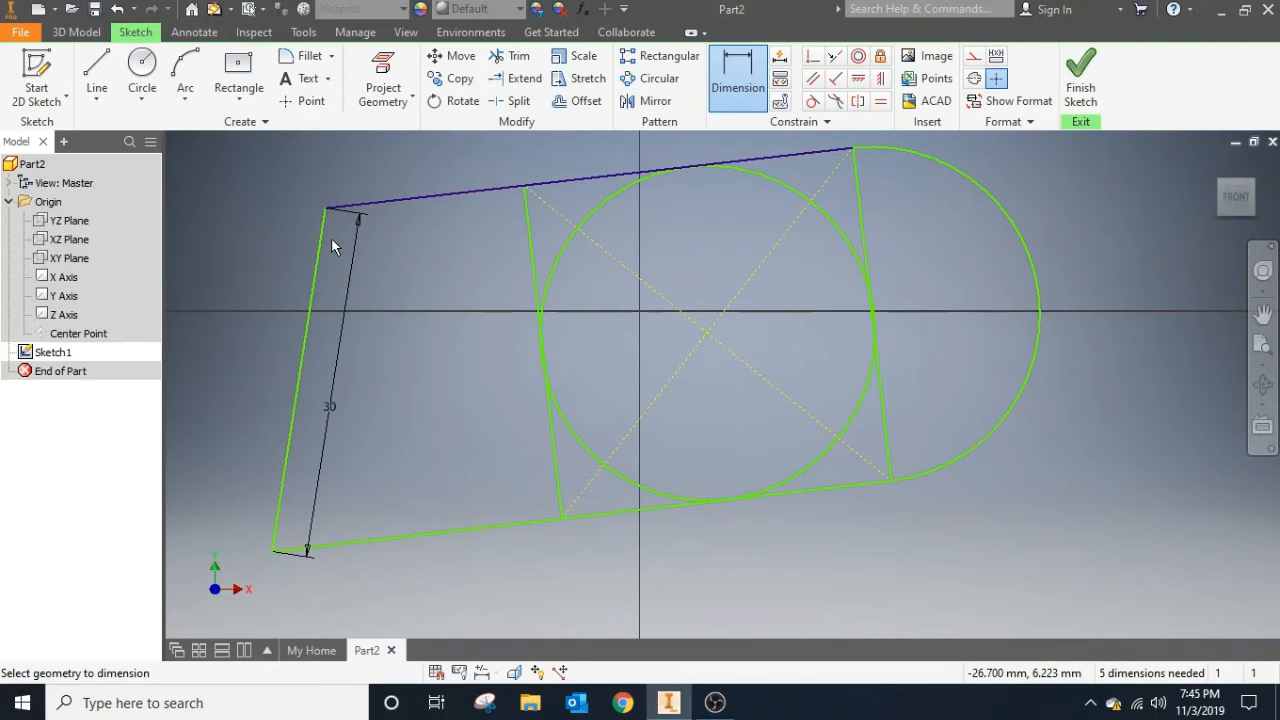
# Round the corner between the slanted left line and the fixed upper line with a 2 mm fillet.
pyautogui.click(305, 57)
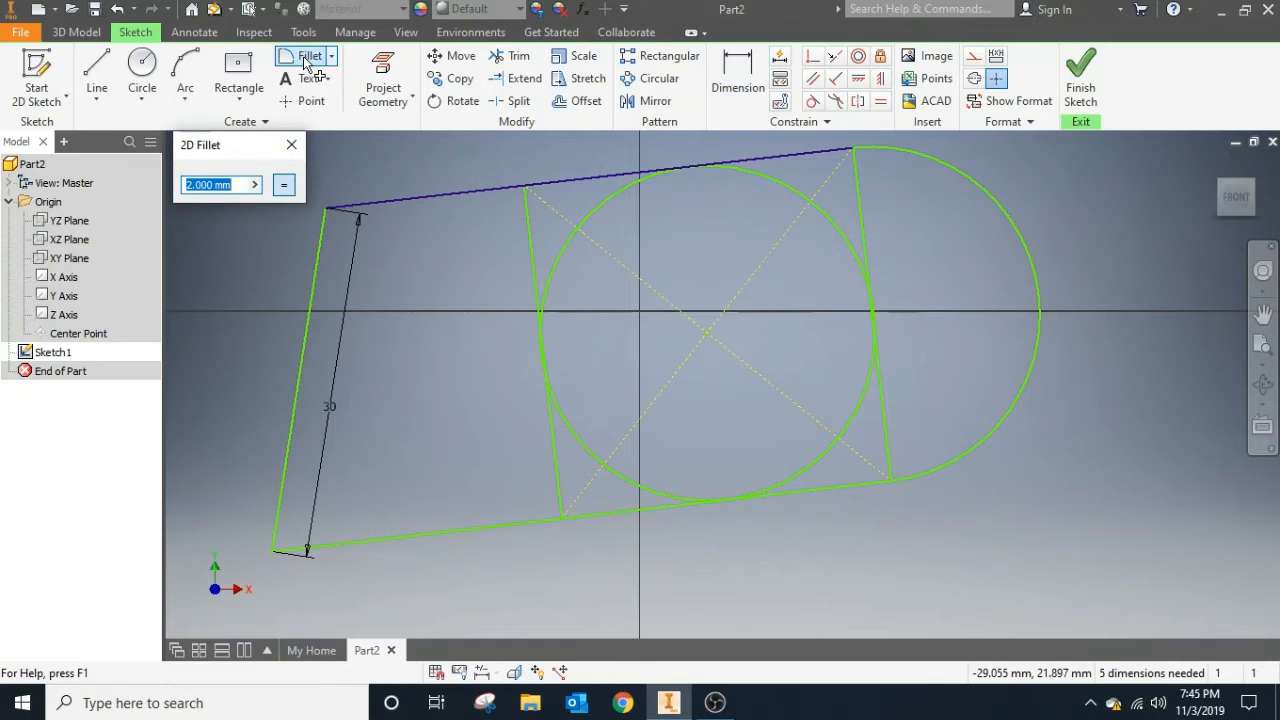
pyautogui.click(316, 268)
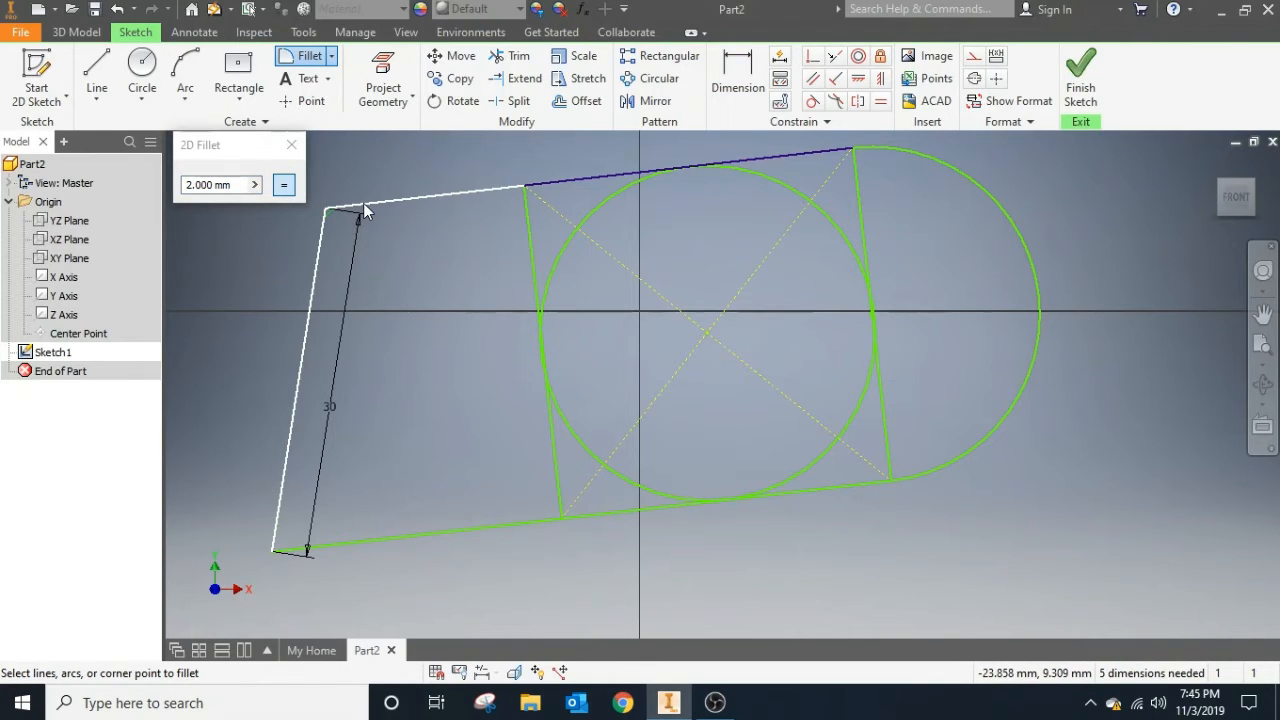
pyautogui.click(363, 203)
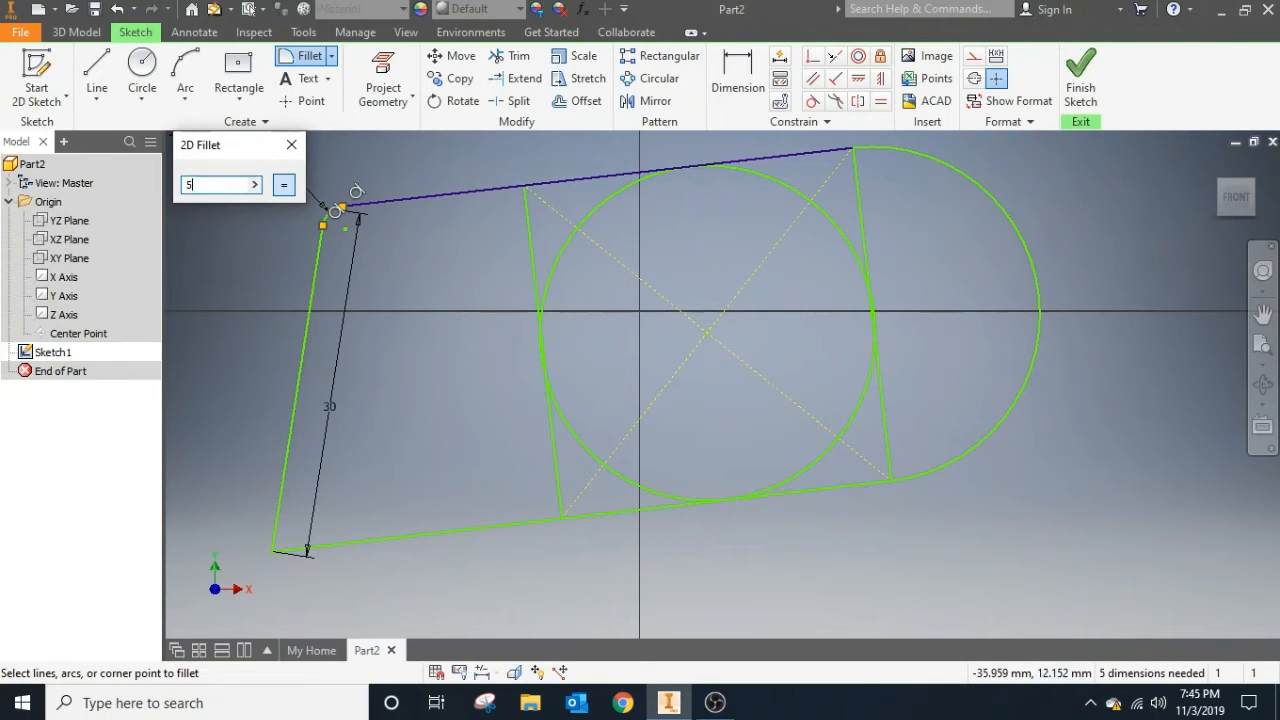
pyautogui.click(291, 144)
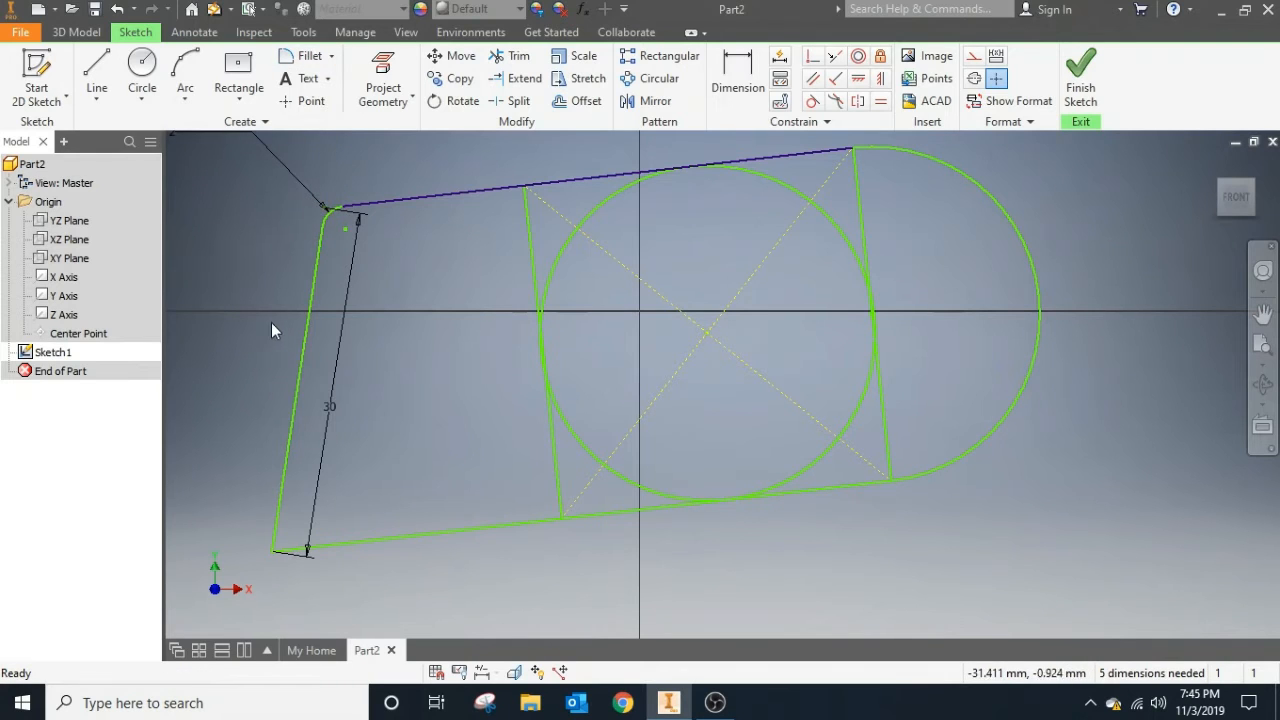
# Round the corner between the slanted left line and the lower line with a 5 mm fillet.
pyautogui.click(305, 62)
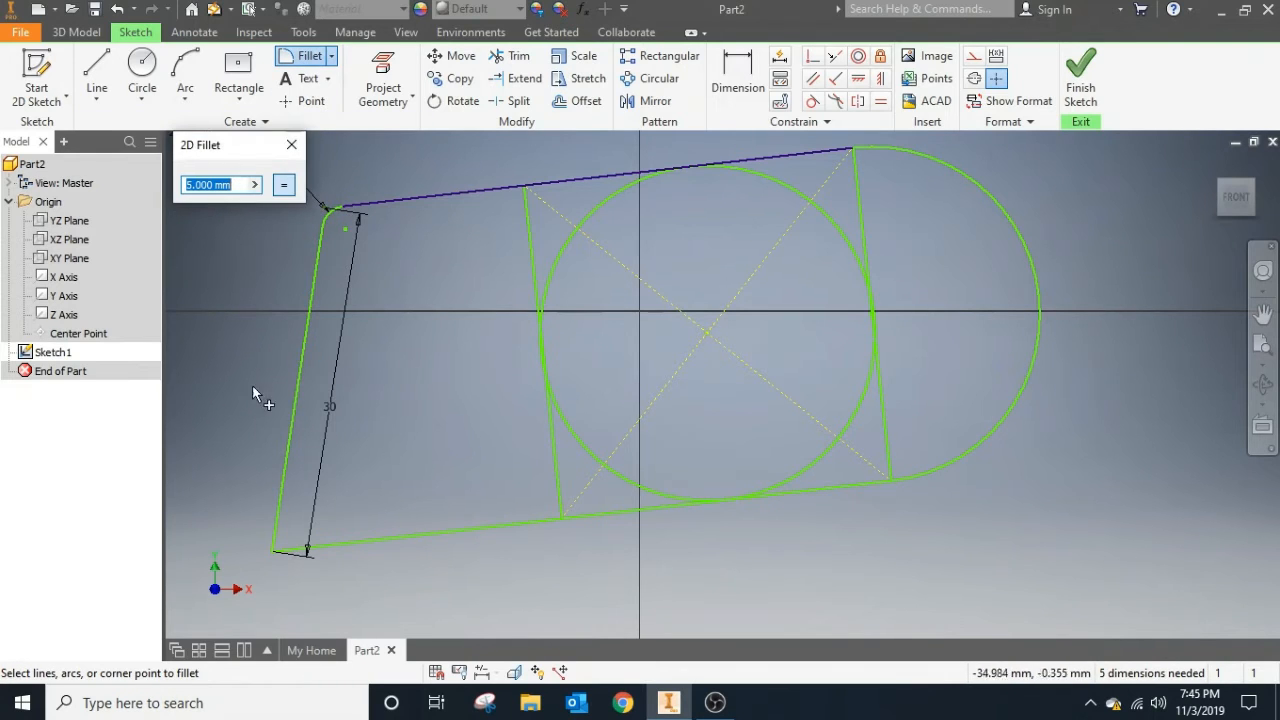
pyautogui.click(273, 517)
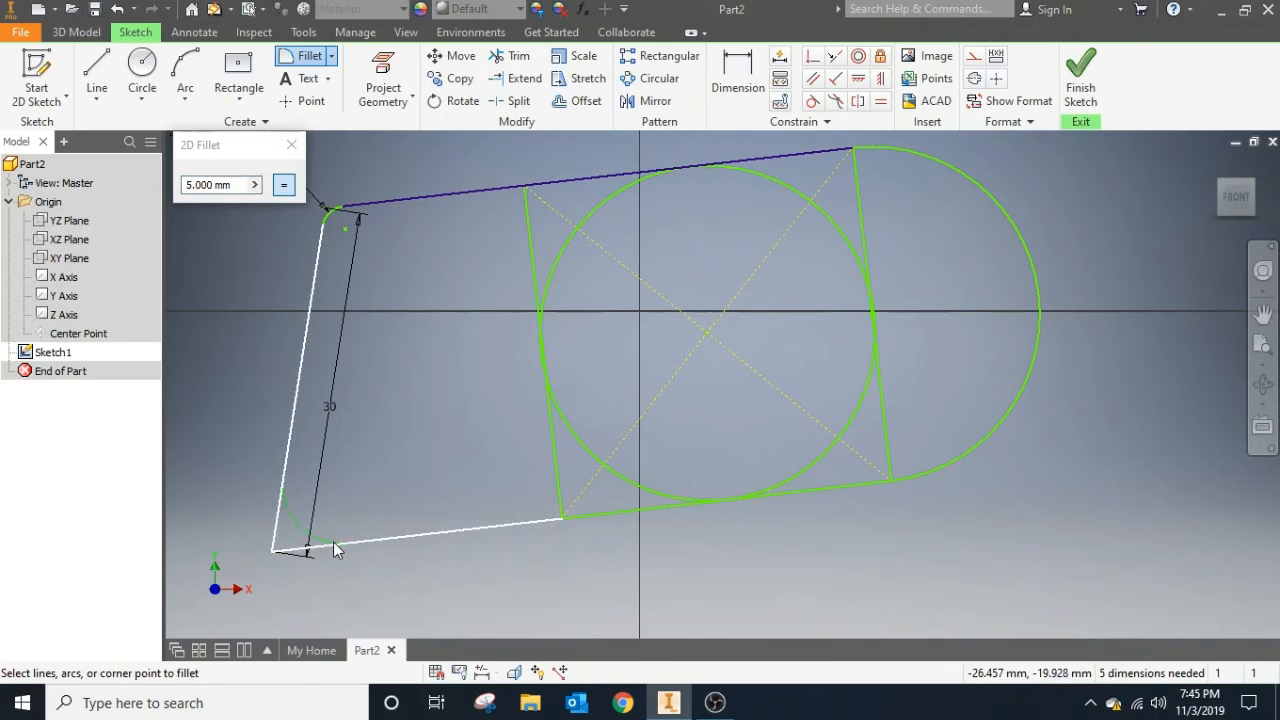
pyautogui.click(333, 543)
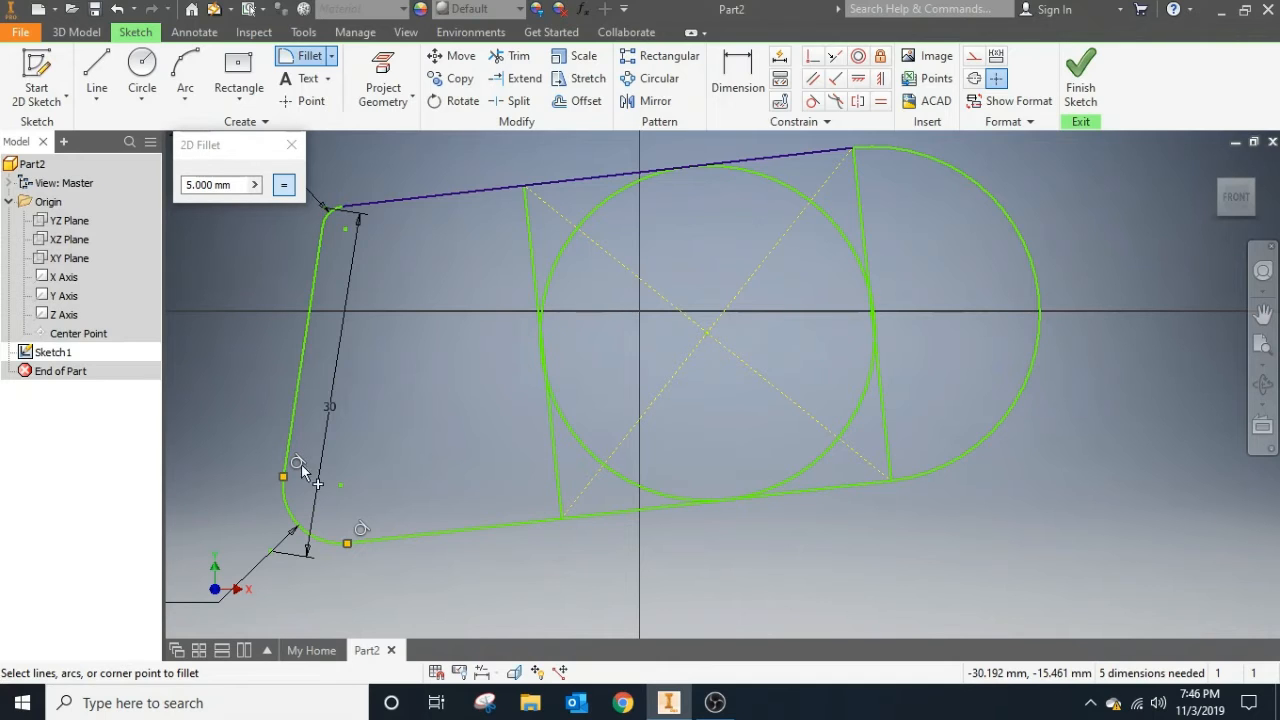
pyautogui.click(291, 145)
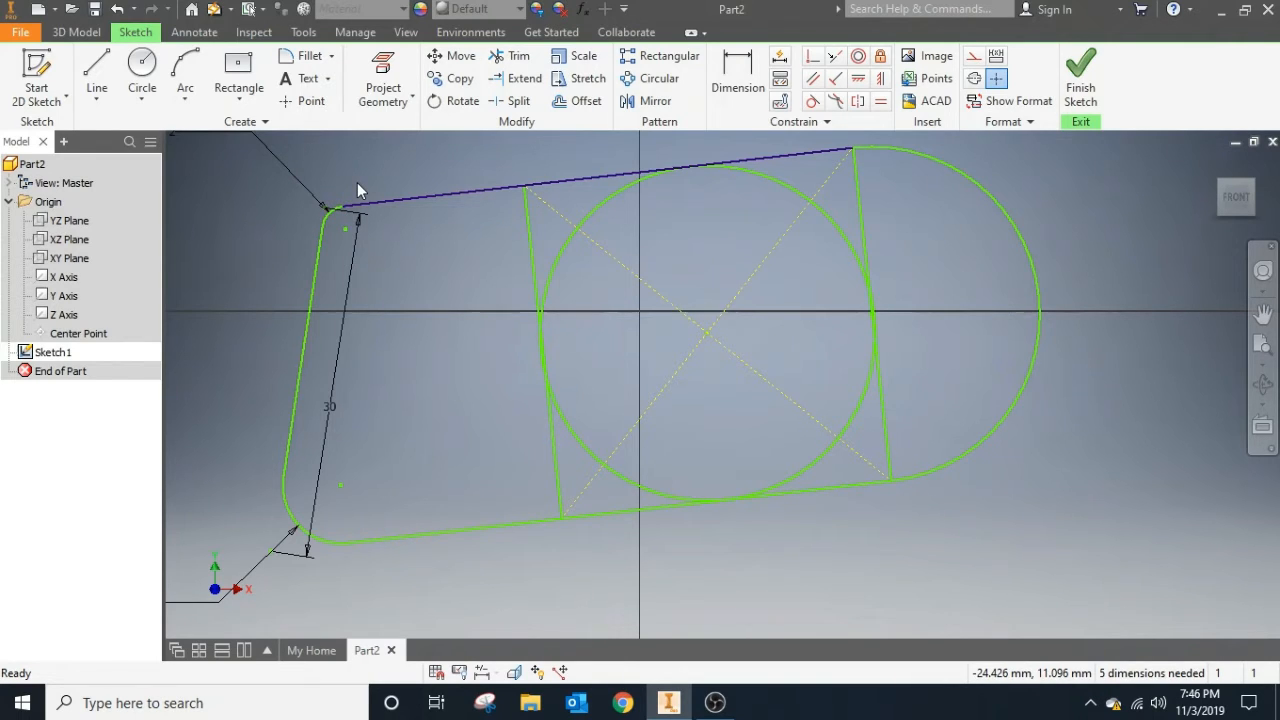
# Trim the circle's upper-left arc, the lower part of the rectangle's left edge, and the bottom edge up to the circle's tangent point.
pyautogui.click(515, 57)
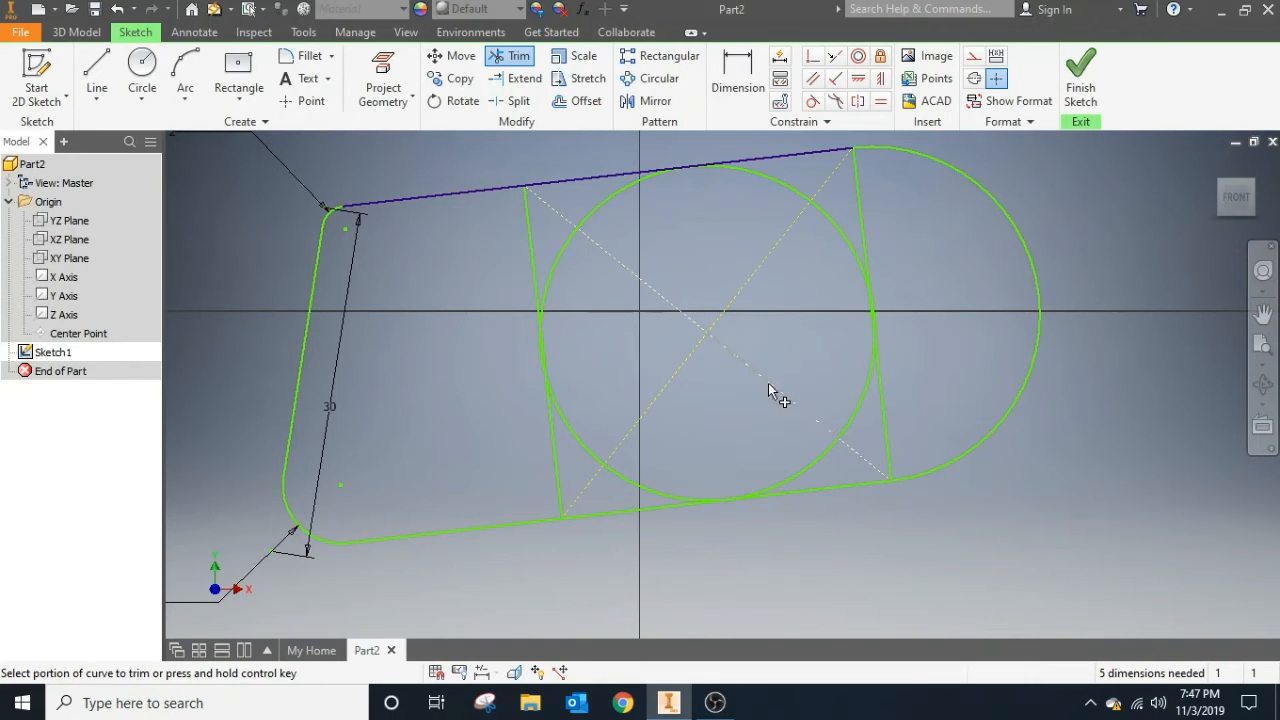
pyautogui.click(553, 280)
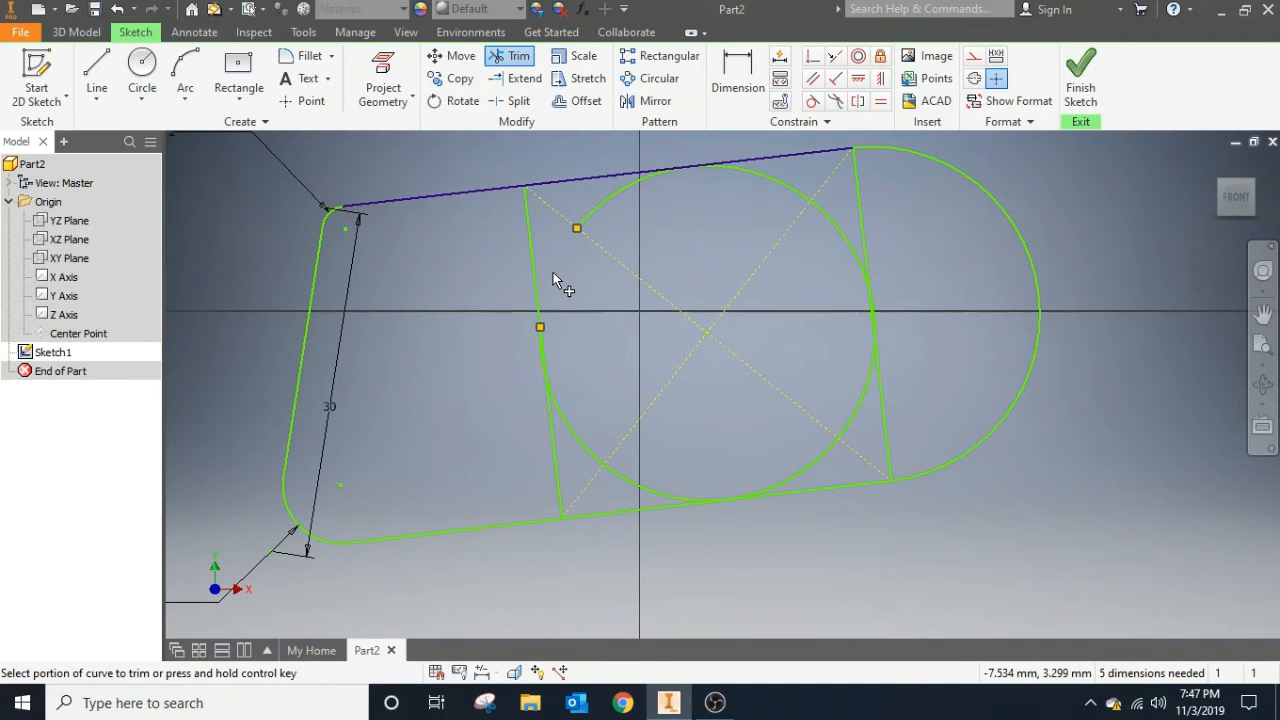
pyautogui.click(605, 197)
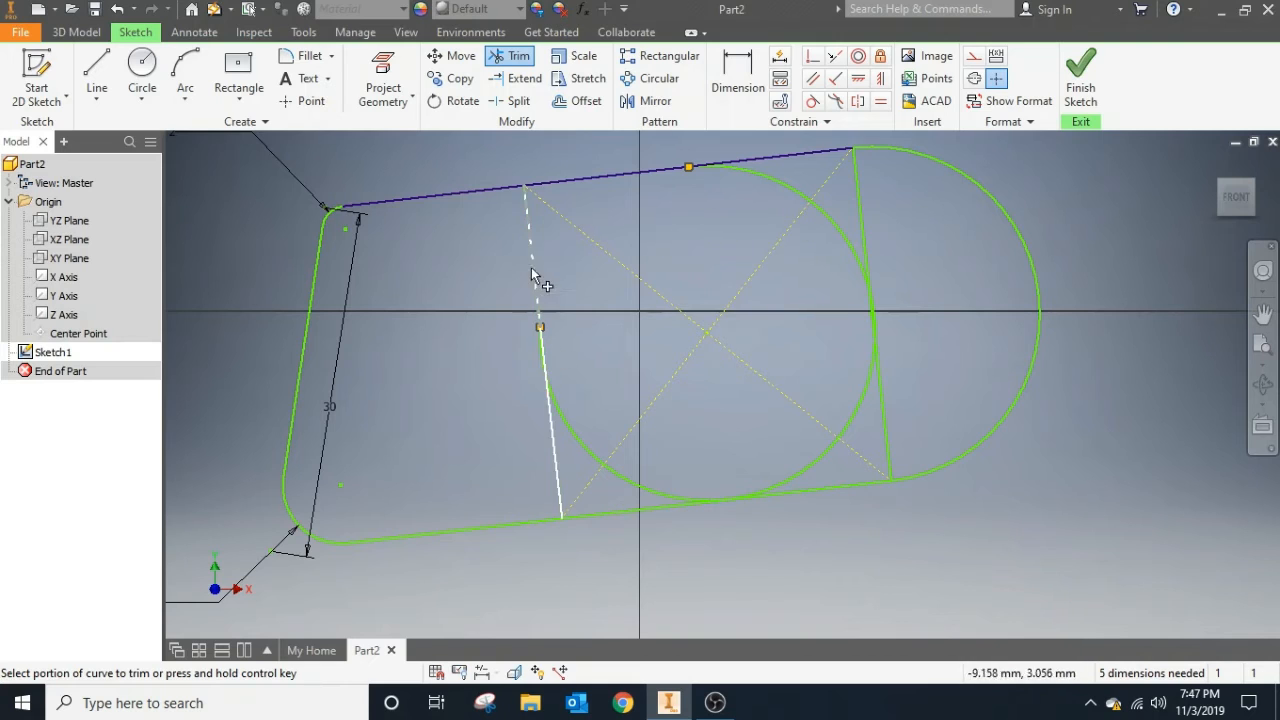
pyautogui.click(558, 465)
pyautogui.click(626, 512)
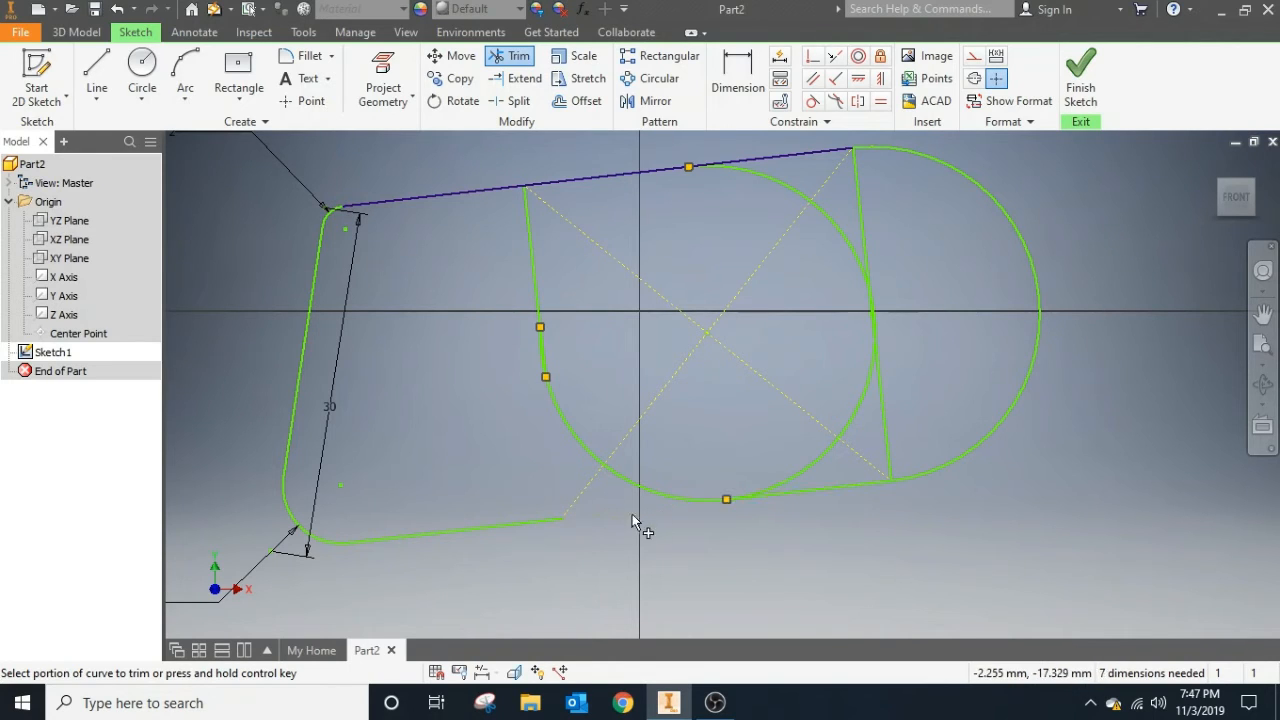
# Trim the rest of the bottom edge, the right edge outside the circle, the outer right arc, the upper line's outer portions and the slanted left line.
pyautogui.click(826, 500)
pyautogui.click(882, 440)
pyautogui.click(857, 209)
pyautogui.click(907, 157)
pyautogui.click(785, 152)
pyautogui.click(440, 195)
pyautogui.click(318, 295)
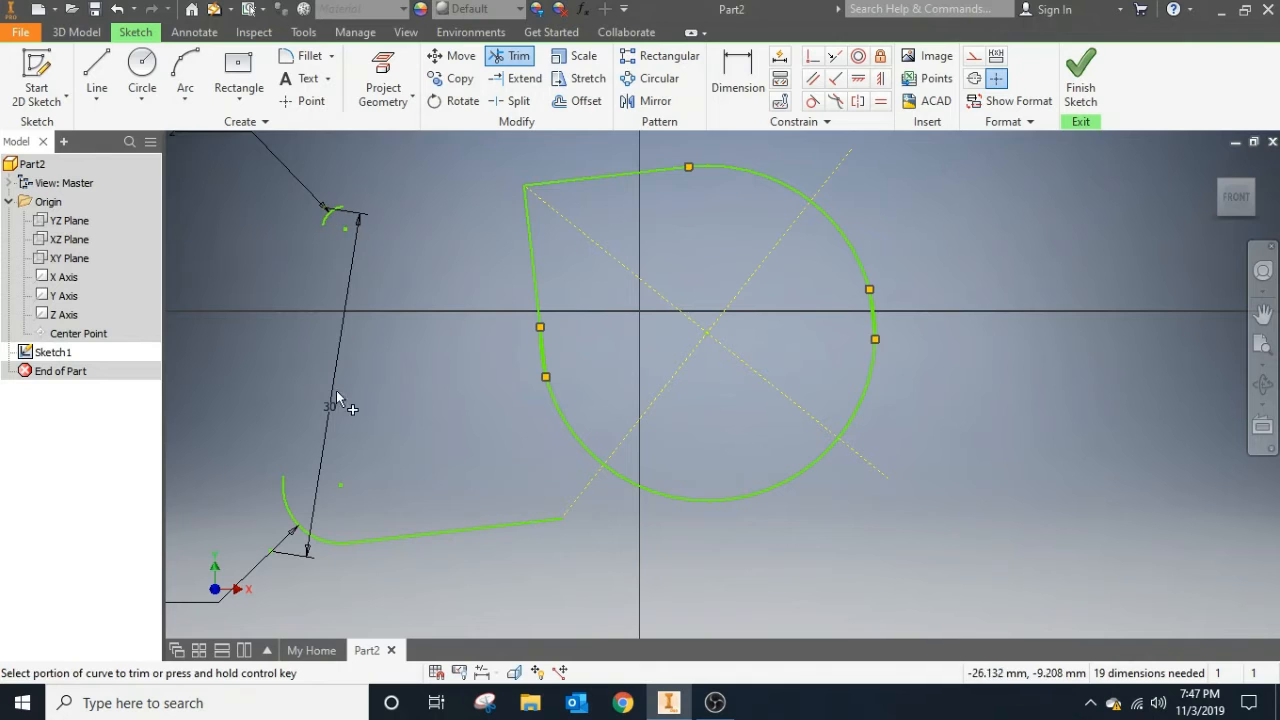
pyautogui.click(334, 213)
pyautogui.click(411, 174)
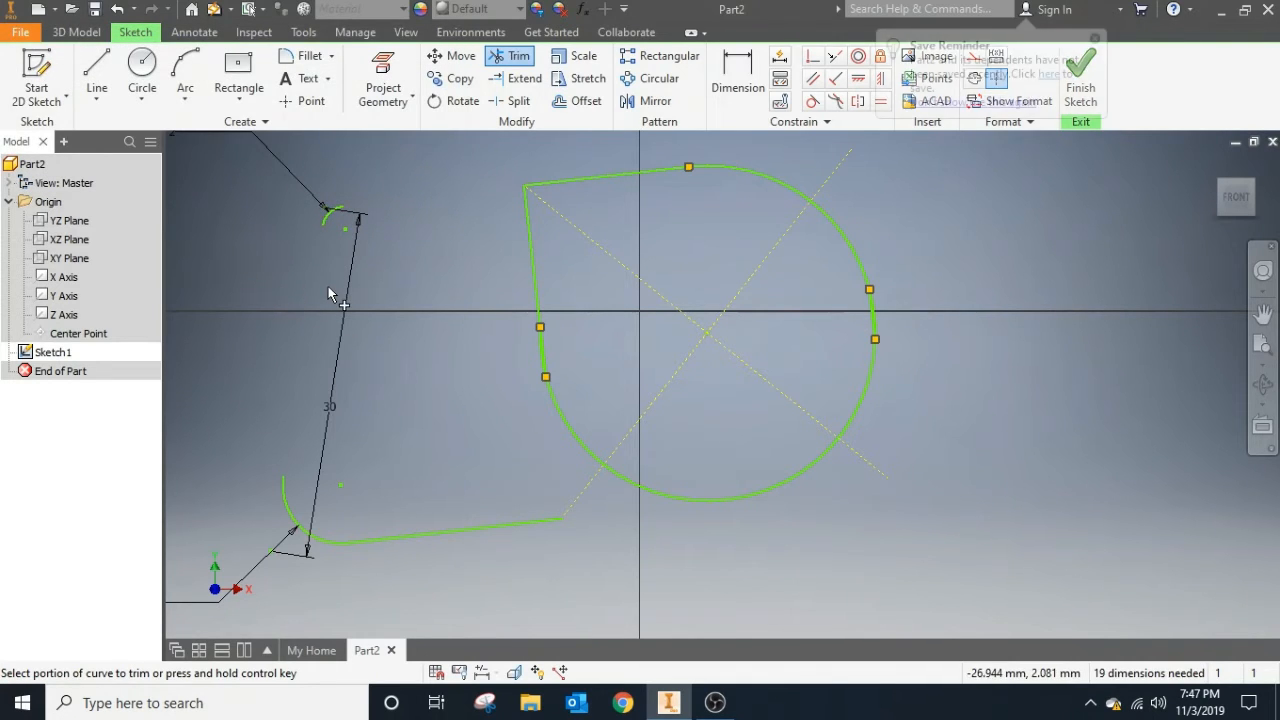
pyautogui.press('Escape')
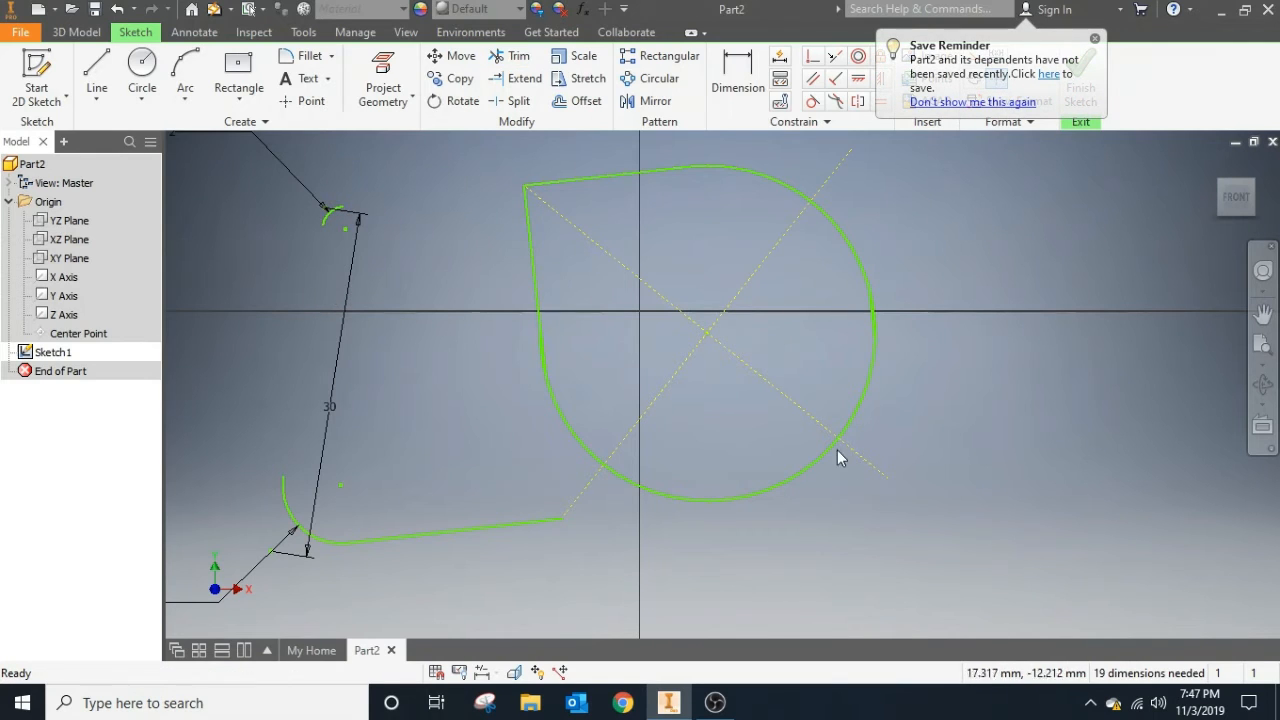
# Delete the leftover upper-left fillet arc, then the lower-left fillet arc with its attached line, leaving the teardrop profile and its diagonals.
pyautogui.moveTo(221, 172); pyautogui.dragTo(439, 268)
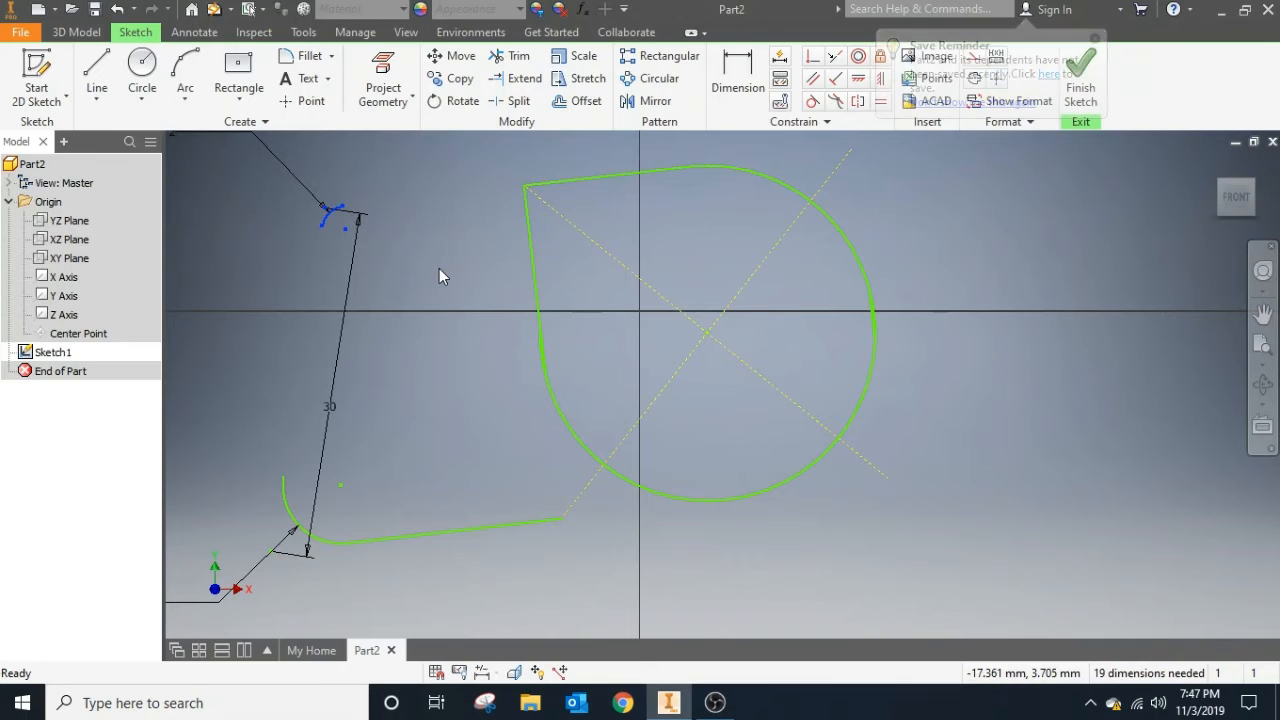
pyautogui.press('Delete')
pyautogui.moveTo(225, 458); pyautogui.dragTo(614, 595)
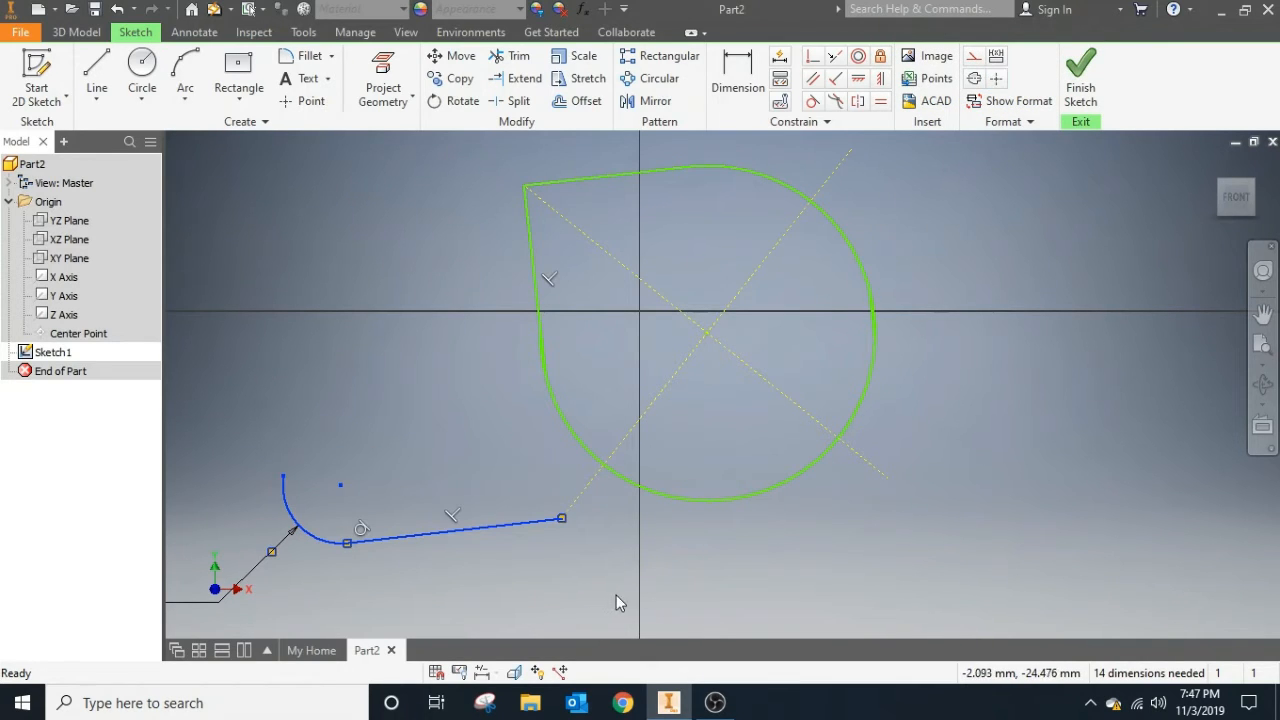
pyautogui.press('Escape')
pyautogui.moveTo(203, 383); pyautogui.dragTo(652, 576)
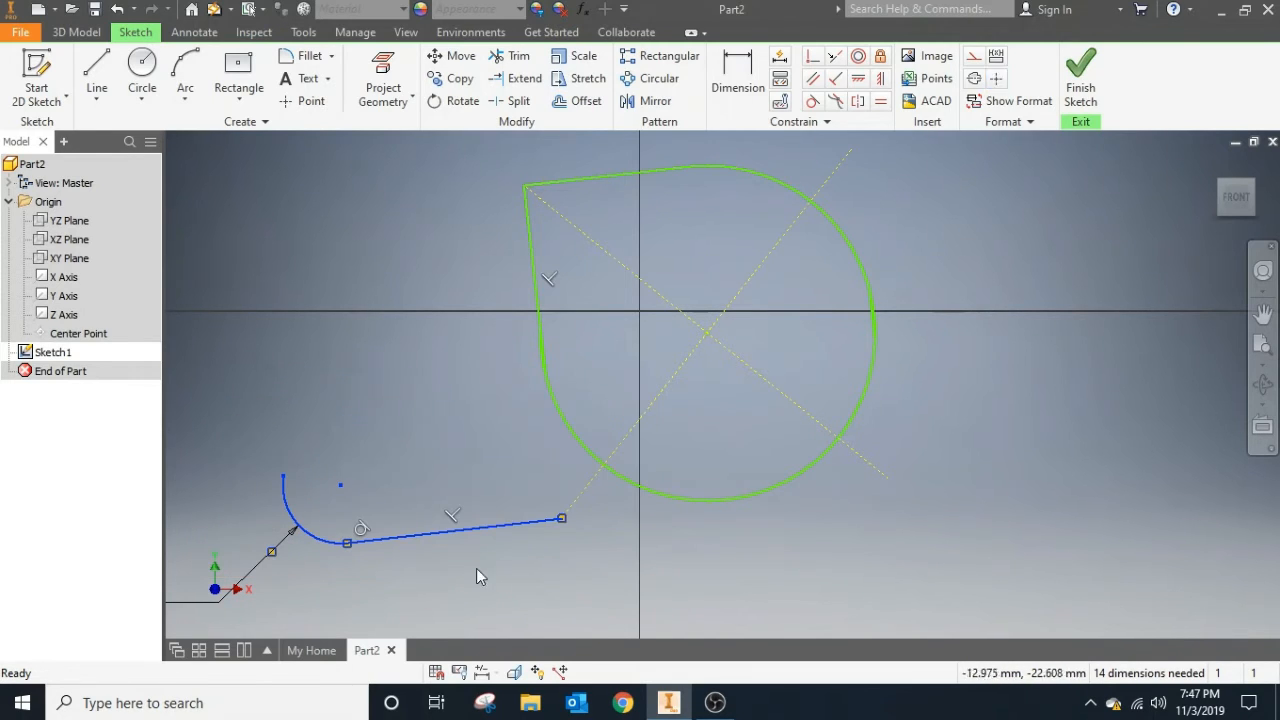
pyautogui.moveTo(204, 150)
pyautogui.mouseDown()
pyautogui.moveTo(277, 375)
pyautogui.moveTo(838, 590)
pyautogui.moveTo(924, 574)
pyautogui.mouseUp()
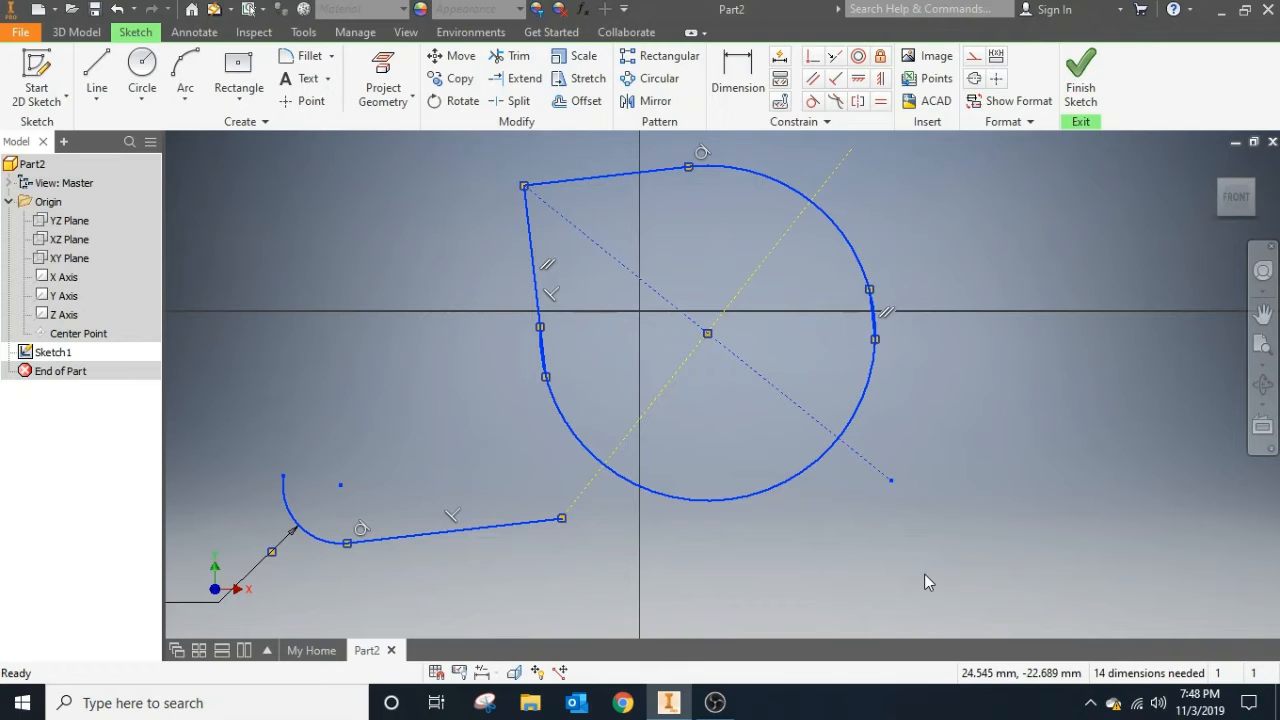
pyautogui.click(443, 344)
pyautogui.moveTo(498, 357); pyautogui.dragTo(622, 432)
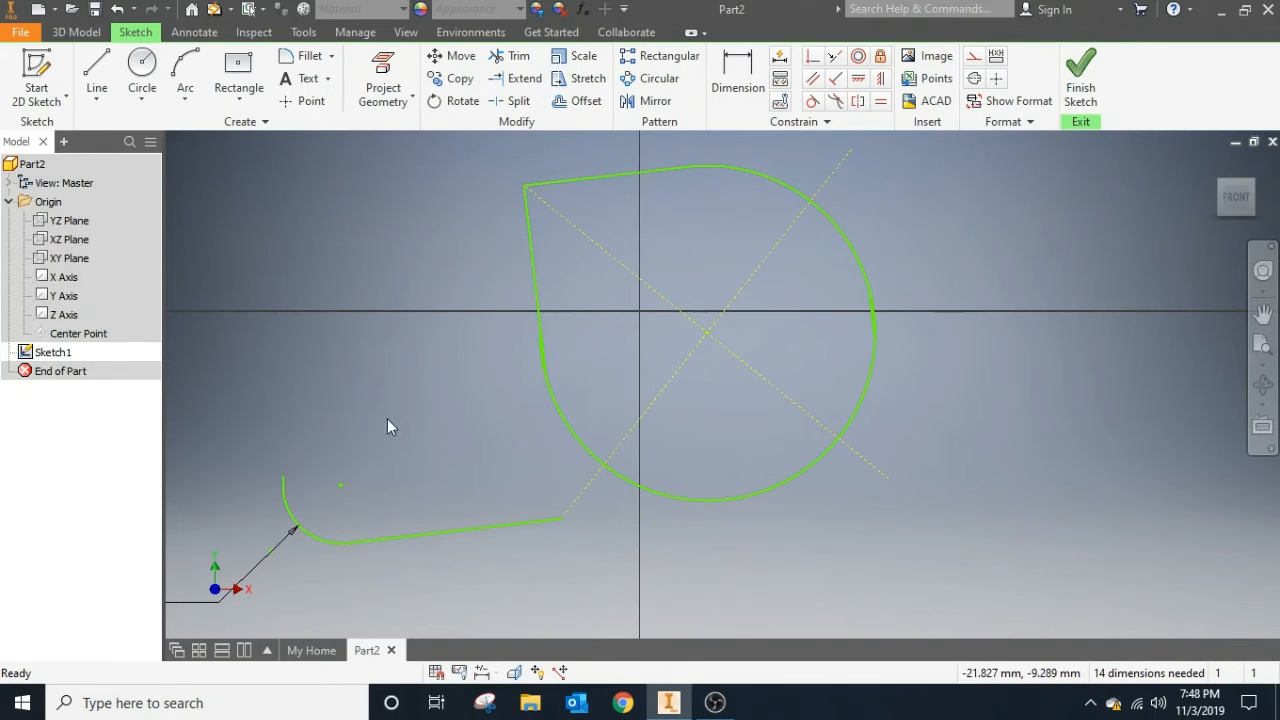
pyautogui.moveTo(193, 407)
pyautogui.mouseDown()
pyautogui.moveTo(519, 602)
pyautogui.moveTo(650, 610)
pyautogui.mouseUp()
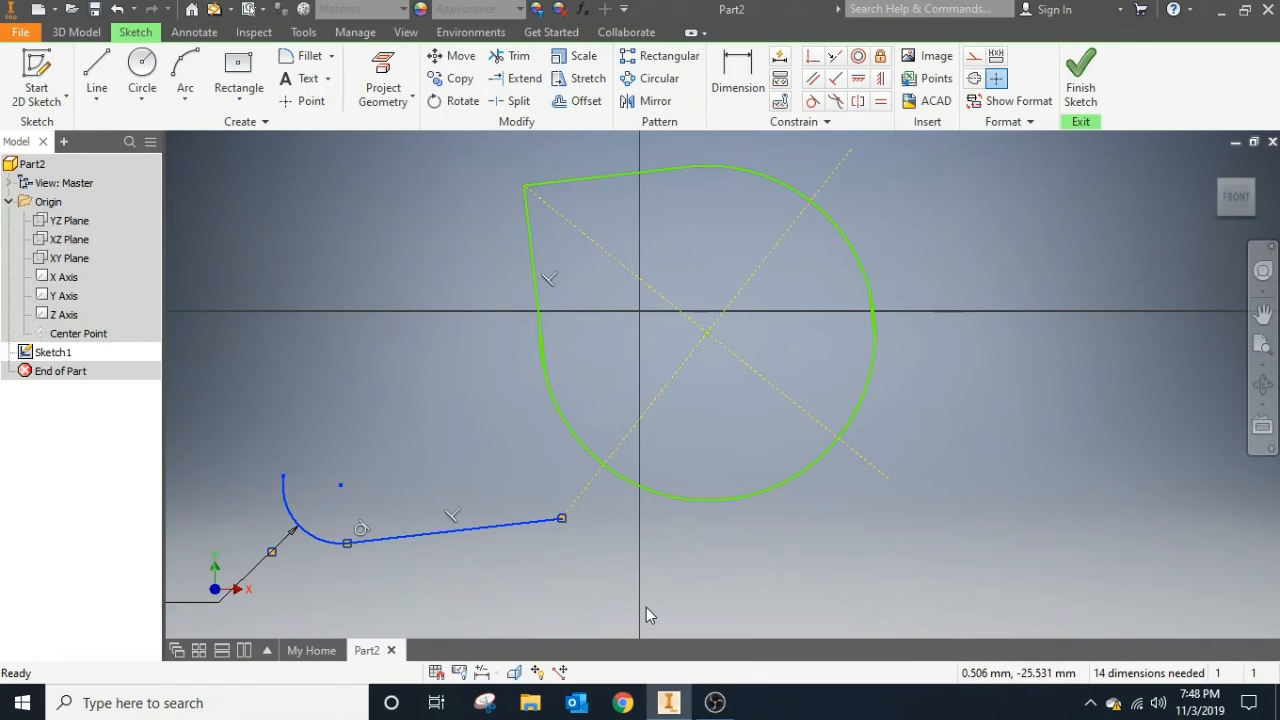
pyautogui.press('Delete')
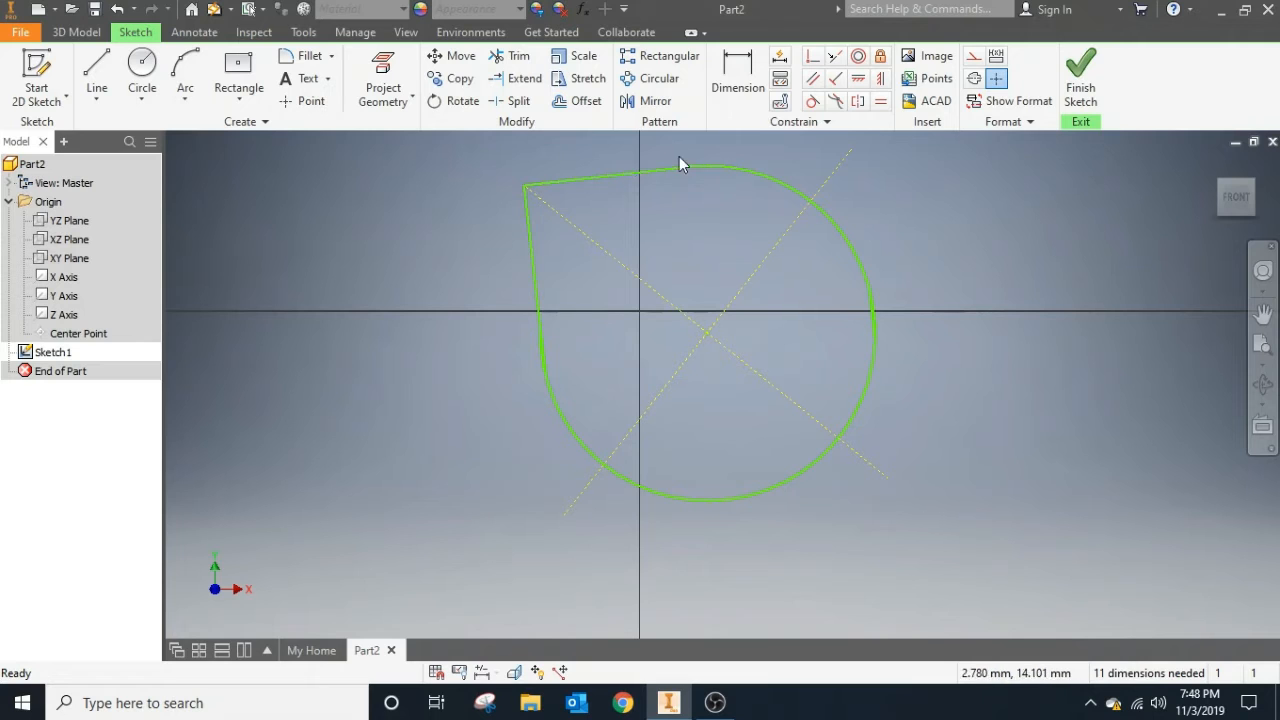
# Set up a rectangular pattern of the teardrop profile and its diagonals, with direction 1 along its upper straight line, pointing toward negative X.
pyautogui.scroll(-4, 716, 334)
pyautogui.scroll(5, 715, 334)
pyautogui.scroll(5, 715, 336)
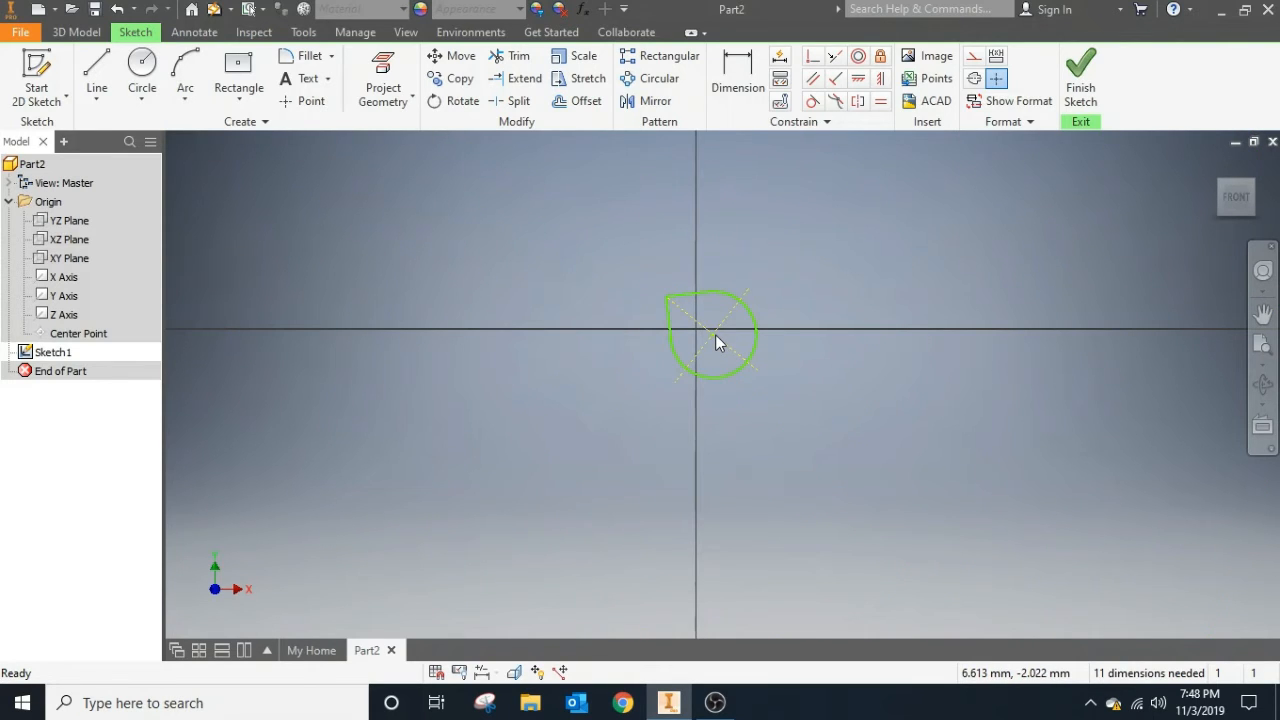
pyautogui.scroll(3, 715, 343)
pyautogui.scroll(-4, 715, 343)
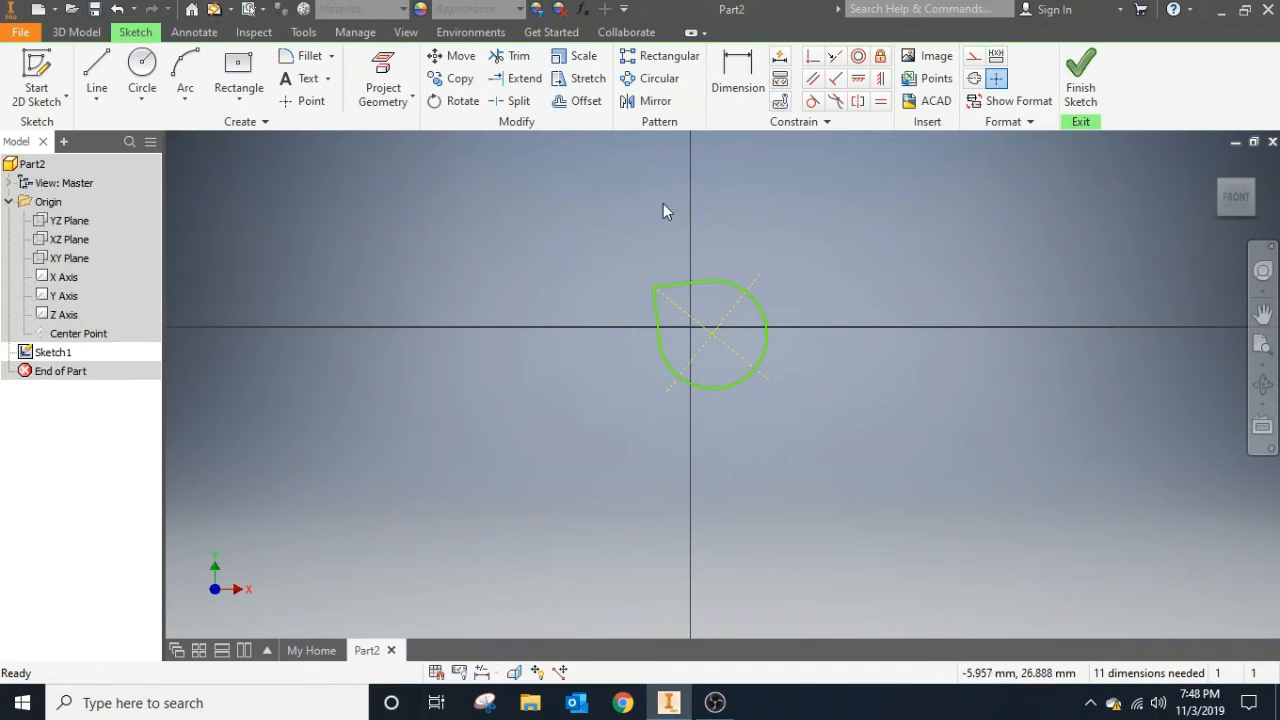
pyautogui.click(671, 62)
pyautogui.moveTo(614, 237)
pyautogui.mouseDown()
pyautogui.moveTo(692, 335)
pyautogui.moveTo(788, 396)
pyautogui.mouseUp()
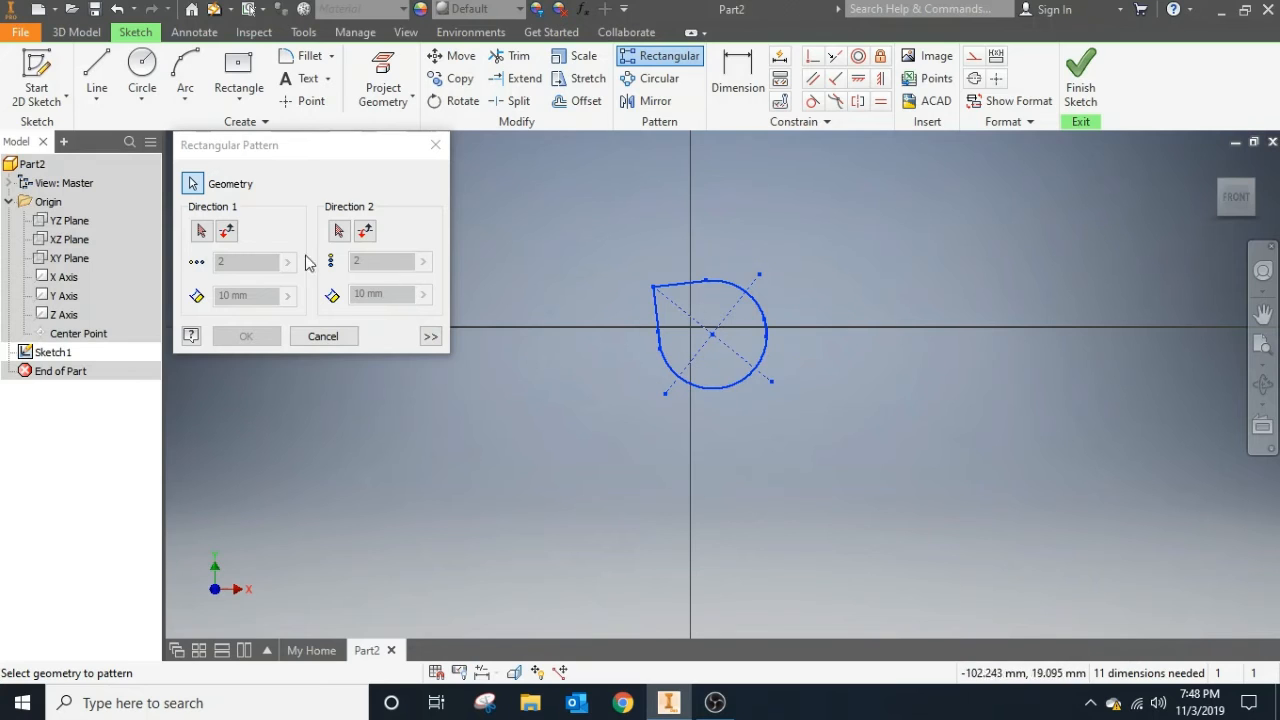
pyautogui.click(200, 234)
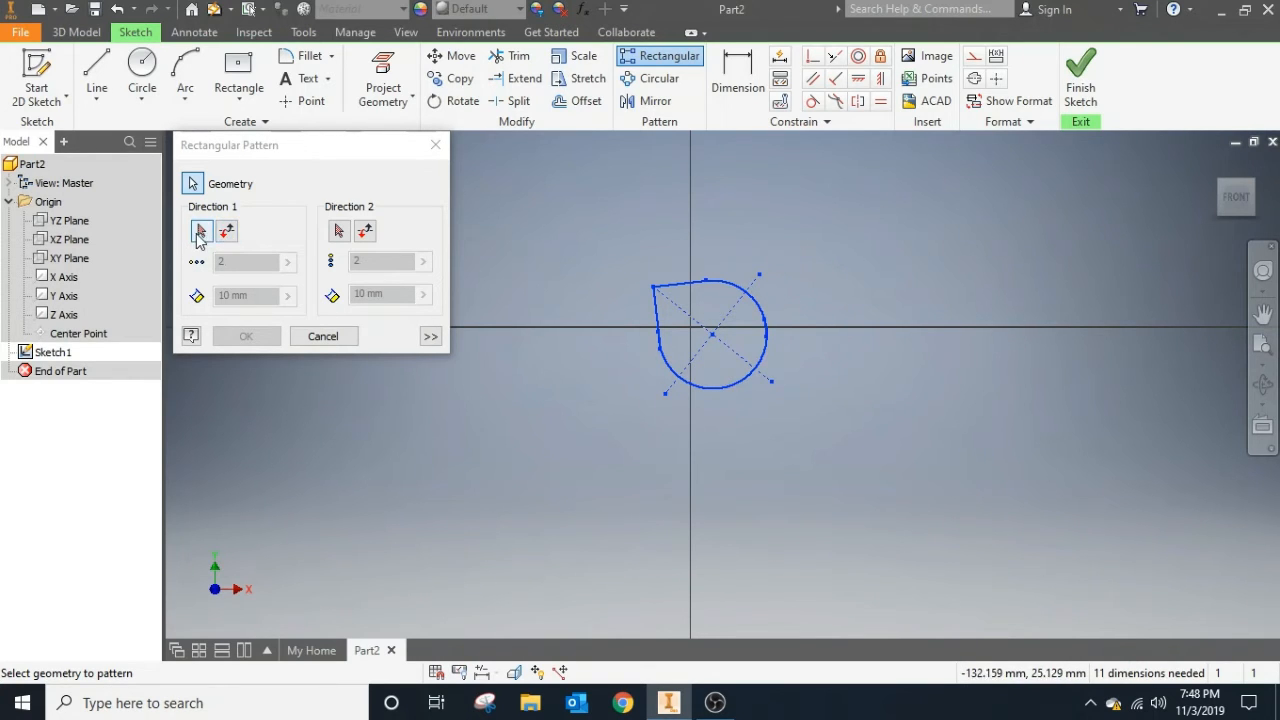
pyautogui.click(200, 234)
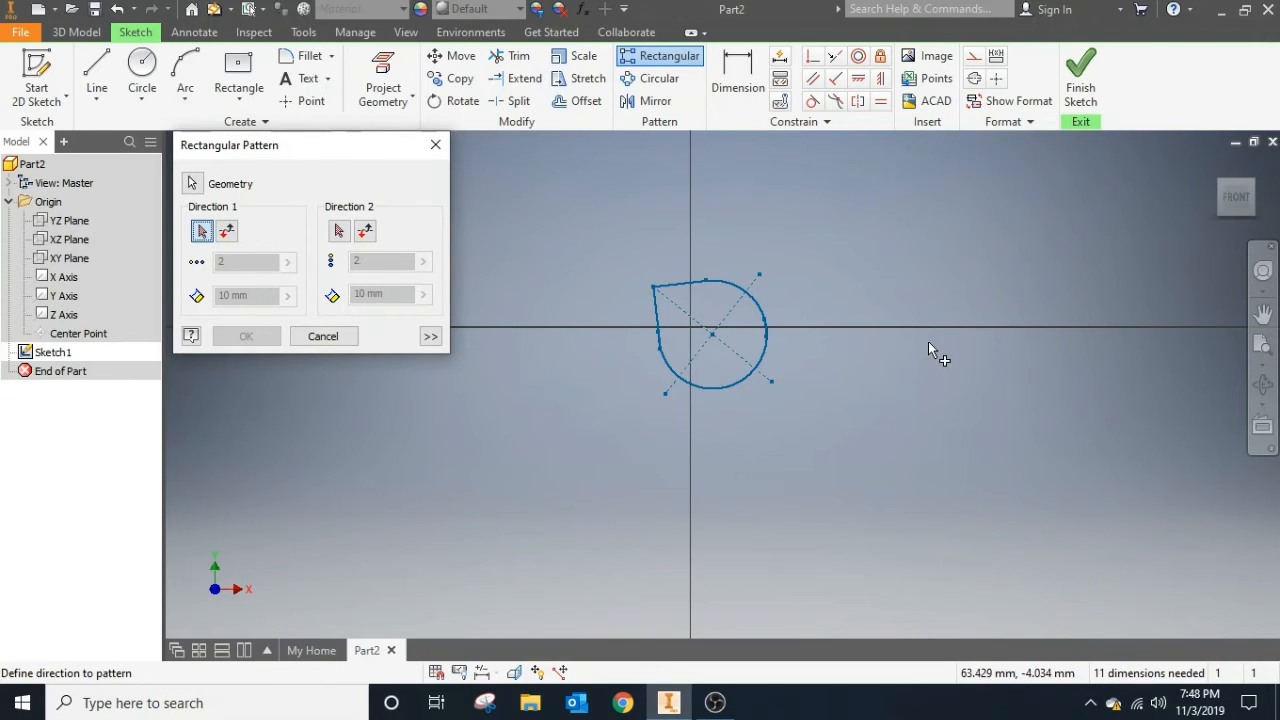
pyautogui.click(684, 283)
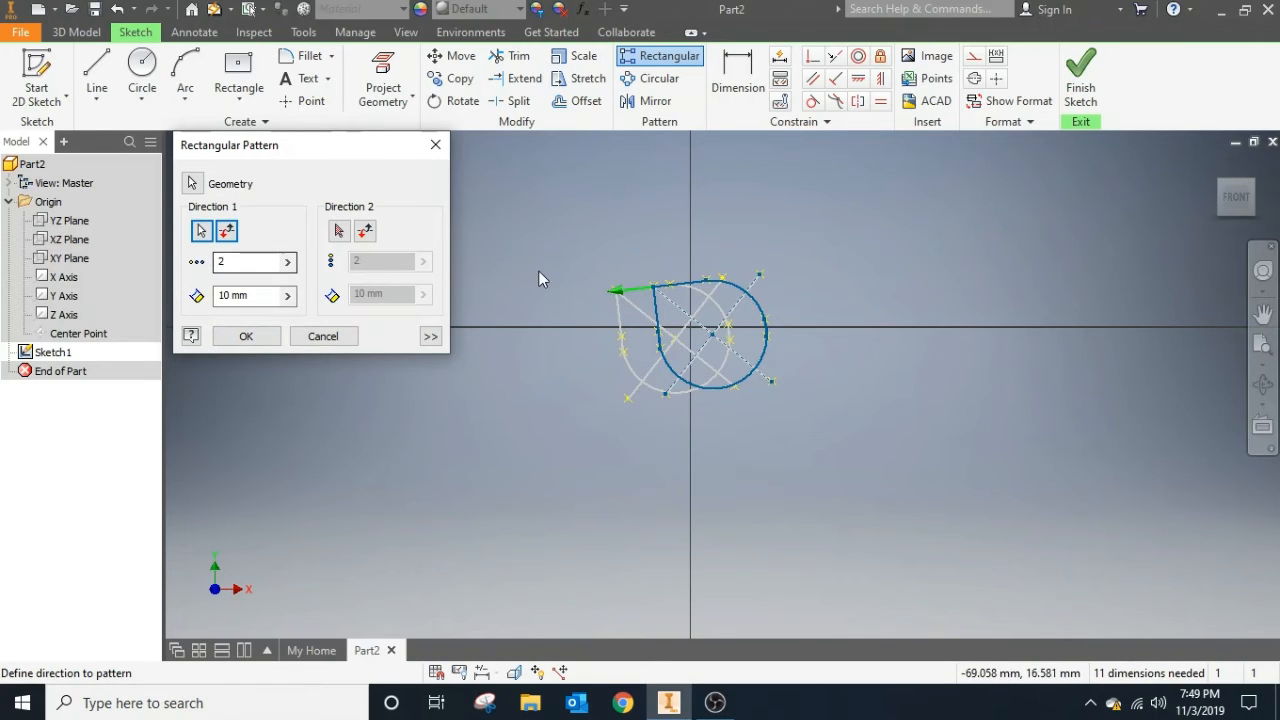
pyautogui.click(229, 232)
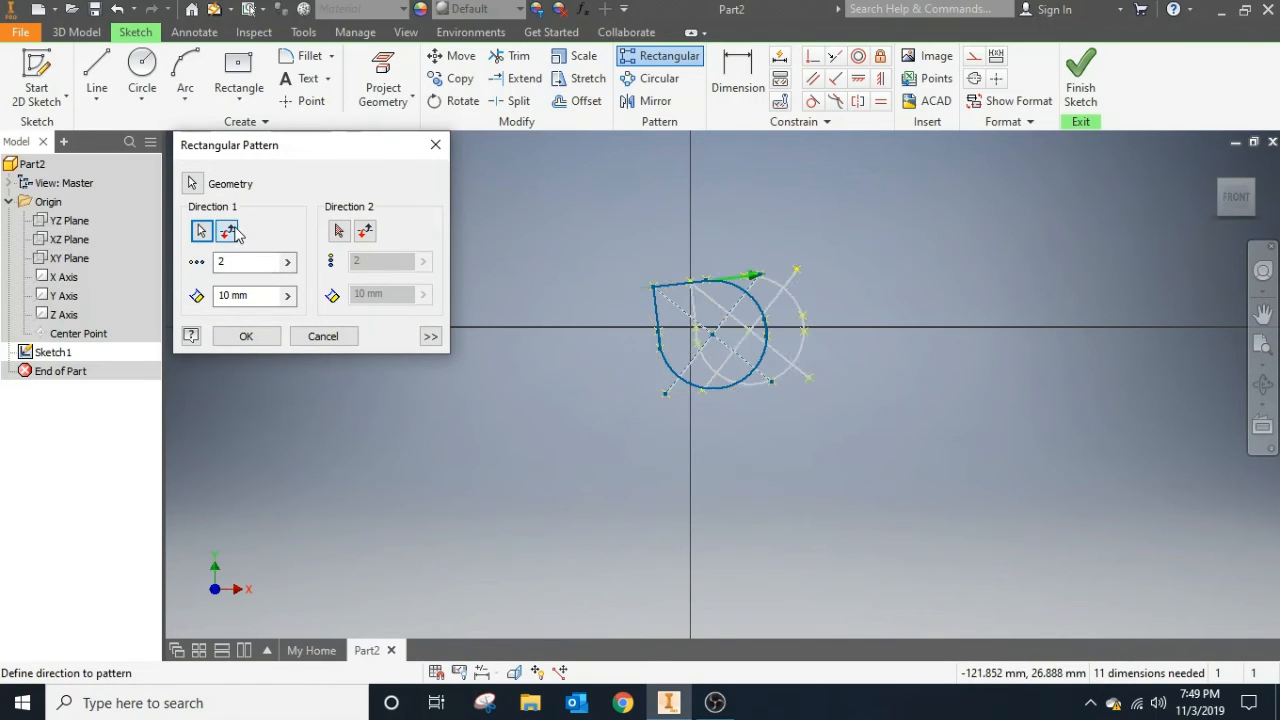
pyautogui.click(236, 233)
pyautogui.click(236, 234)
pyautogui.click(236, 235)
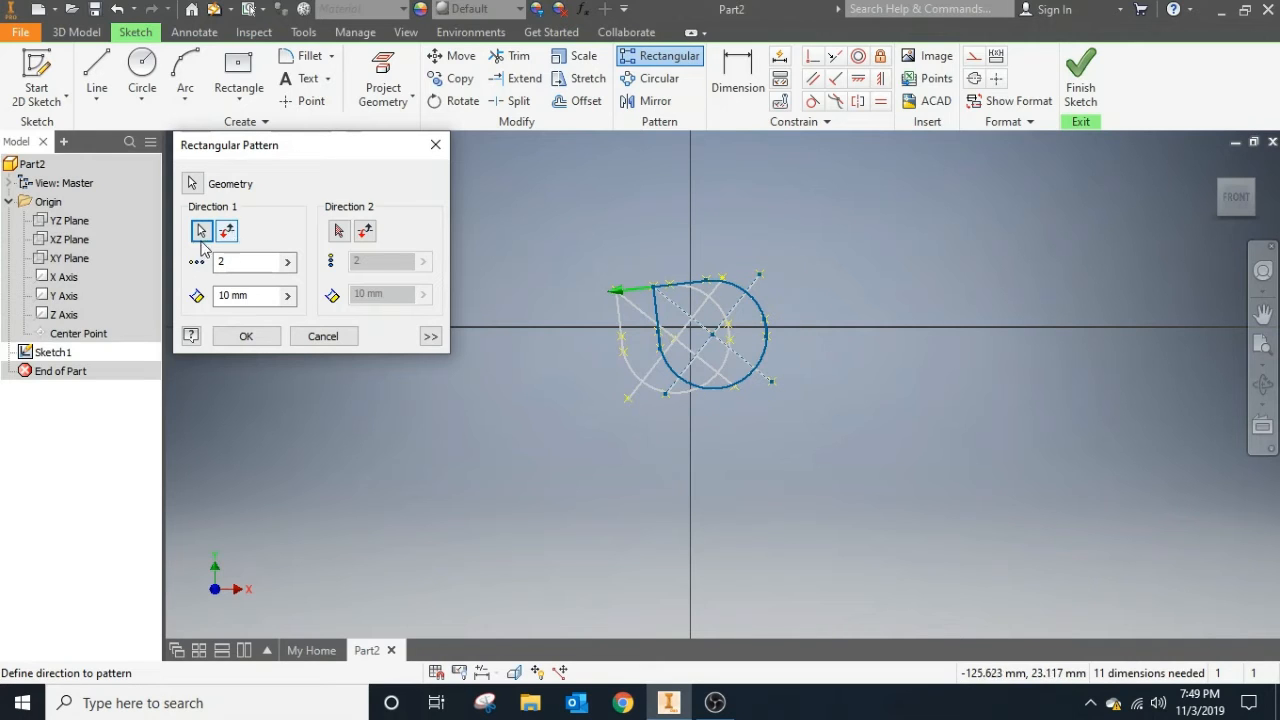
# Set direction 1 of the pattern to 3 instances at 40 mm spacing and create it.
pyautogui.click(254, 262)
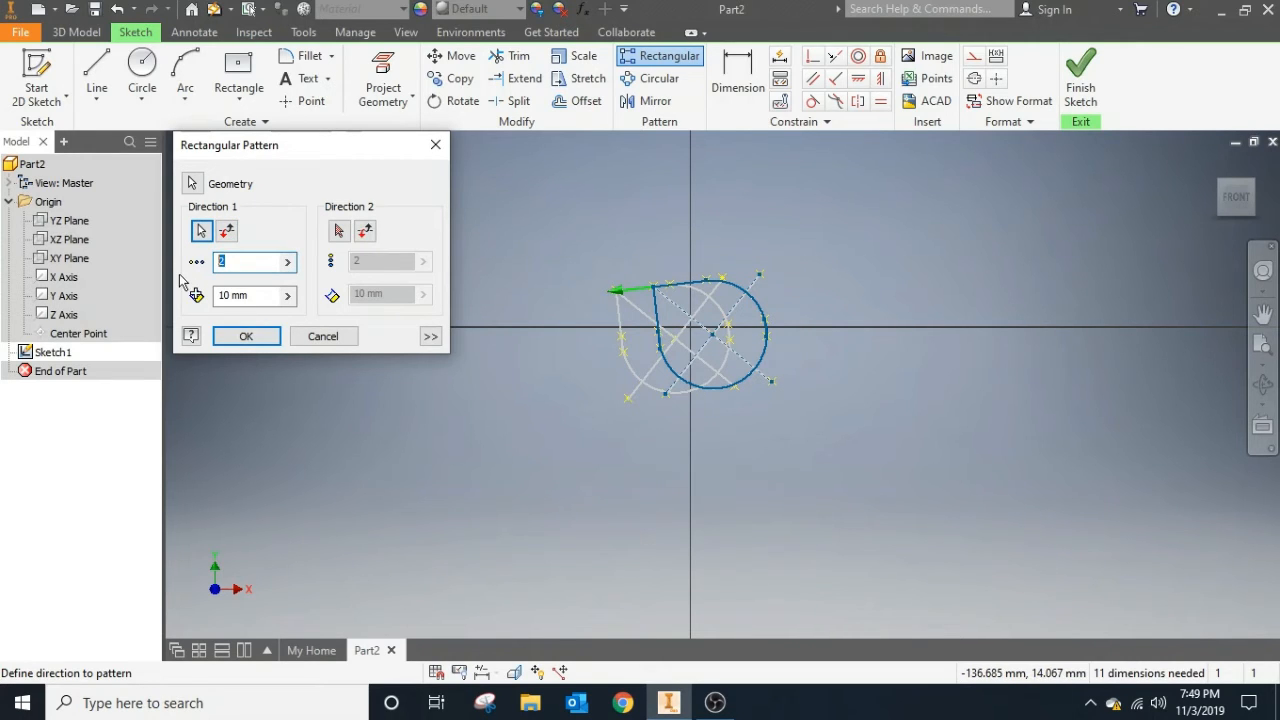
pyautogui.write('3')
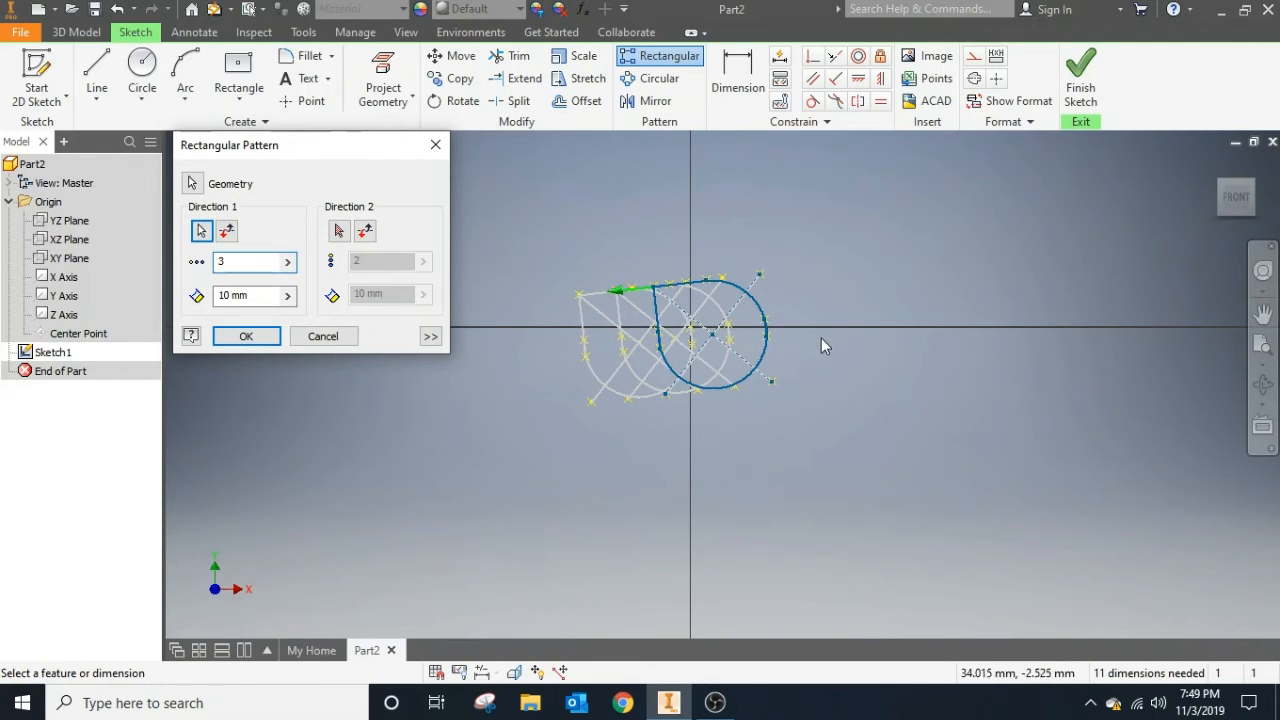
pyautogui.press('Tab')
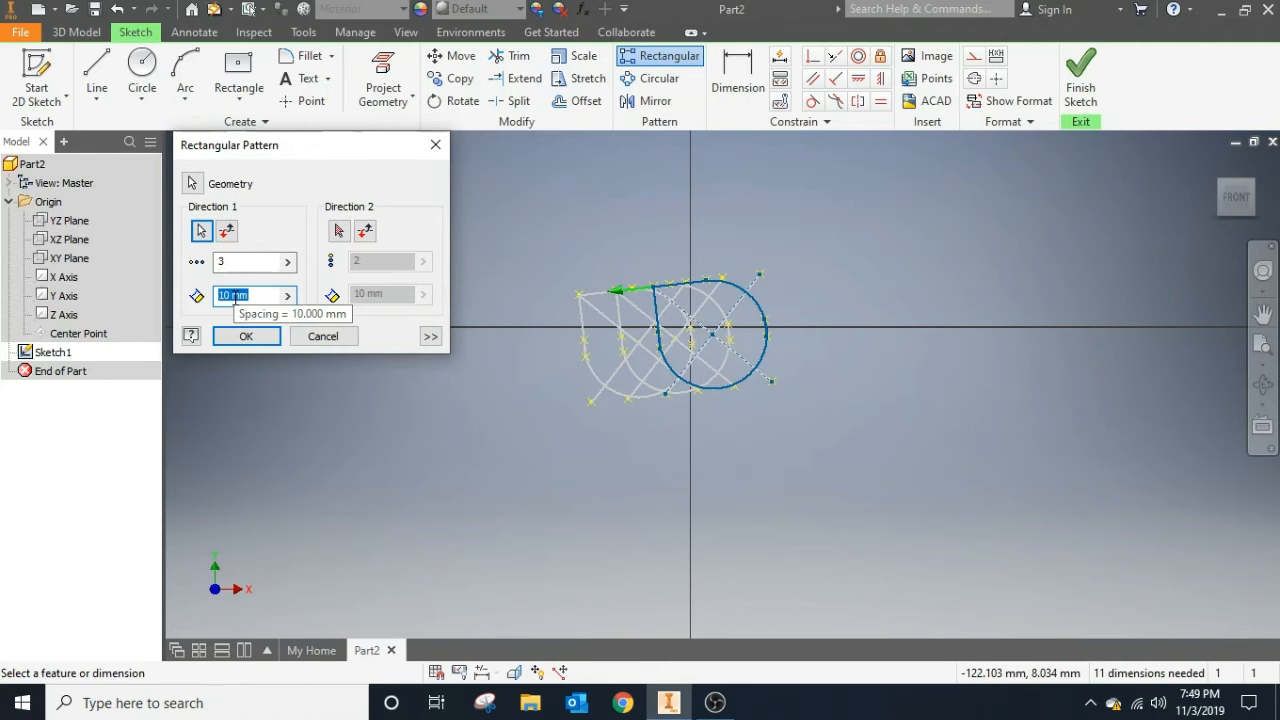
pyautogui.write('30')
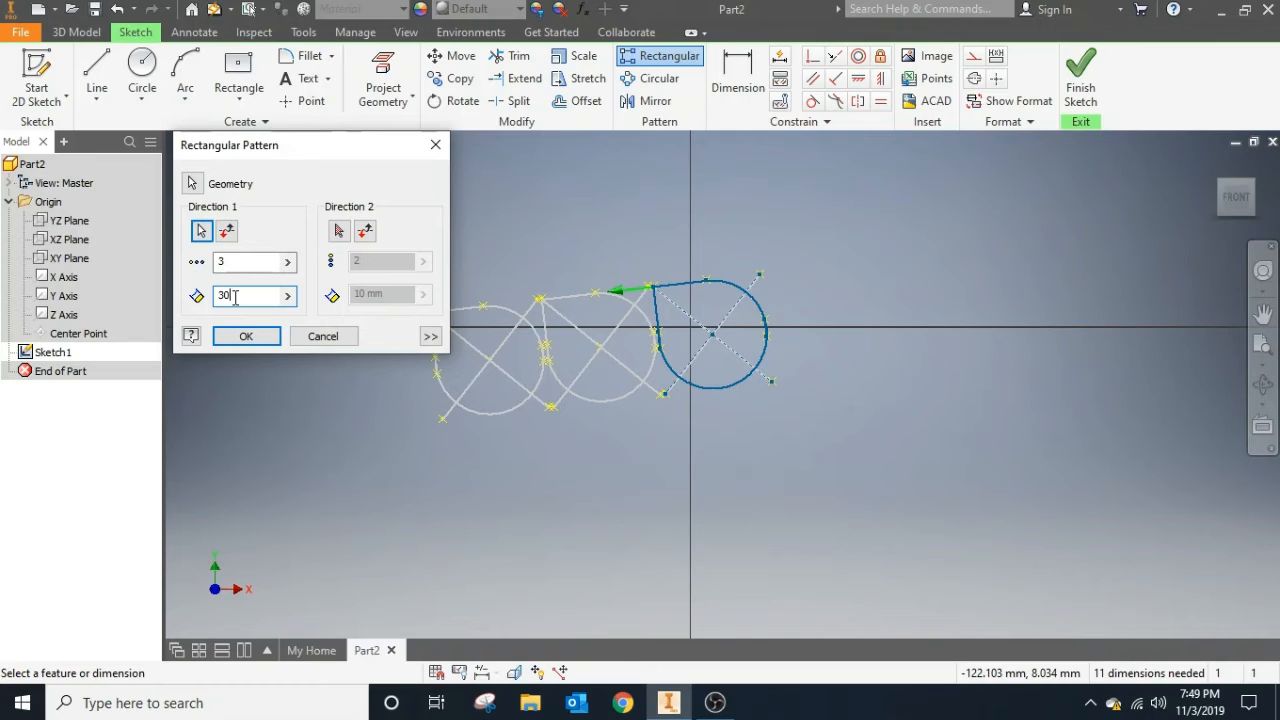
pyautogui.press('BackSpace')
pyautogui.press('BackSpace')
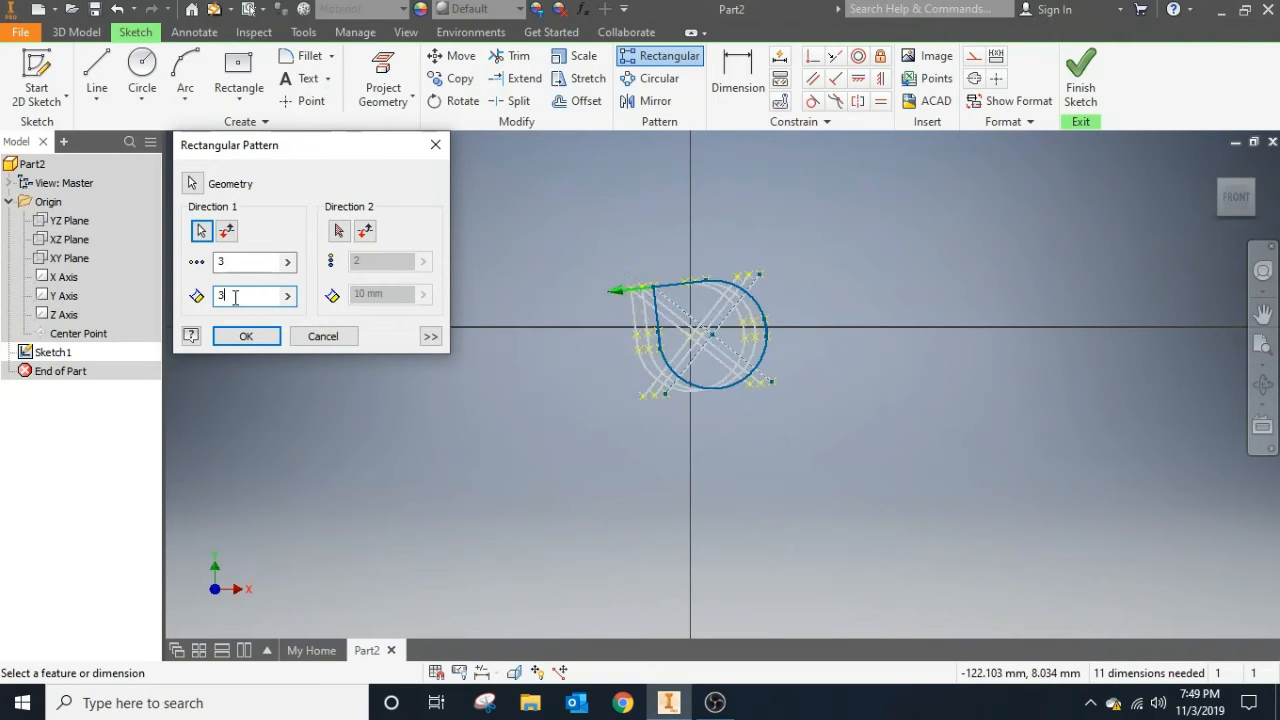
pyautogui.write('40')
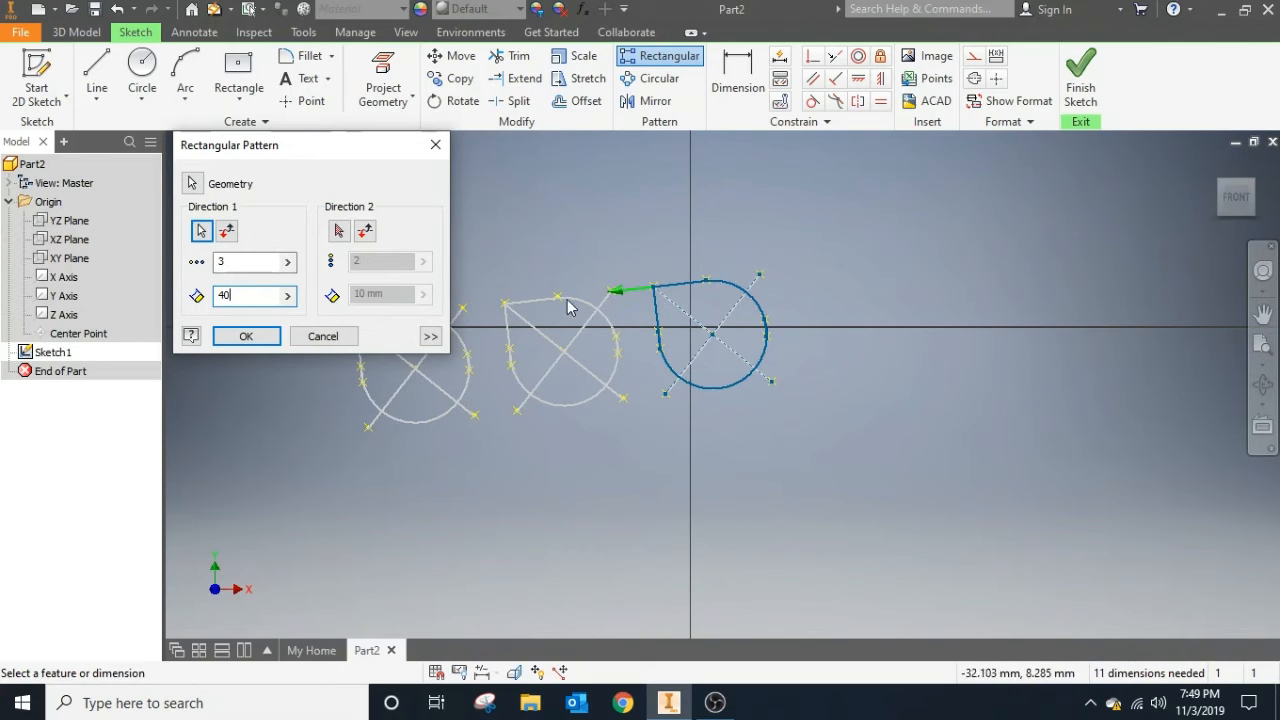
pyautogui.click(241, 337)
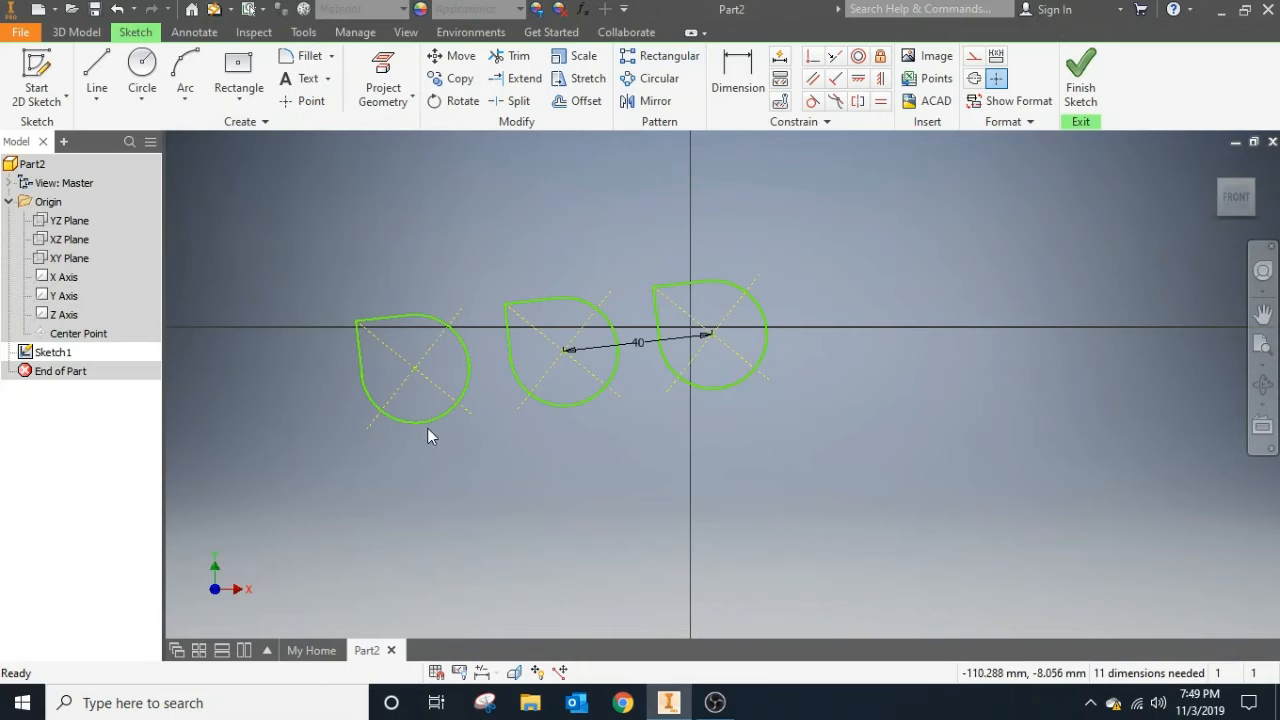
# Sketch a circle about 198 mm in diameter to the right of the teardrop row, centred slightly above the X axis.
pyautogui.scroll(-5, 560, 475)
pyautogui.scroll(6, 562, 483)
pyautogui.scroll(-2, 562, 483)
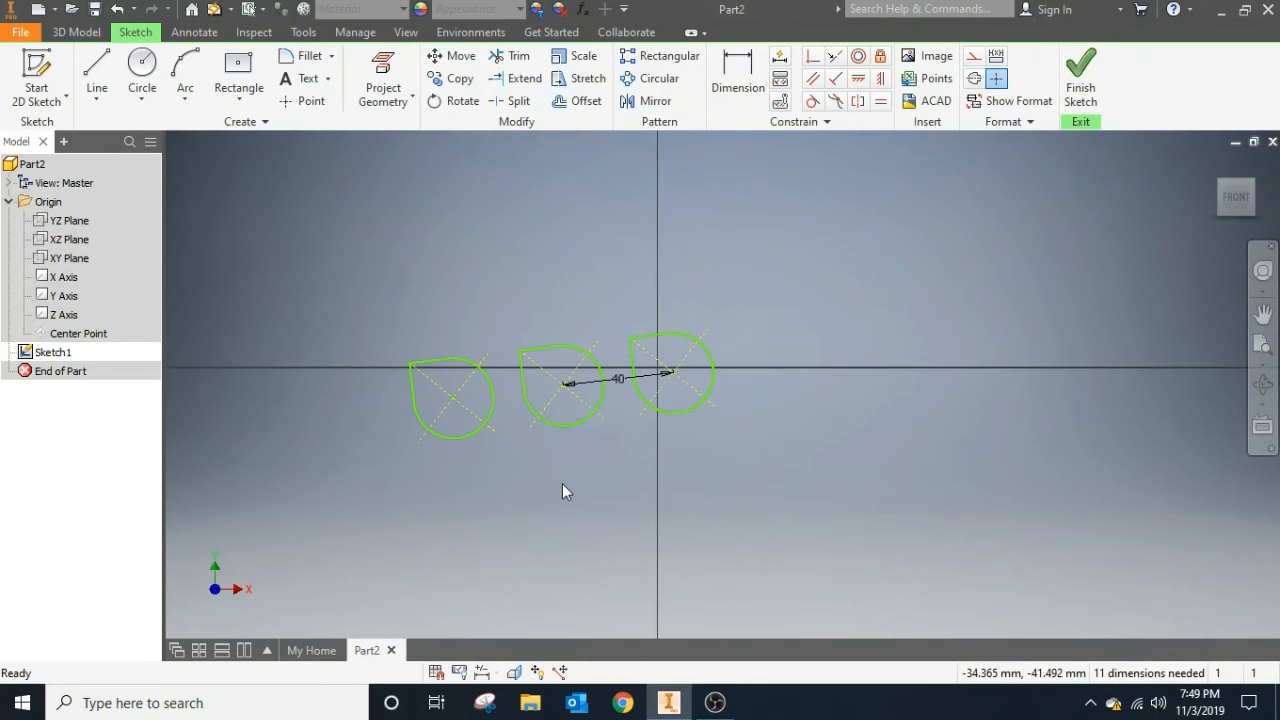
pyautogui.scroll(-2, 679, 487)
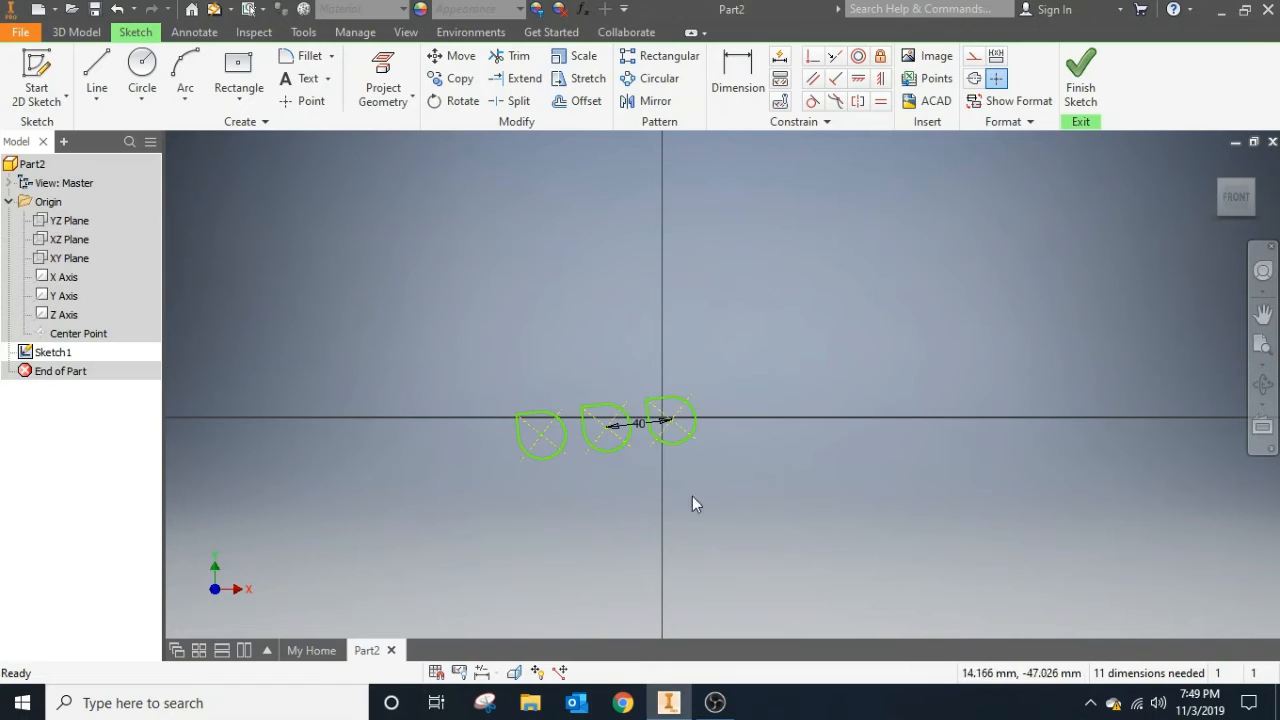
pyautogui.click(1263, 314)
pyautogui.moveTo(931, 489)
pyautogui.mouseDown()
pyautogui.moveTo(750, 483)
pyautogui.moveTo(746, 463)
pyautogui.mouseUp()
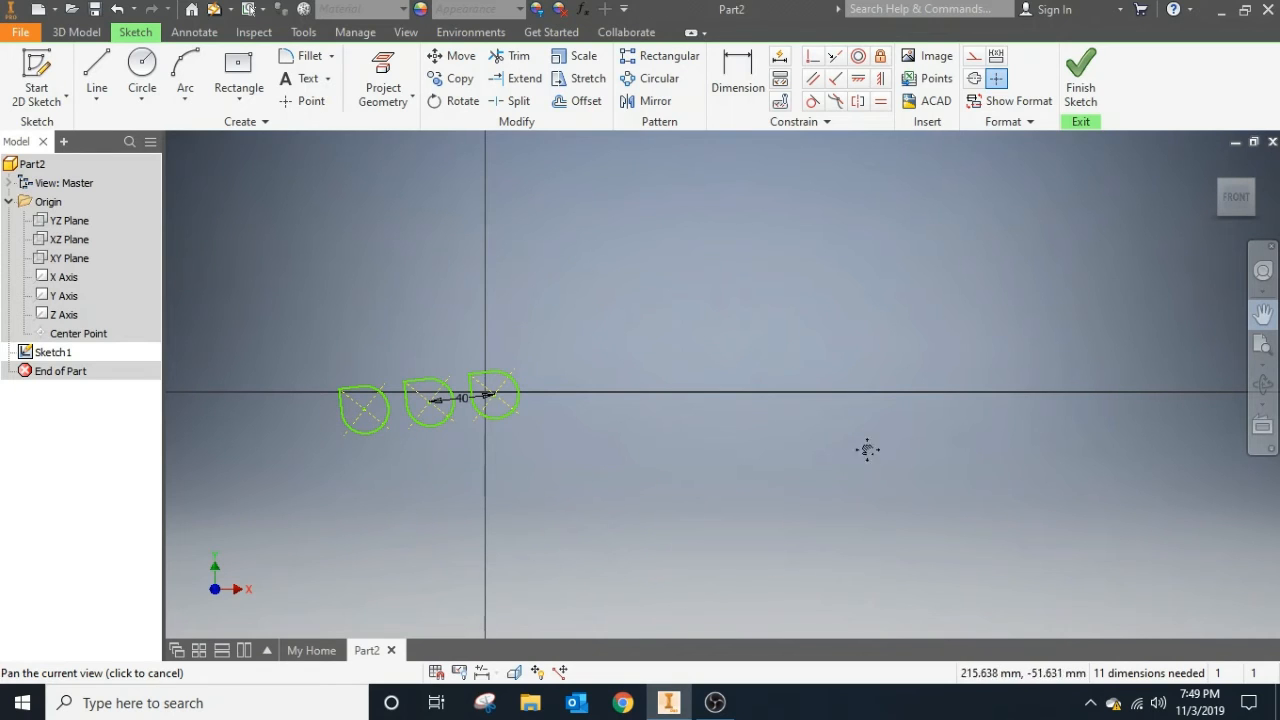
pyautogui.moveTo(430, 326); pyautogui.dragTo(437, 364)
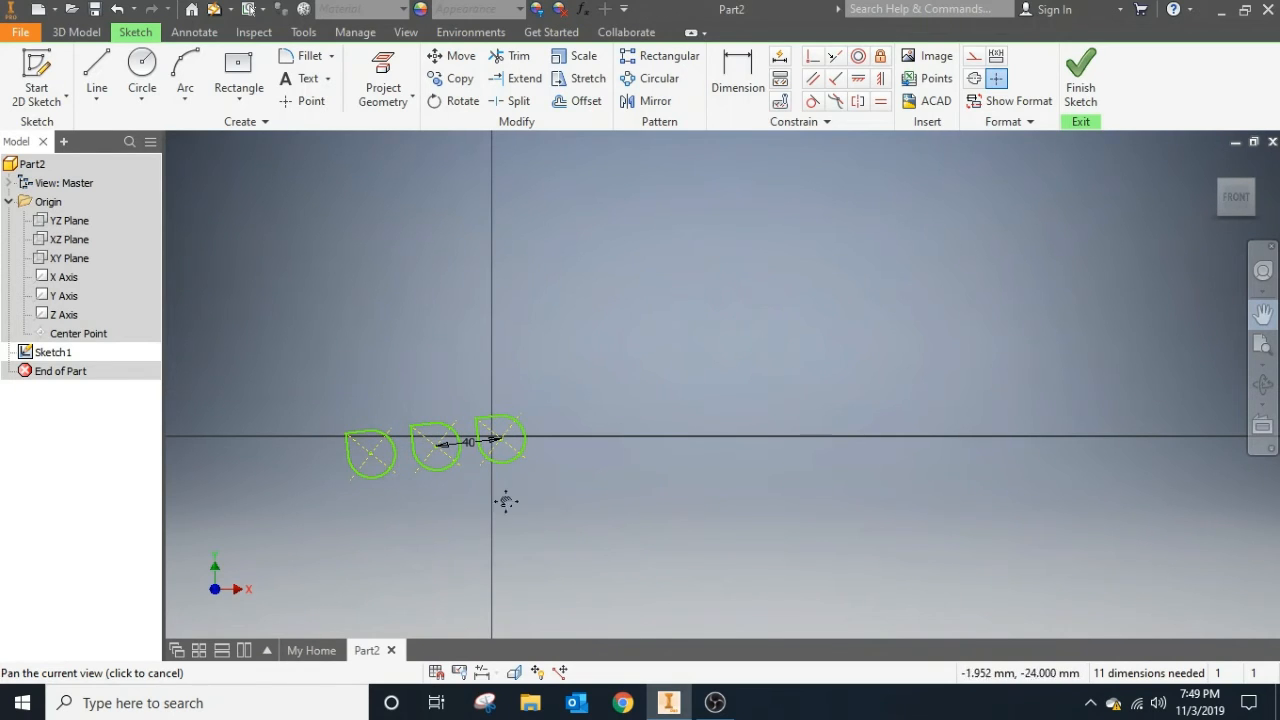
pyautogui.scroll(2, 397, 409)
pyautogui.scroll(-3, 397, 409)
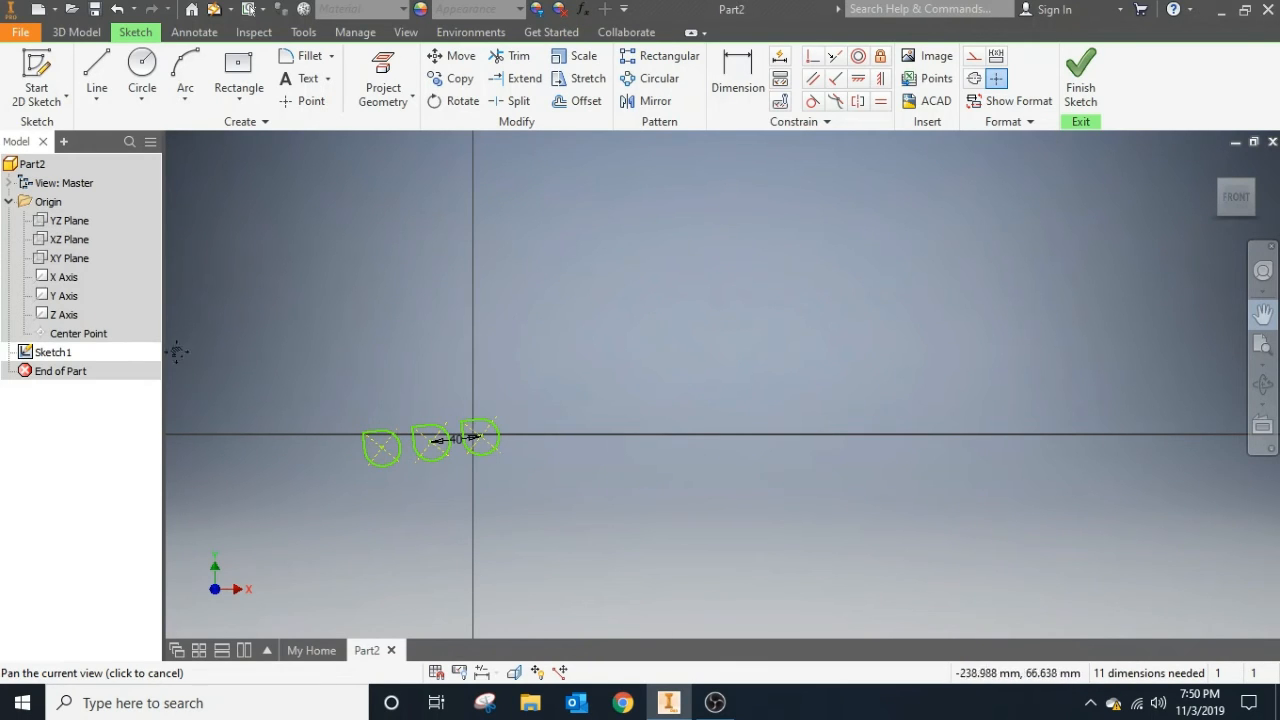
pyautogui.click(142, 68)
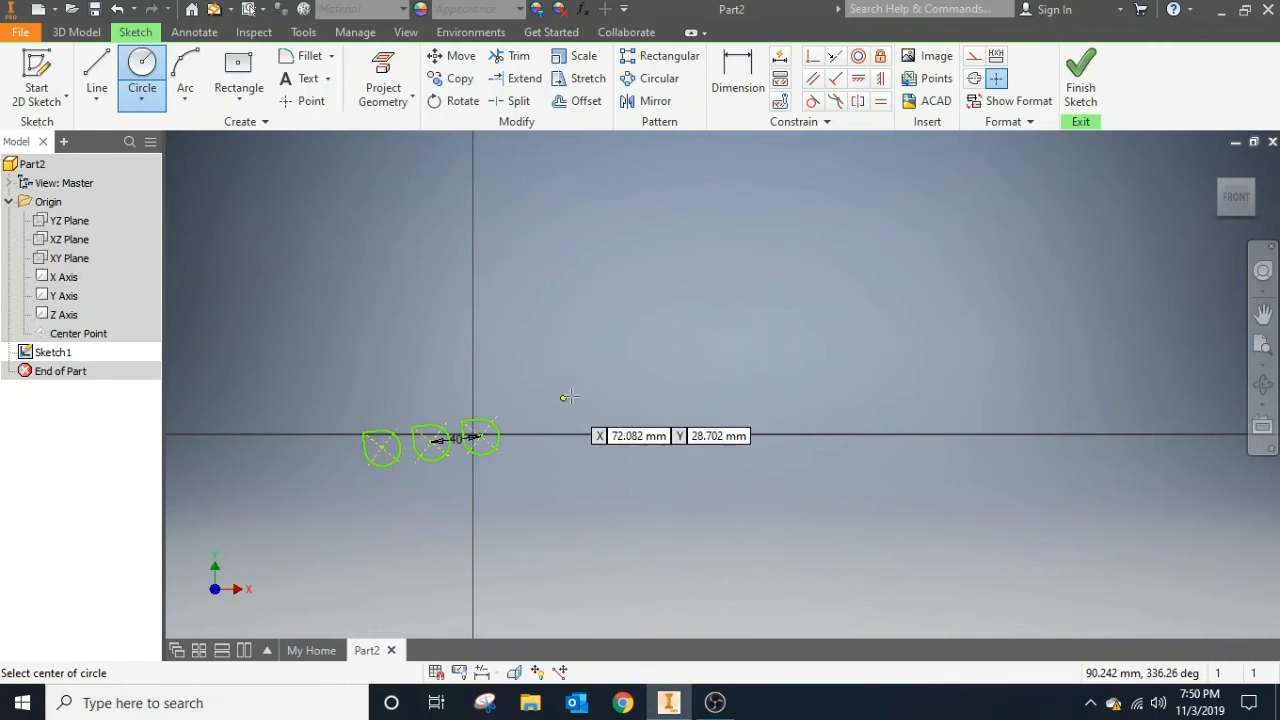
pyautogui.click(647, 410)
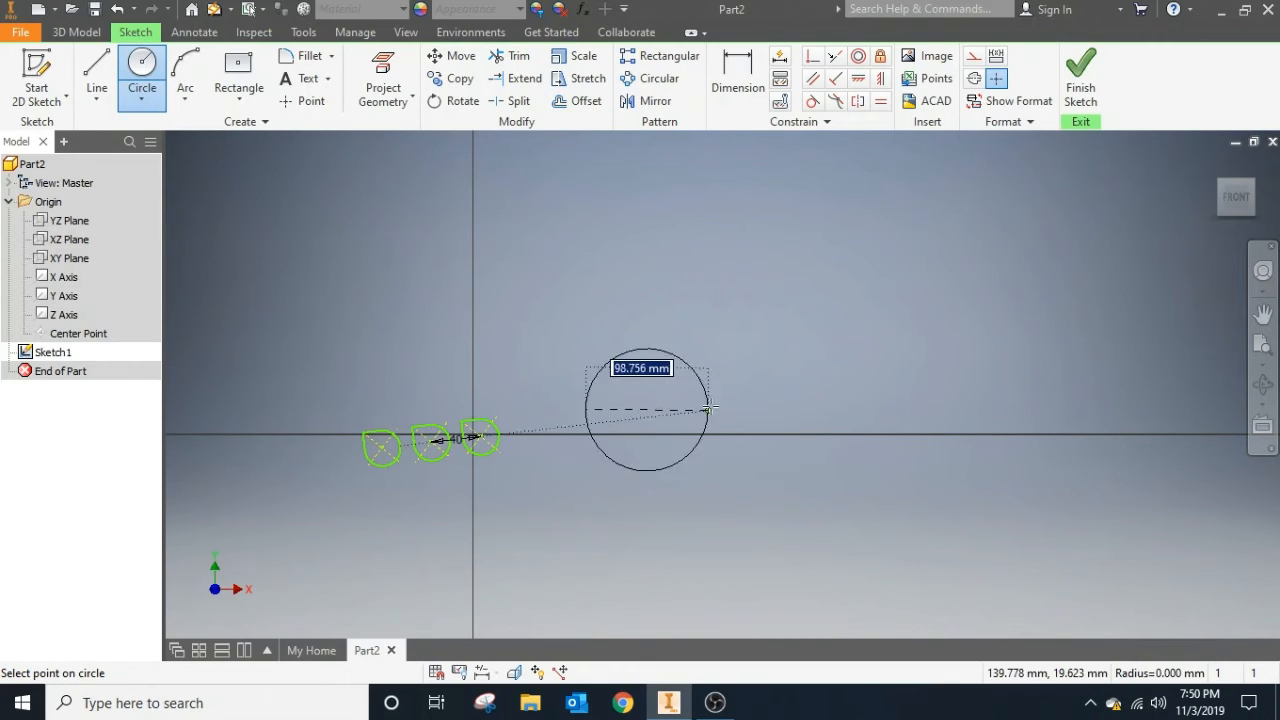
pyautogui.click(769, 408)
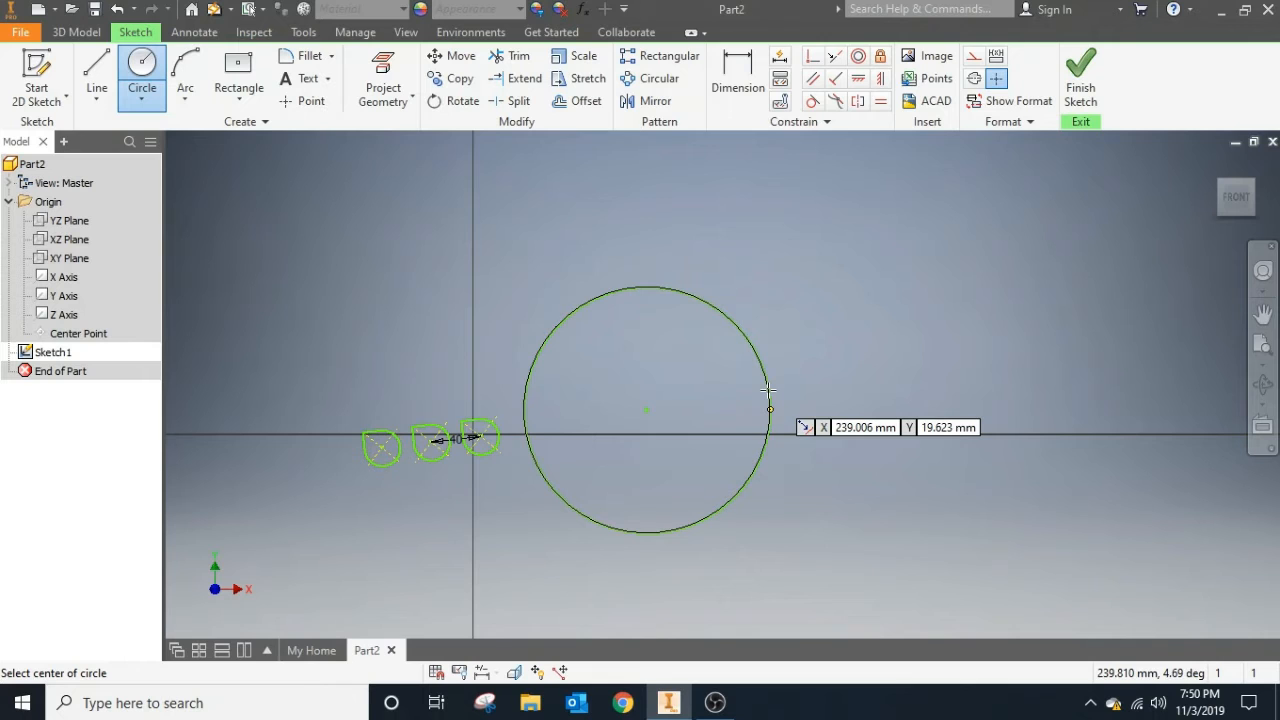
# Set up a circular pattern of the three teardrops with the large circle as the axis, trying out the reversed rotation direction.
pyautogui.click(660, 79)
pyautogui.moveTo(306, 401)
pyautogui.mouseDown()
pyautogui.moveTo(362, 466)
pyautogui.moveTo(507, 493)
pyautogui.mouseUp()
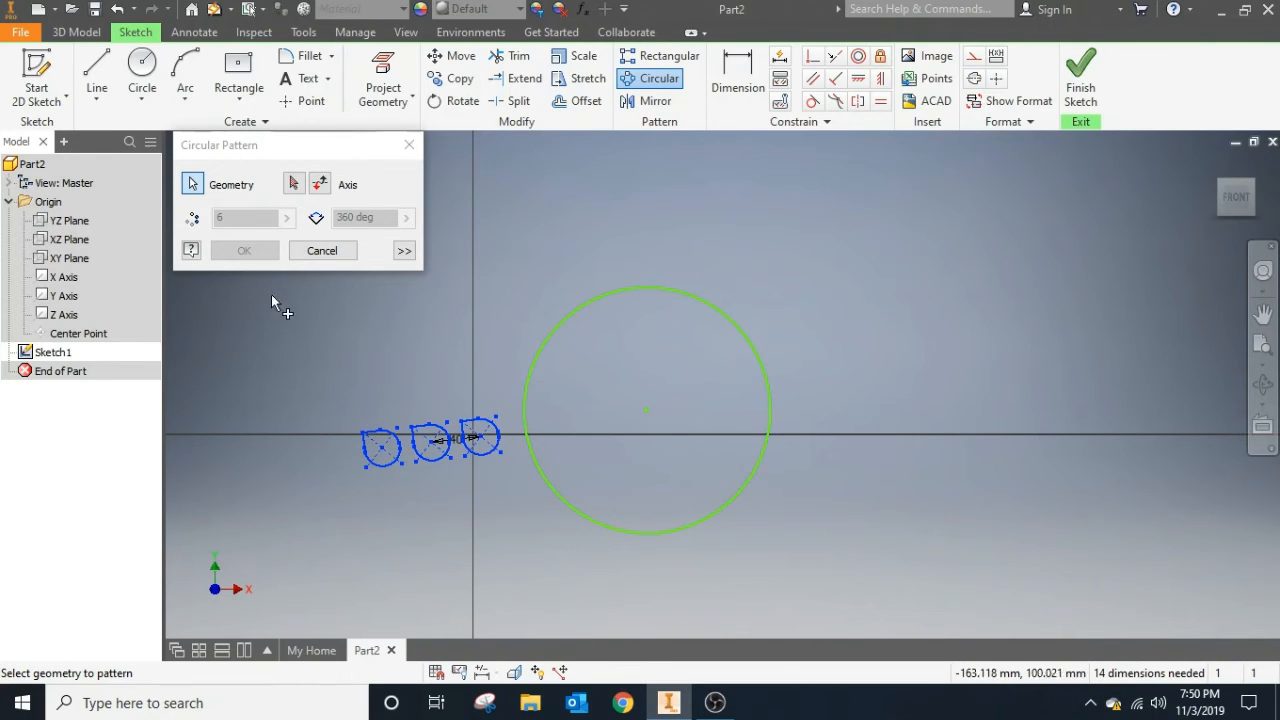
pyautogui.click(293, 183)
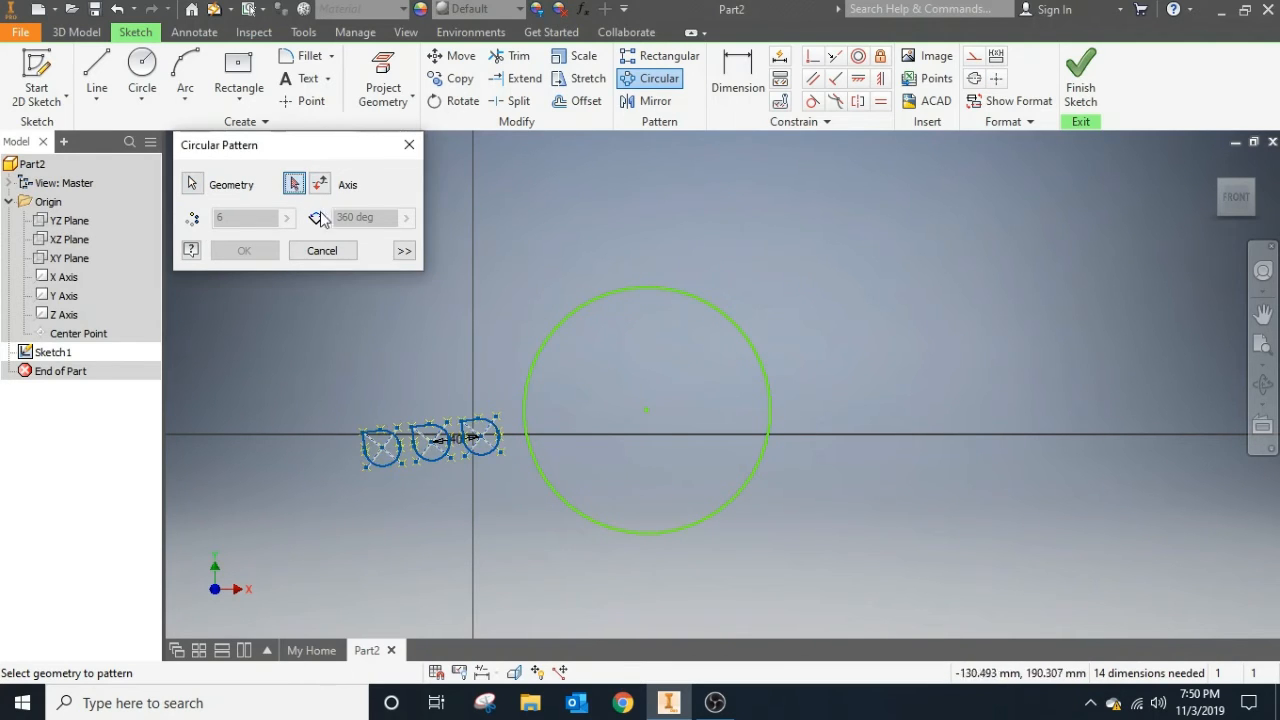
pyautogui.click(531, 376)
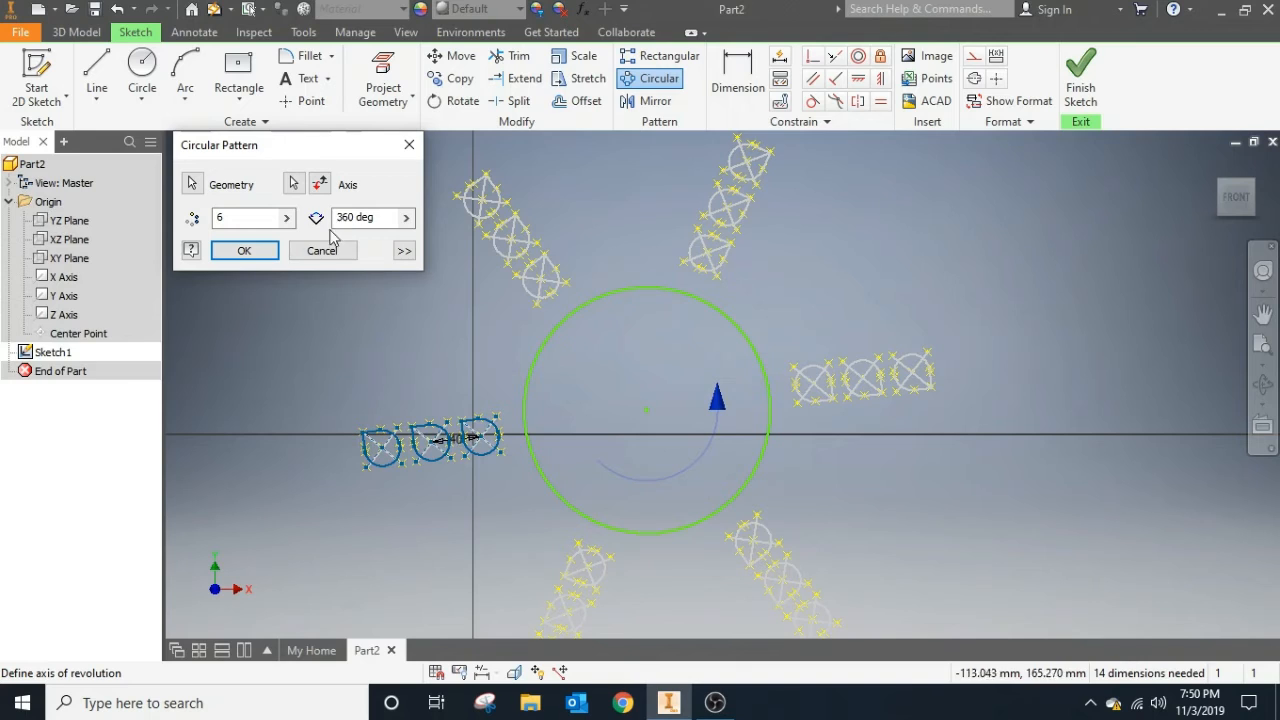
pyautogui.click(324, 192)
pyautogui.click(324, 192)
pyautogui.click(324, 192)
pyautogui.click(324, 192)
pyautogui.click(324, 192)
pyautogui.click(324, 192)
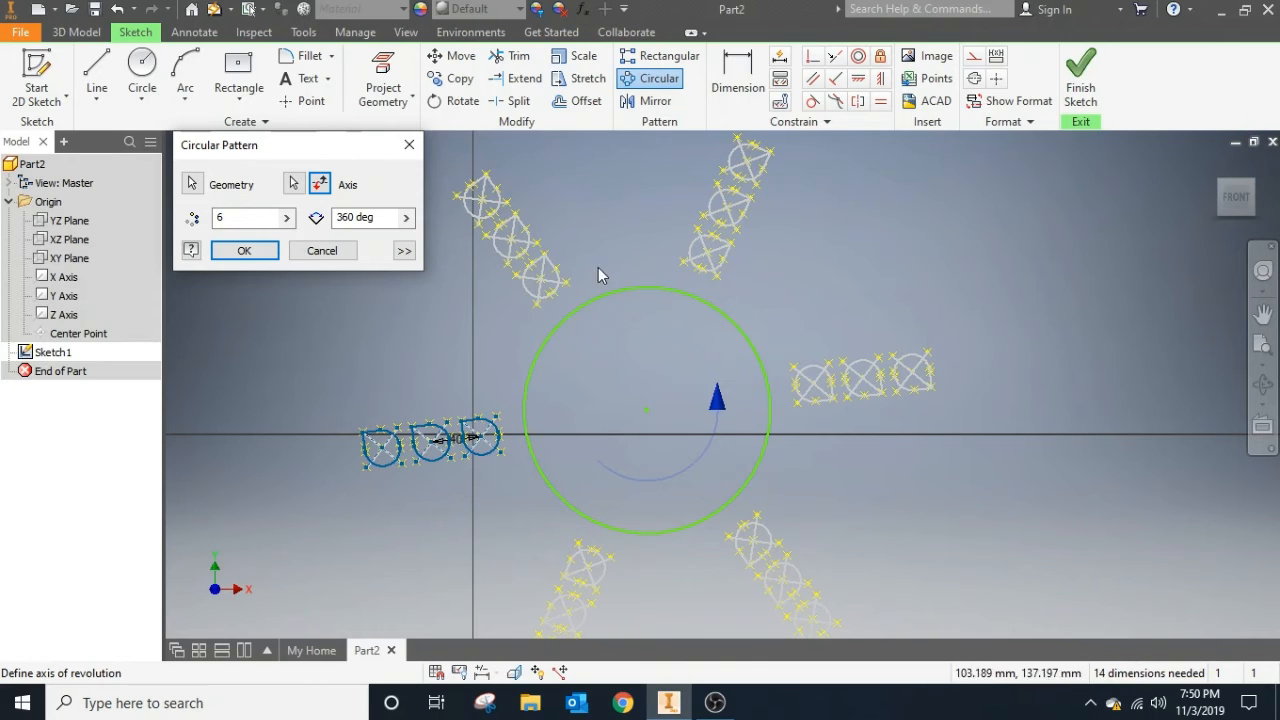
# Set the circular pattern to 5 instances over 360 degrees and create it.
pyautogui.doubleClick(257, 217)
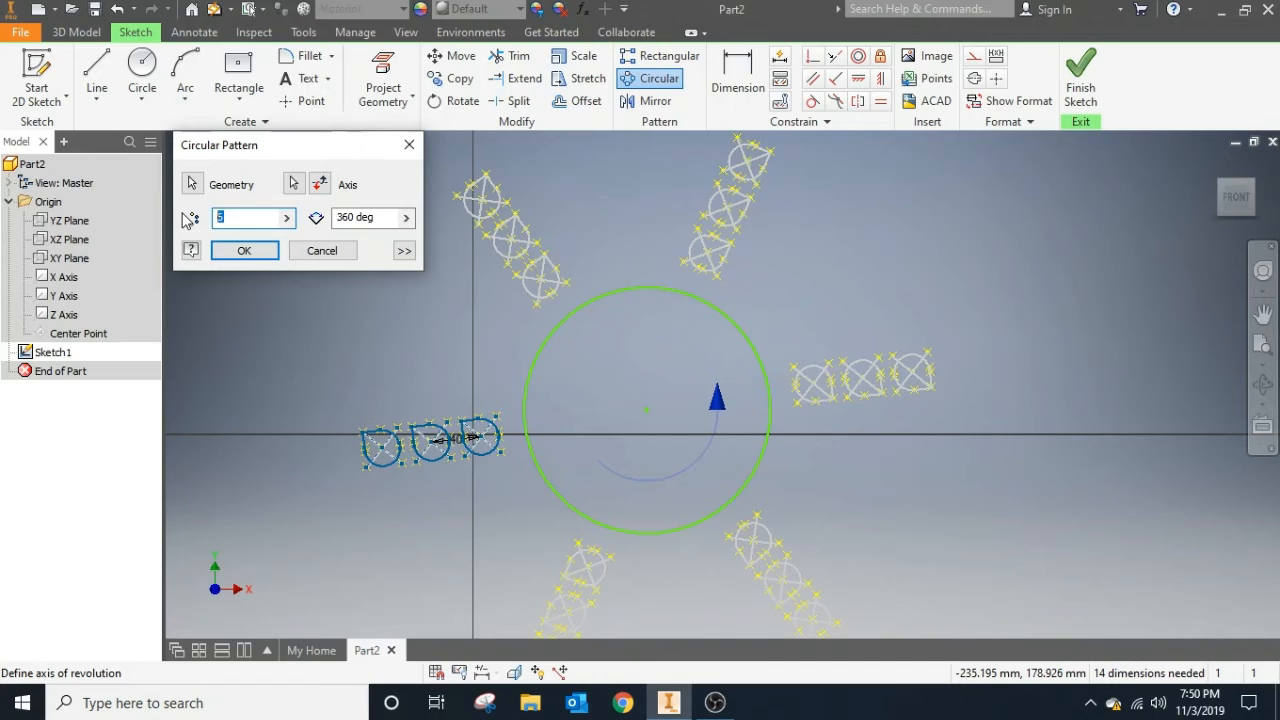
pyautogui.write('5')
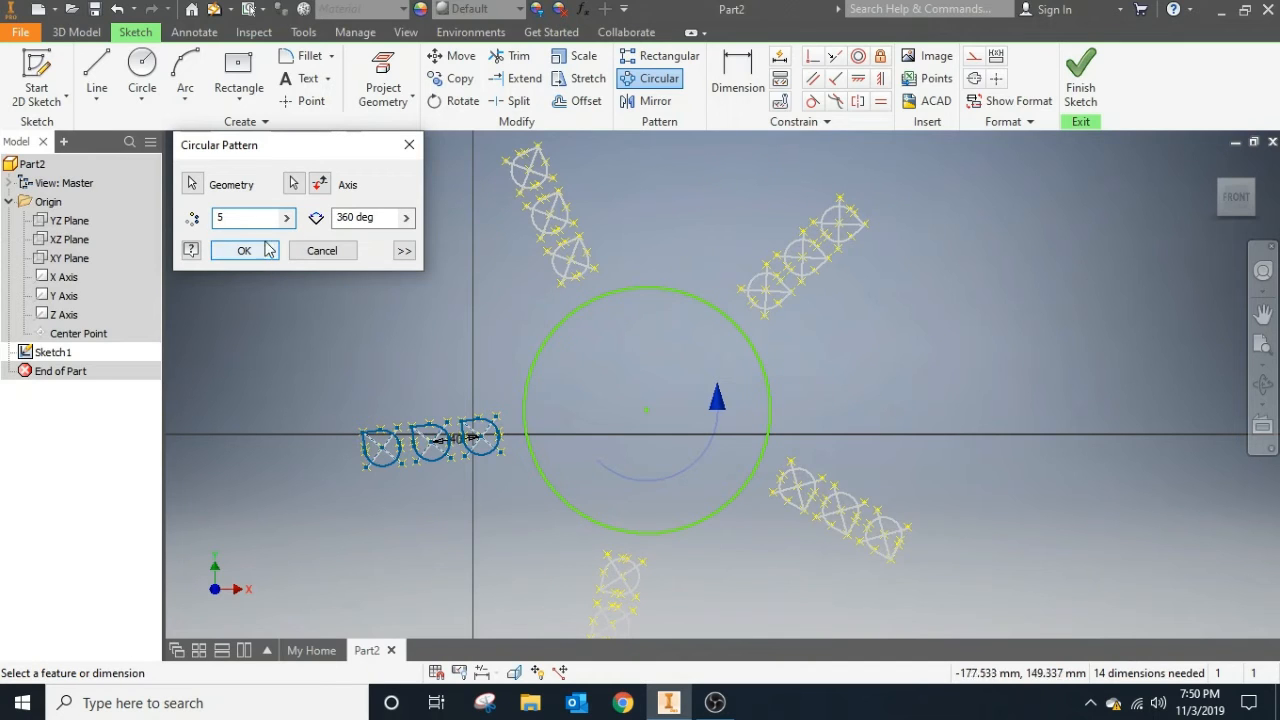
pyautogui.doubleClick(384, 217)
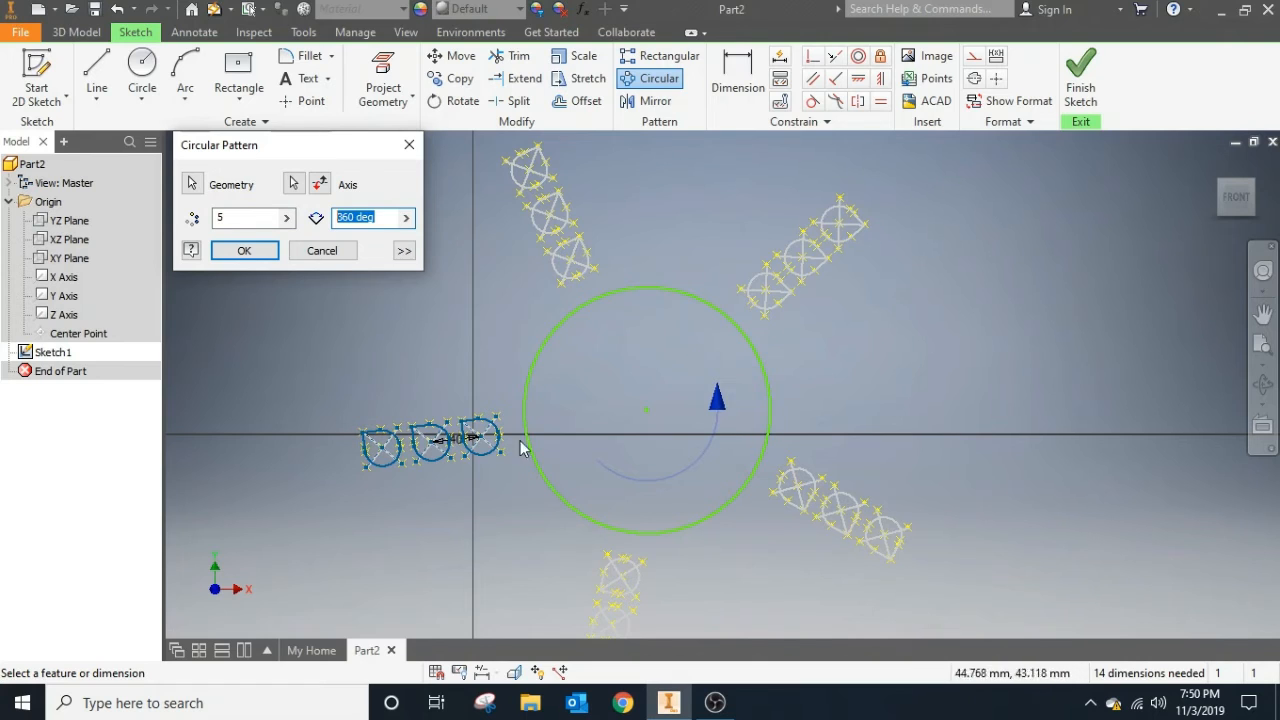
pyautogui.click(246, 249)
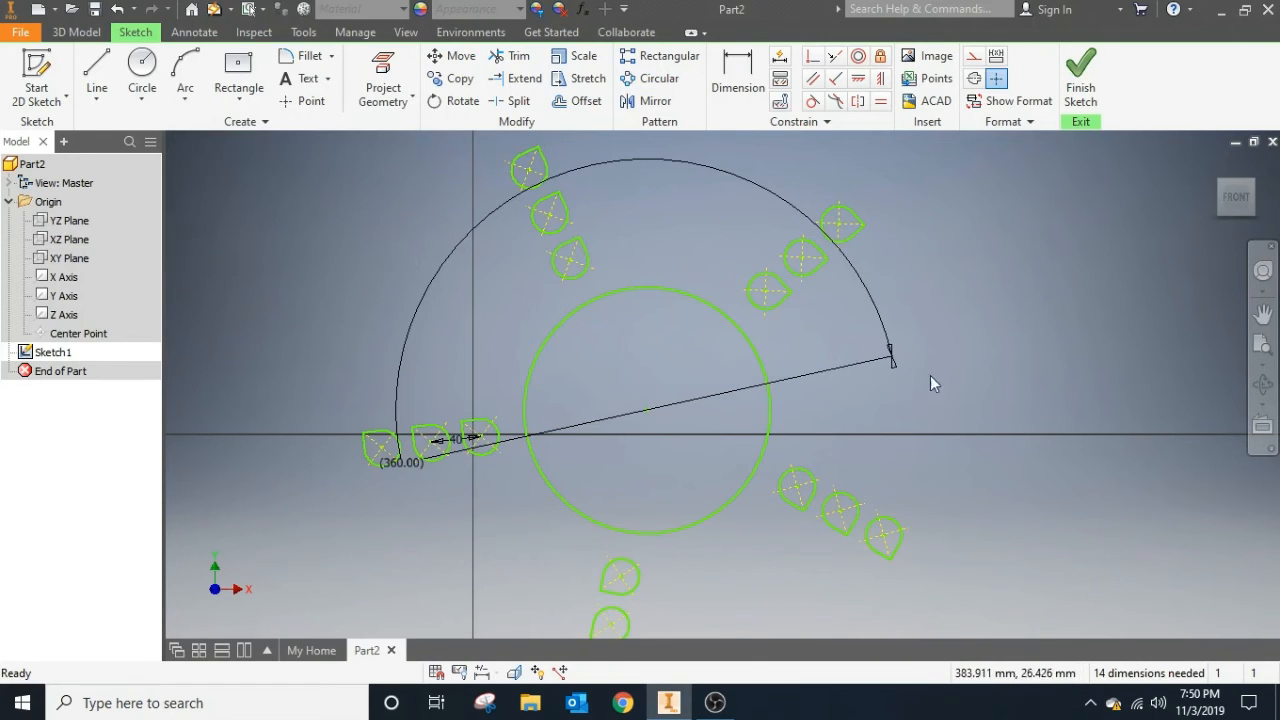
# Delete the large circle at the centre of the circular pattern and try to move its remaining centre point.
pyautogui.scroll(2, 920, 457)
pyautogui.scroll(-5, 860, 457)
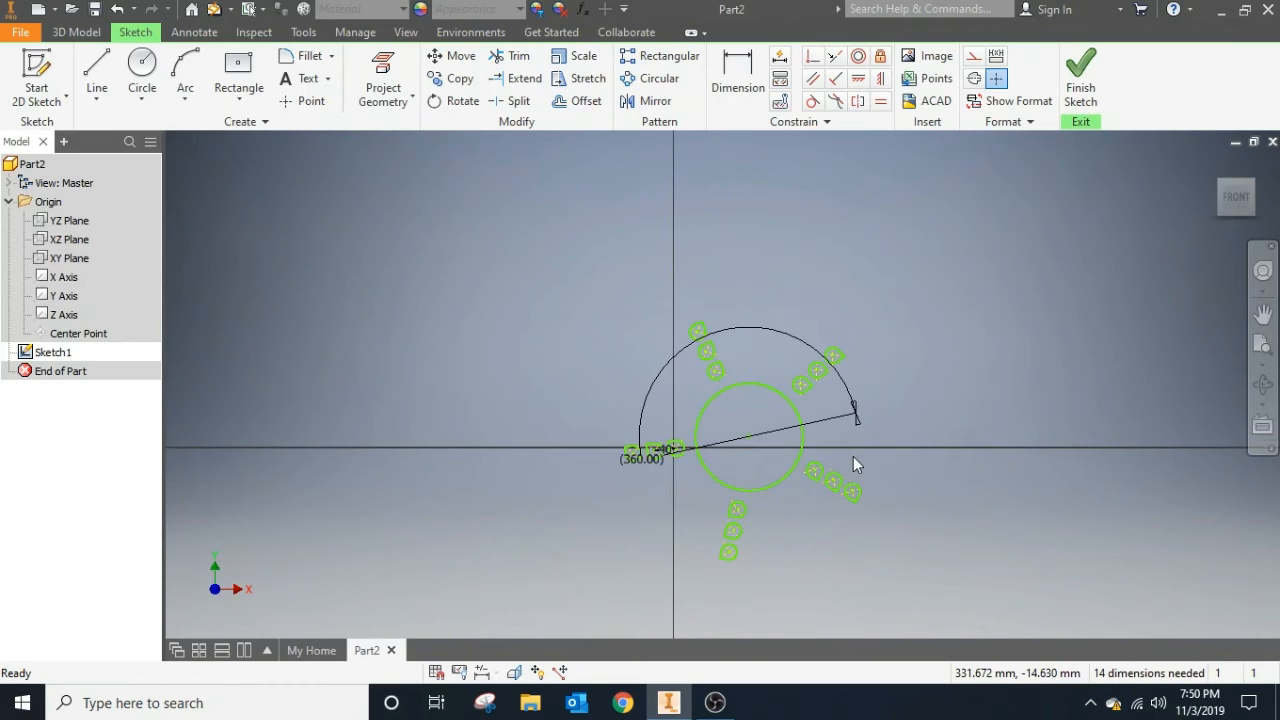
pyautogui.scroll(3, 853, 455)
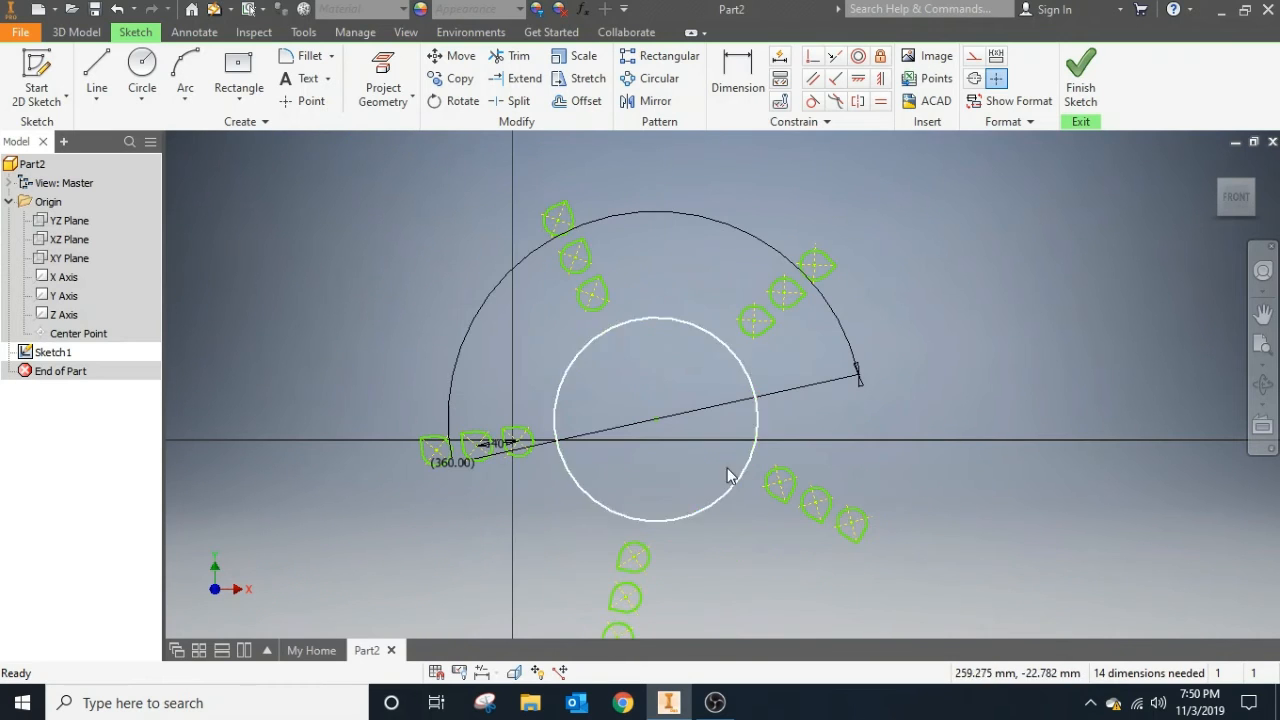
pyautogui.click(710, 517)
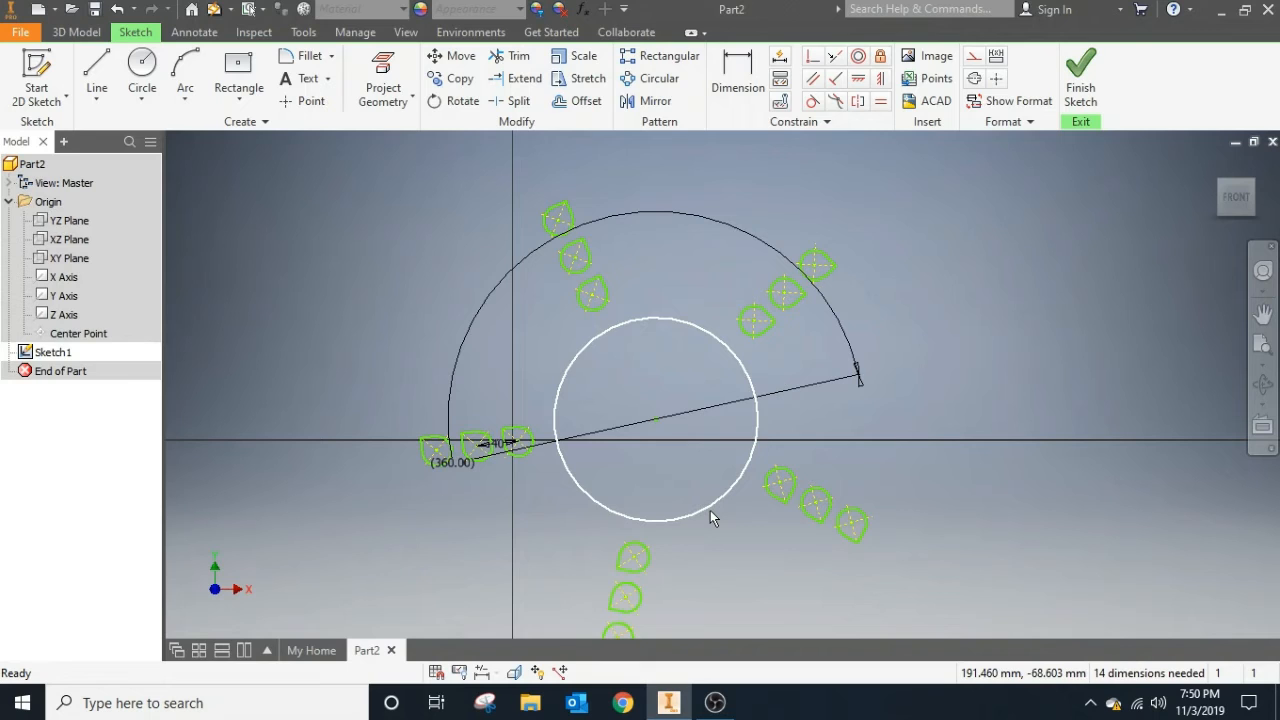
pyautogui.press('Delete')
pyautogui.moveTo(627, 400); pyautogui.dragTo(673, 443)
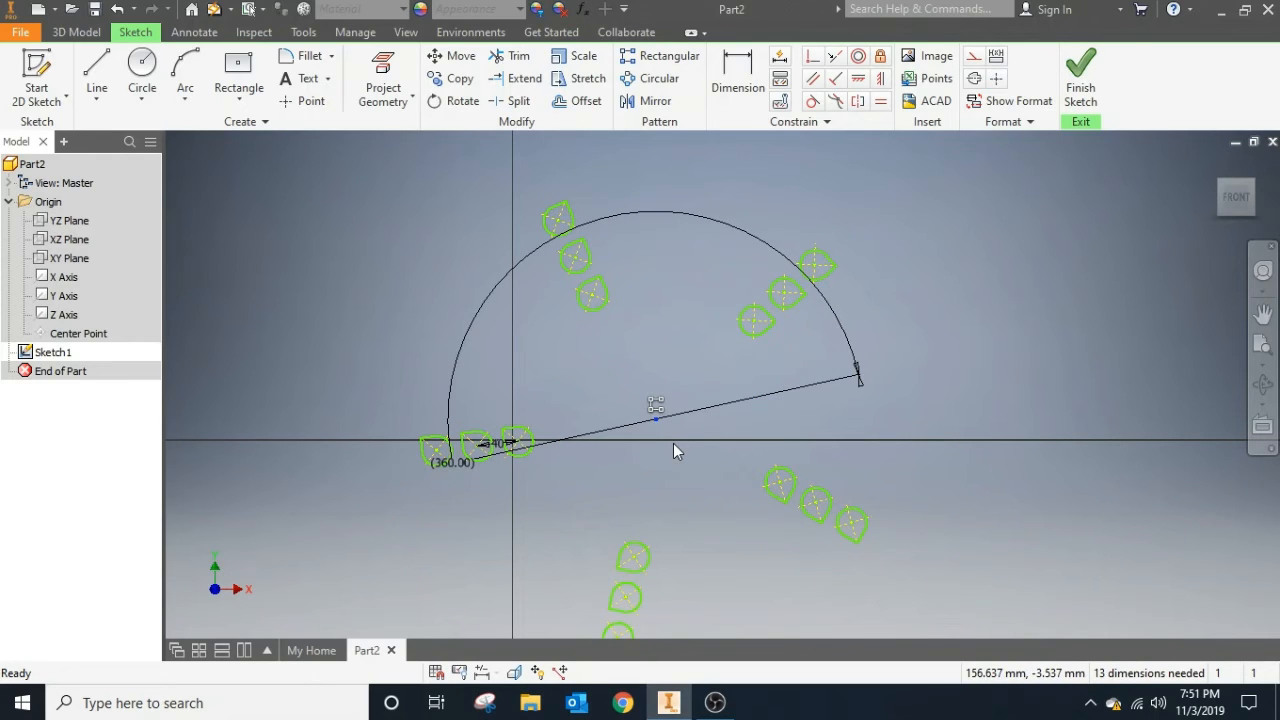
pyautogui.click(612, 346)
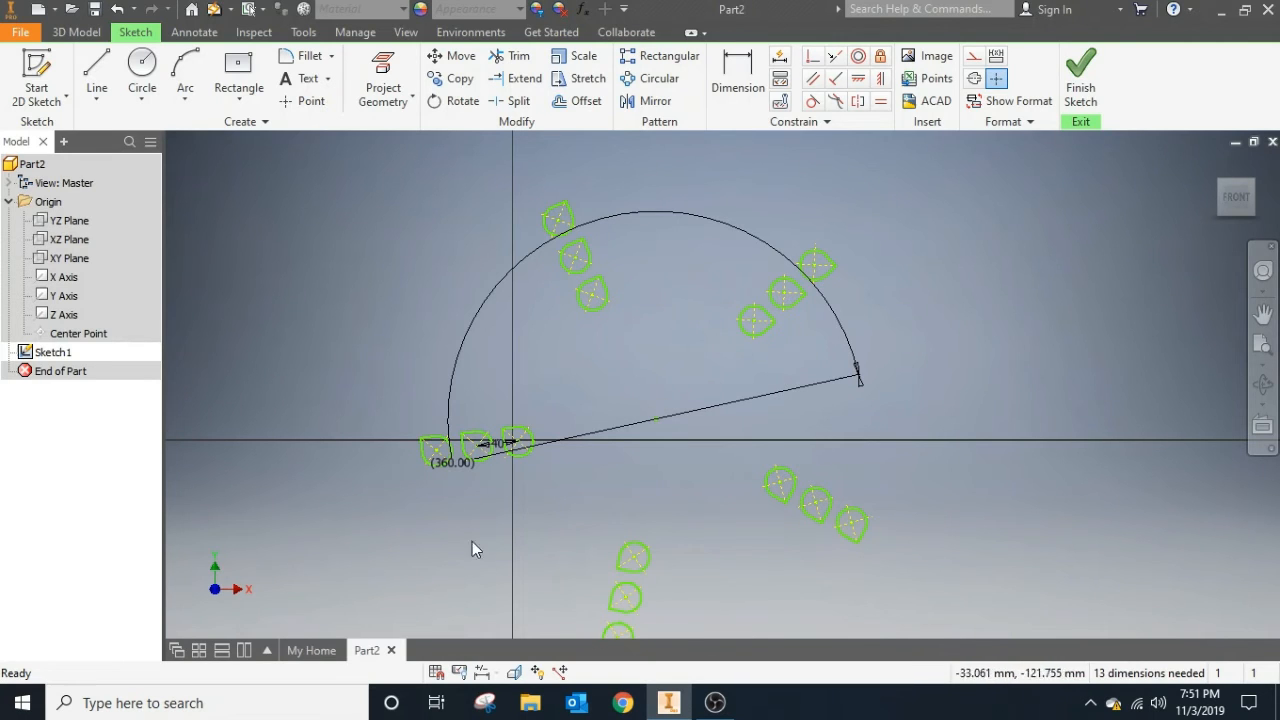
# Finish the sketch and turn the model back to the front view.
pyautogui.scroll(2, 682, 447)
pyautogui.scroll(-4, 586, 488)
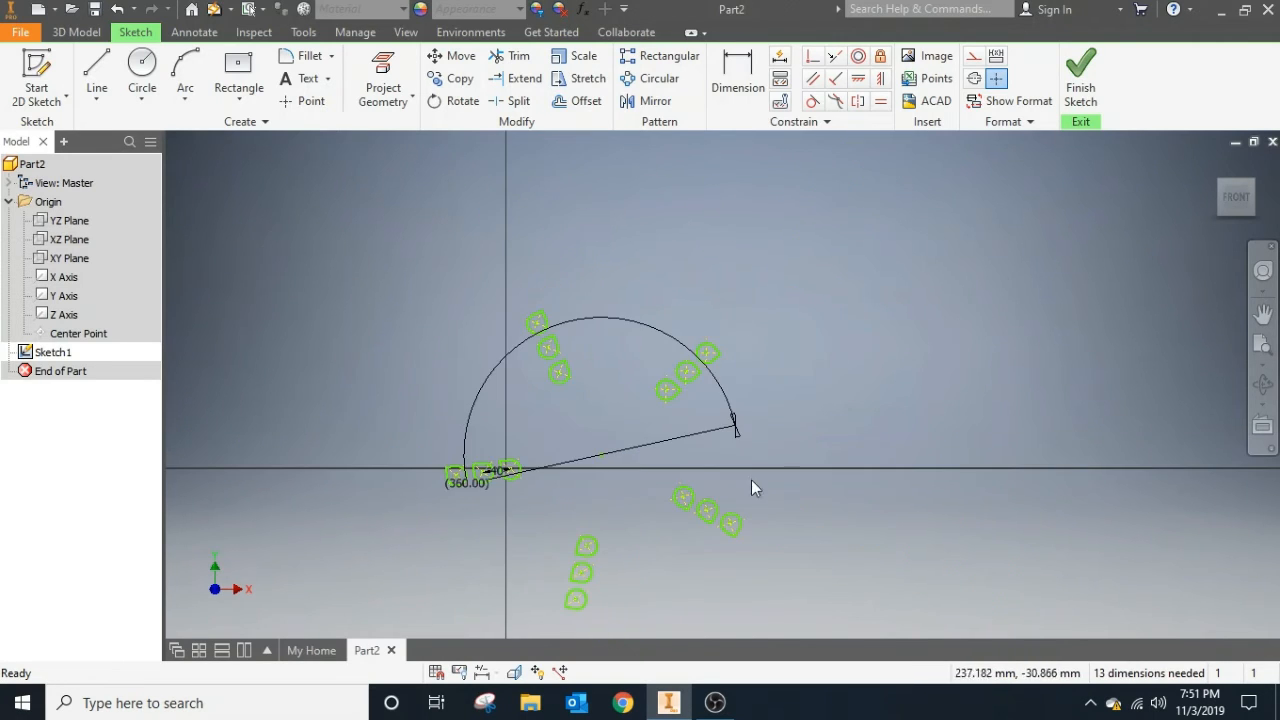
pyautogui.click(1263, 314)
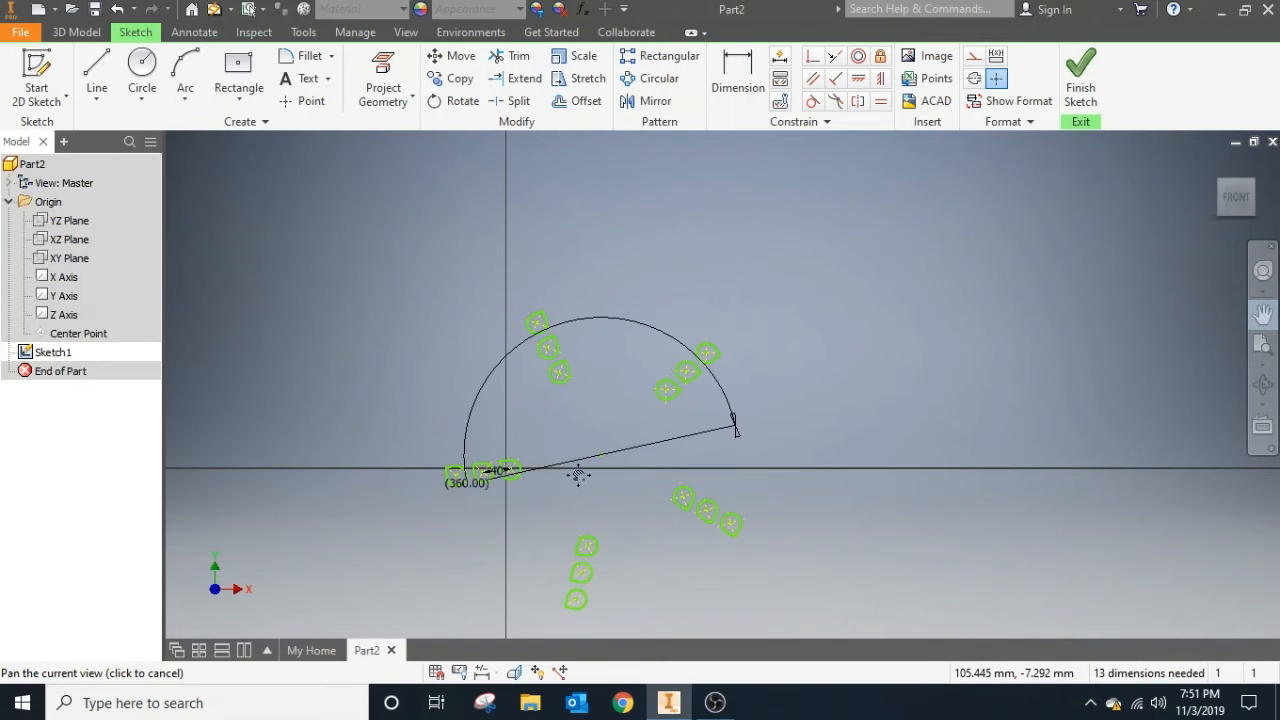
pyautogui.moveTo(578, 475); pyautogui.dragTo(629, 377, button='middle')
pyautogui.scroll(-2, 634, 383)
pyautogui.scroll(2, 630, 388)
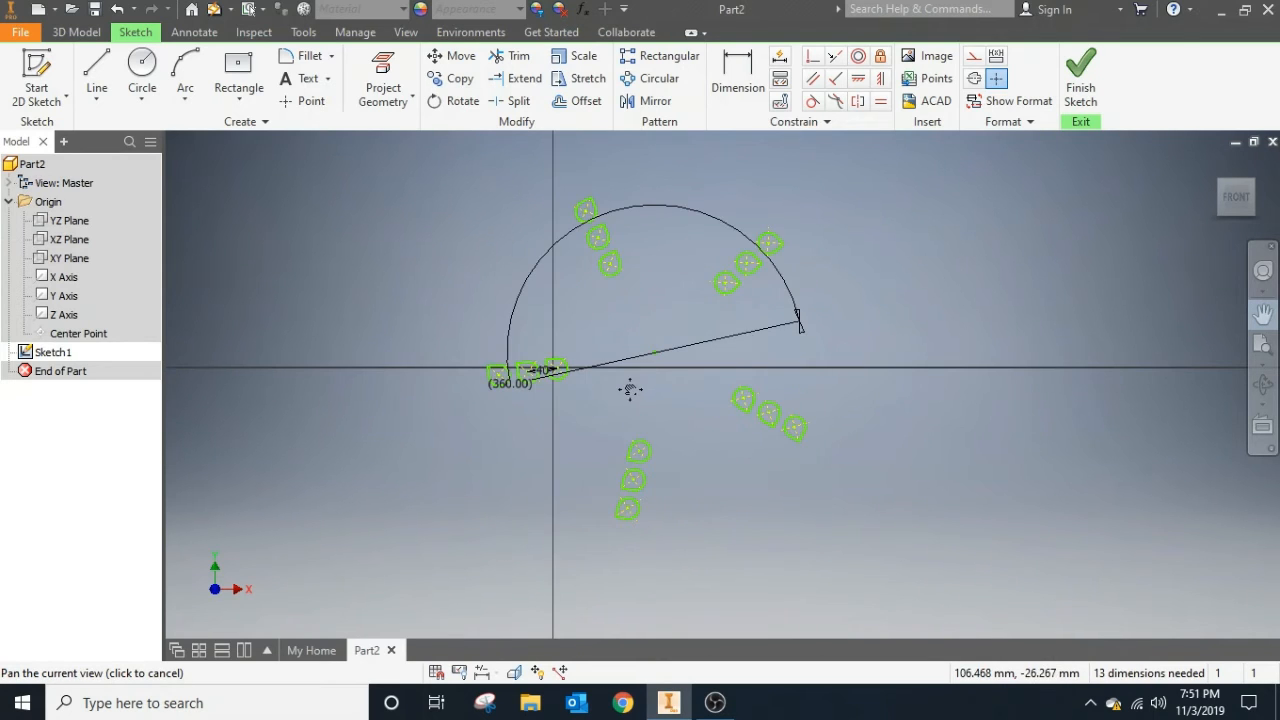
pyautogui.scroll(2, 652, 438)
pyautogui.moveTo(649, 443); pyautogui.dragTo(644, 482)
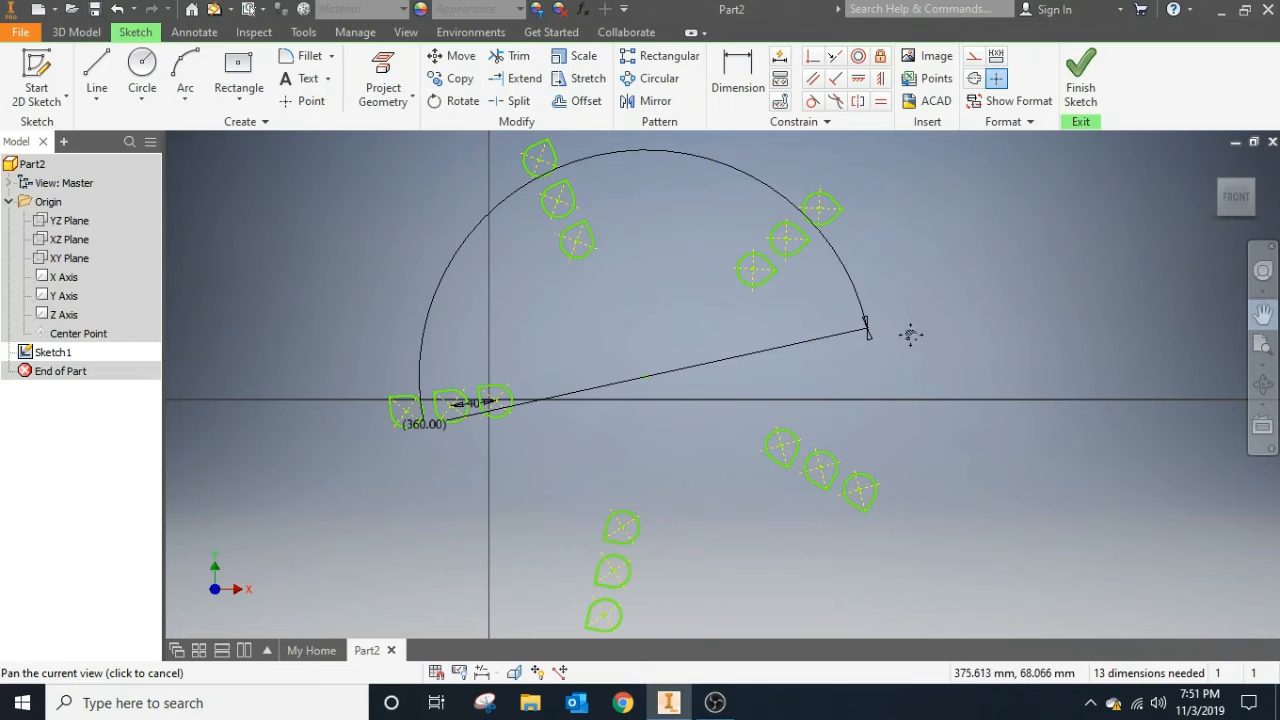
pyautogui.press('Escape')
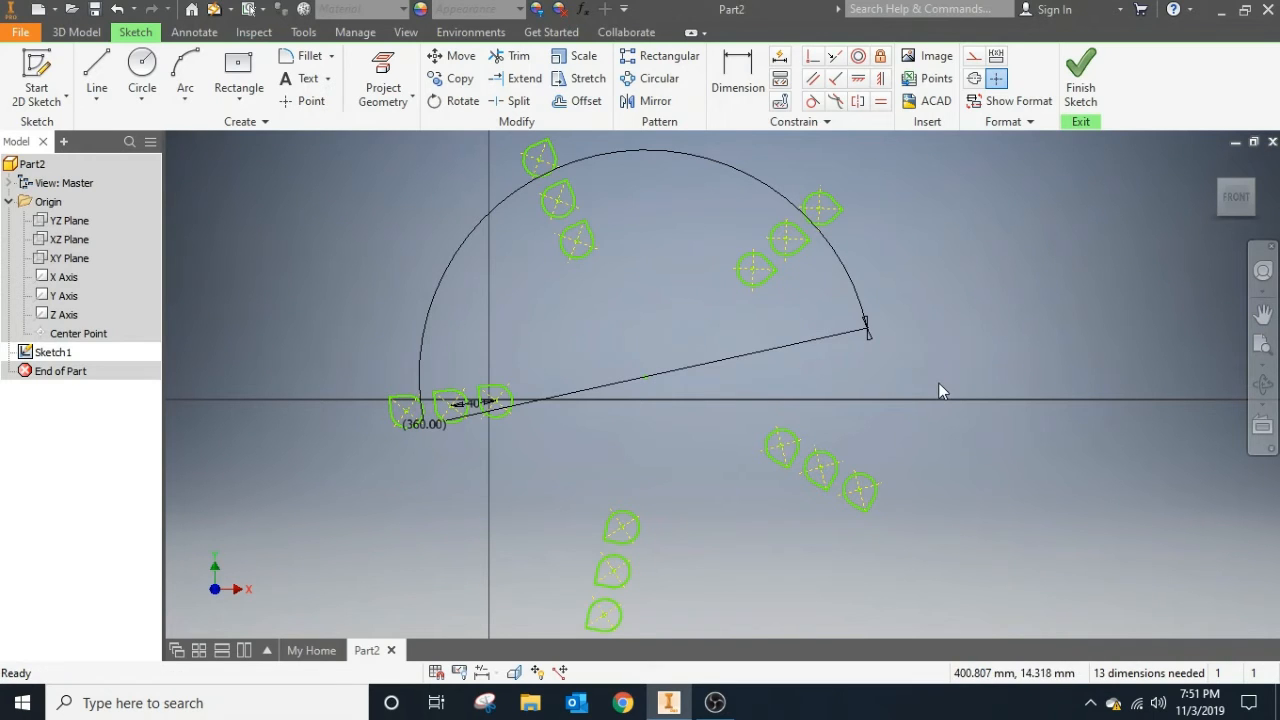
pyautogui.click(1080, 80)
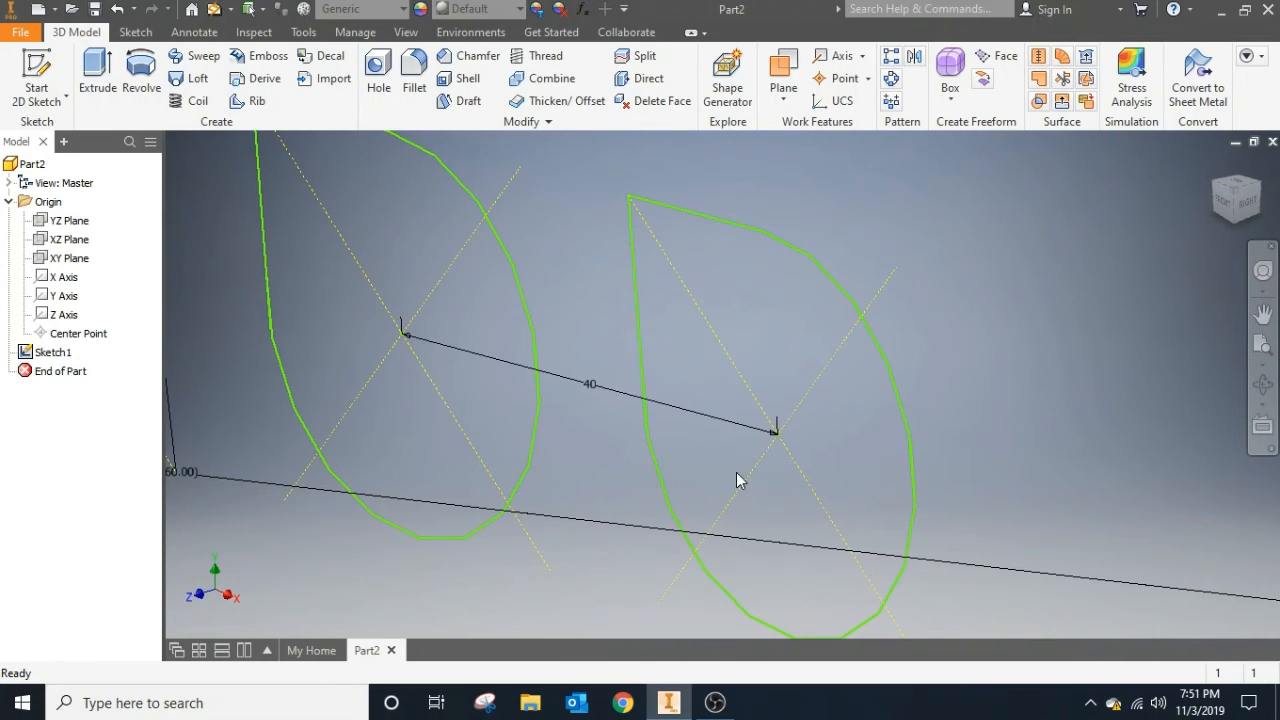
pyautogui.click(1227, 206)
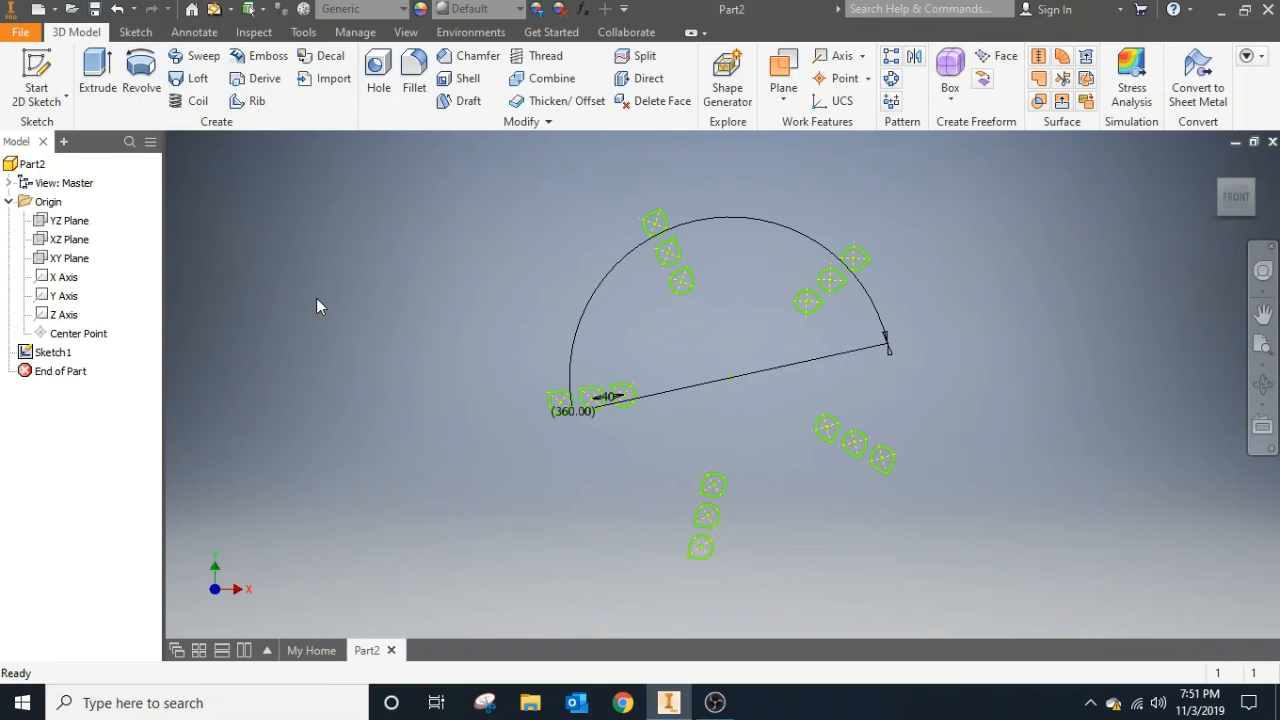
# Start an extrusion with the three teardrops of the original row as its profiles.
pyautogui.click(96, 76)
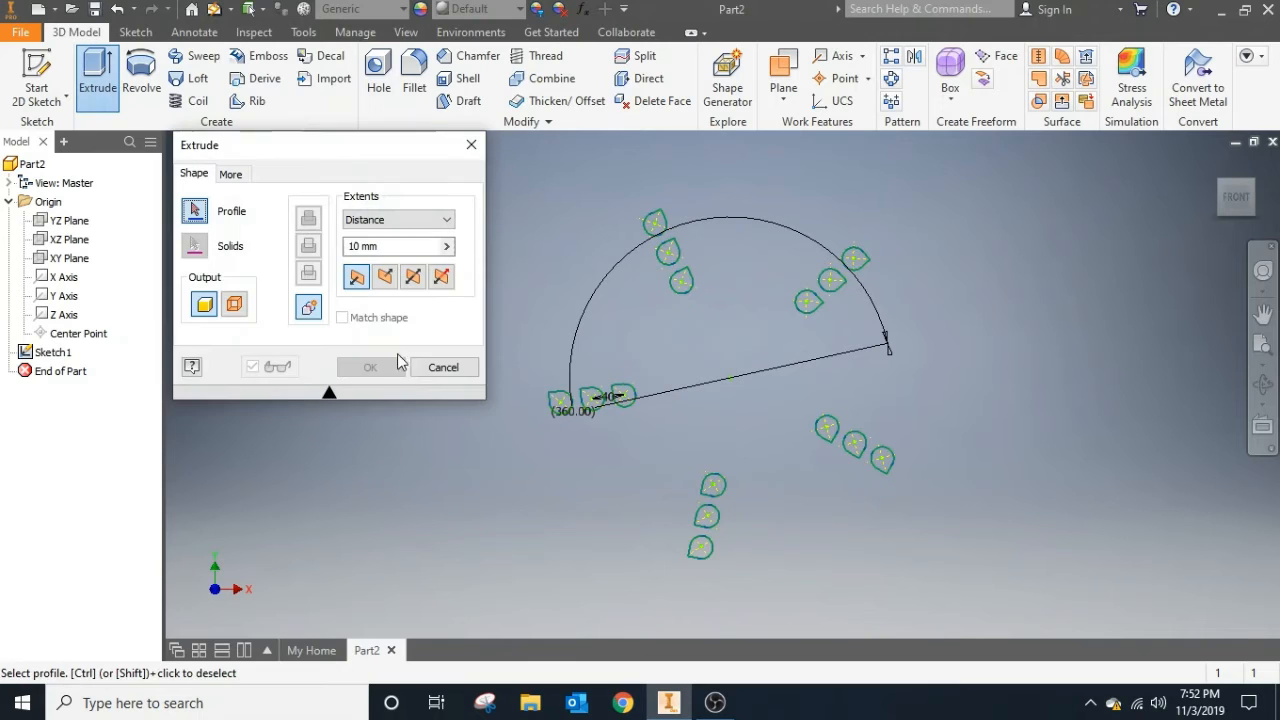
pyautogui.click(560, 404)
pyautogui.scroll(5, 560, 405)
pyautogui.scroll(-10, 560, 405)
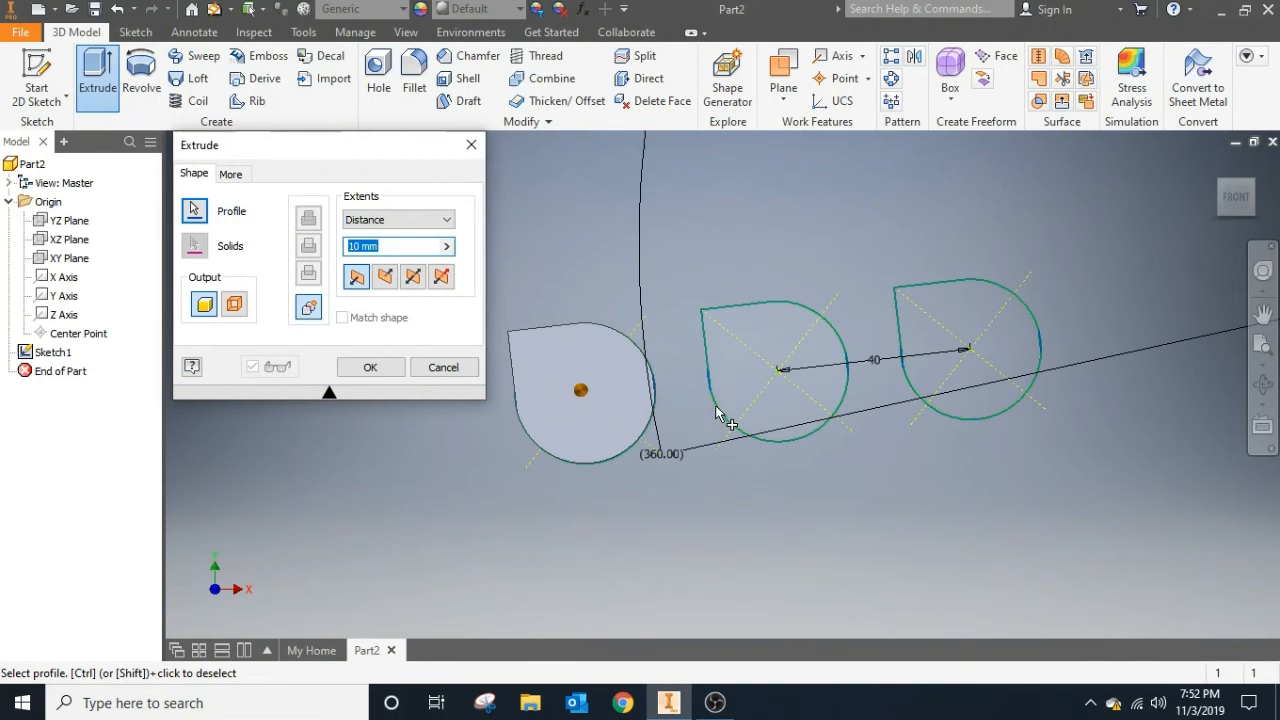
pyautogui.click(737, 403)
pyautogui.click(943, 371)
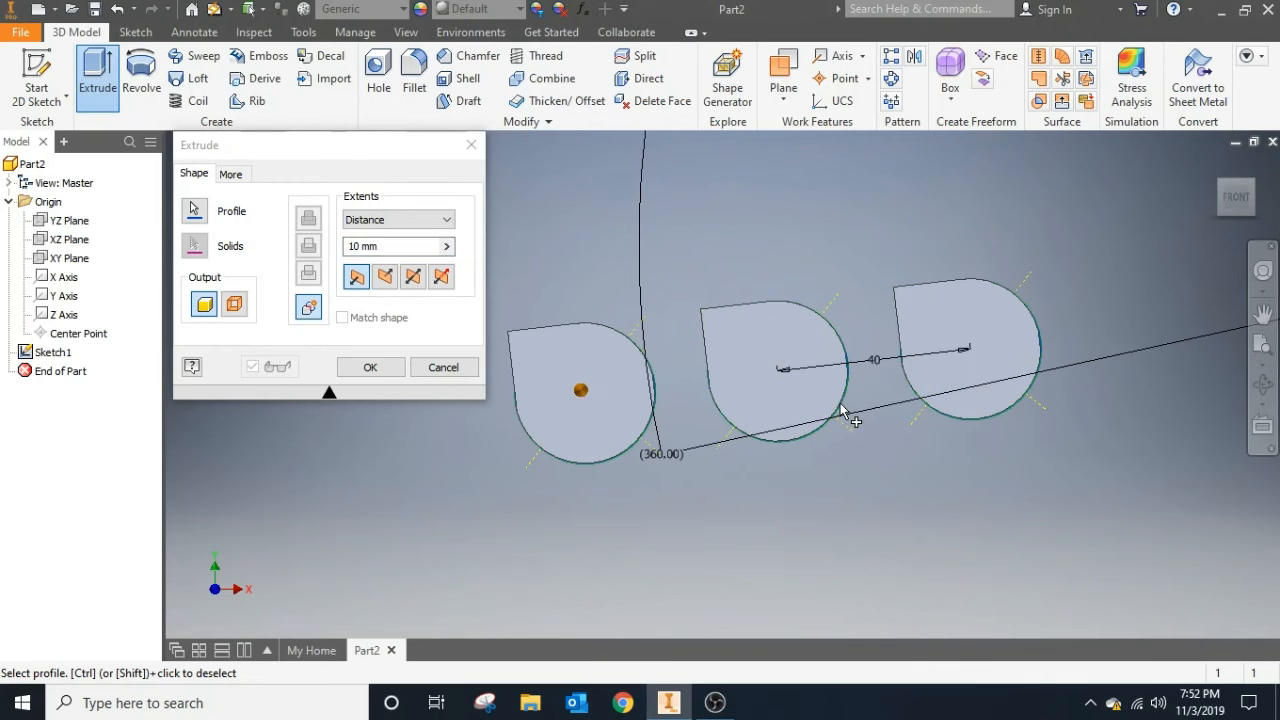
# Add the twelve teardrops of the other four rows to the extrusion profiles.
pyautogui.scroll(3, 843, 410)
pyautogui.click(978, 505)
pyautogui.click(976, 545)
pyautogui.click(966, 586)
pyautogui.click(1123, 436)
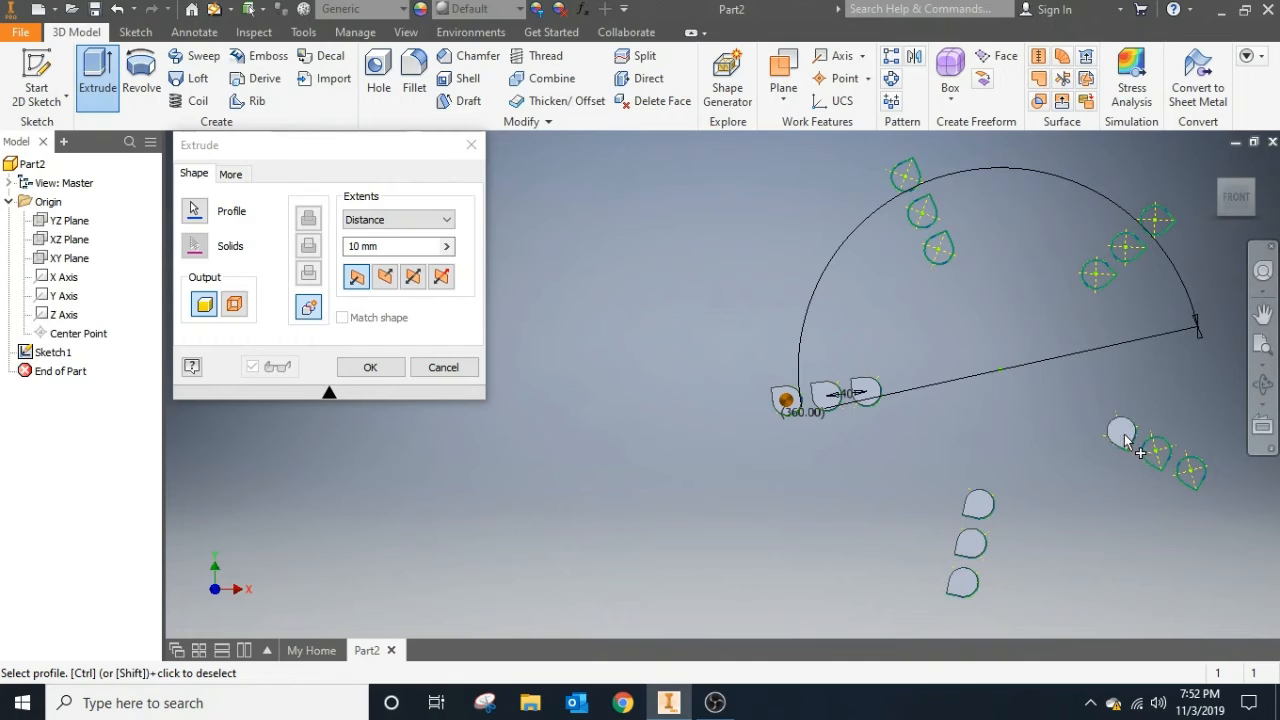
pyautogui.click(1157, 450)
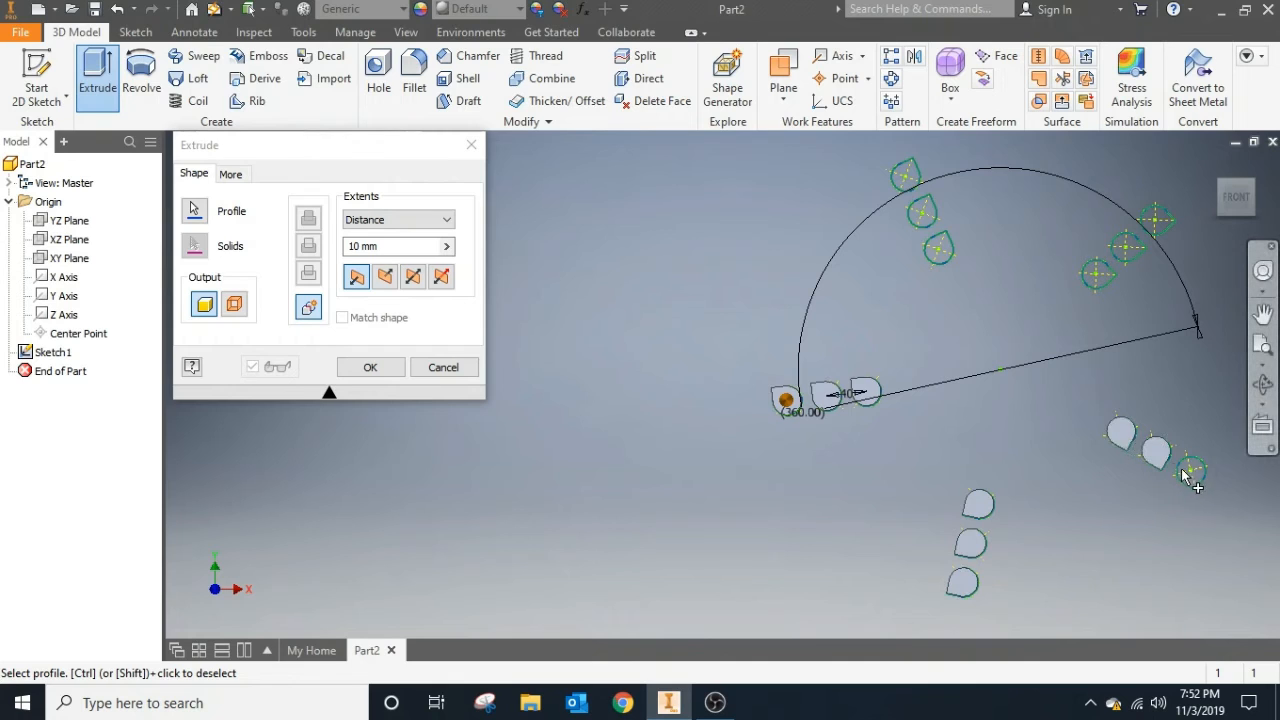
pyautogui.keyDown('ctrl'); pyautogui.click(1096, 274); pyautogui.keyUp('ctrl')
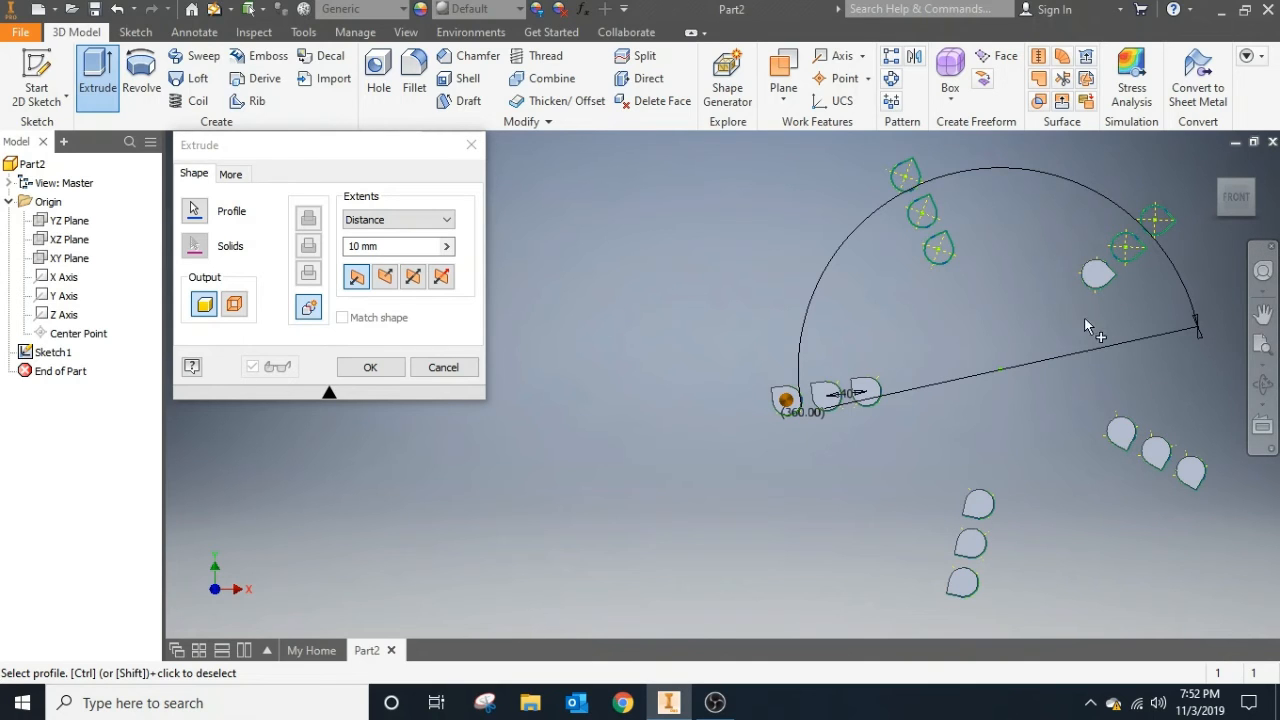
pyautogui.keyDown('ctrl'); pyautogui.click(1157, 218); pyautogui.keyUp('ctrl')
pyautogui.keyDown('ctrl'); pyautogui.click(1127, 247); pyautogui.keyUp('ctrl')
pyautogui.keyDown('ctrl'); pyautogui.click(940, 249); pyautogui.keyUp('ctrl')
pyautogui.keyDown('ctrl'); pyautogui.click(924, 215); pyautogui.keyUp('ctrl')
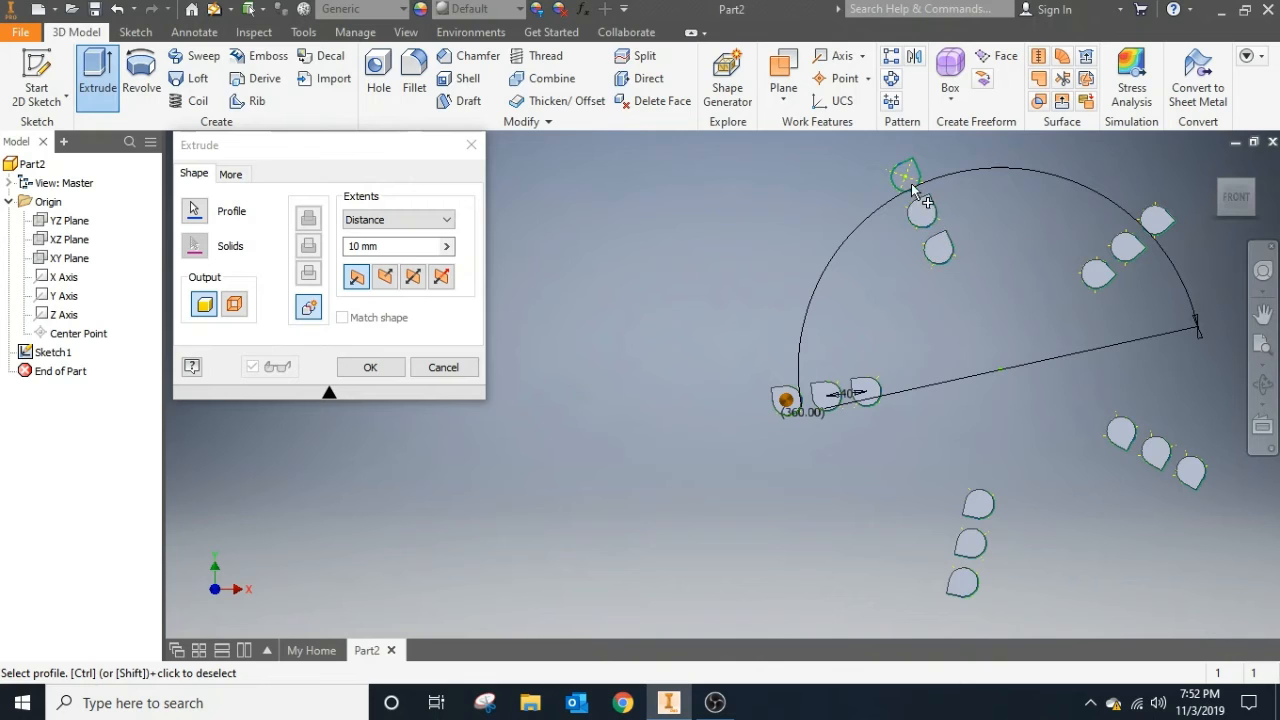
pyautogui.keyDown('ctrl'); pyautogui.click(906, 176); pyautogui.keyUp('ctrl')
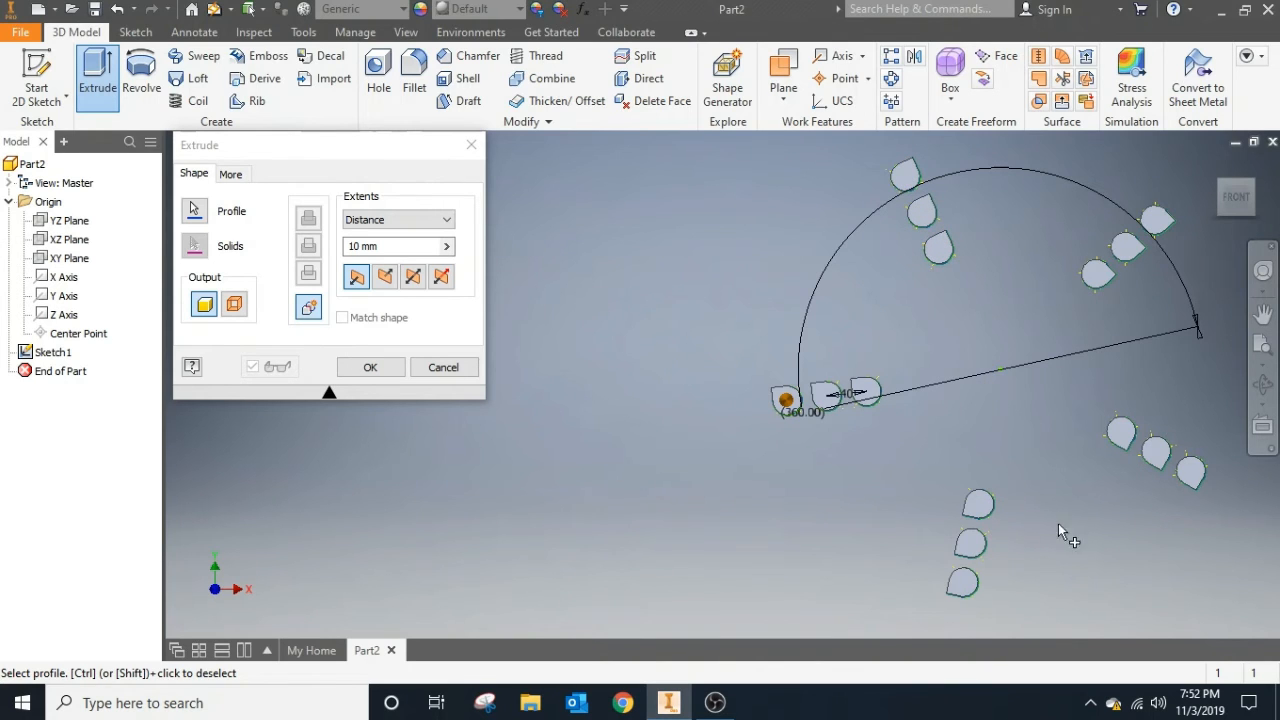
# Set the extrusion distance to 20 mm while viewing the preview from the bottom.
pyautogui.click(1233, 229)
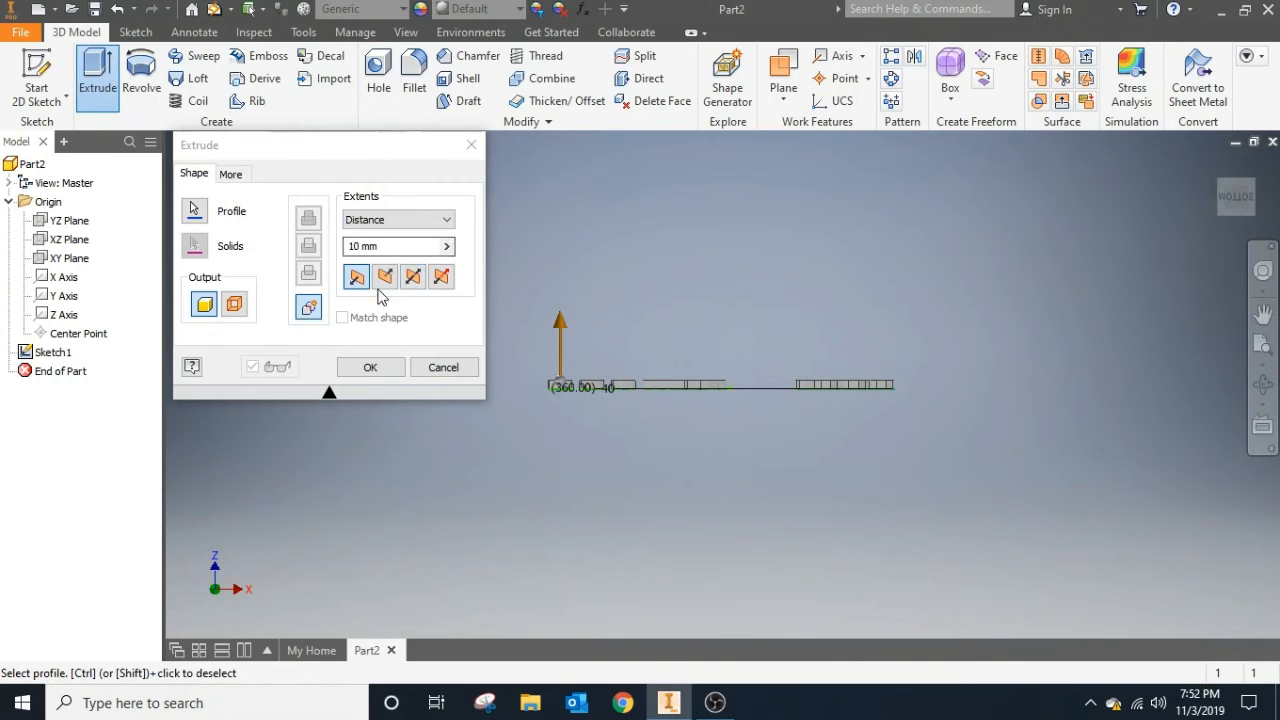
pyautogui.moveTo(386, 245); pyautogui.dragTo(304, 265)
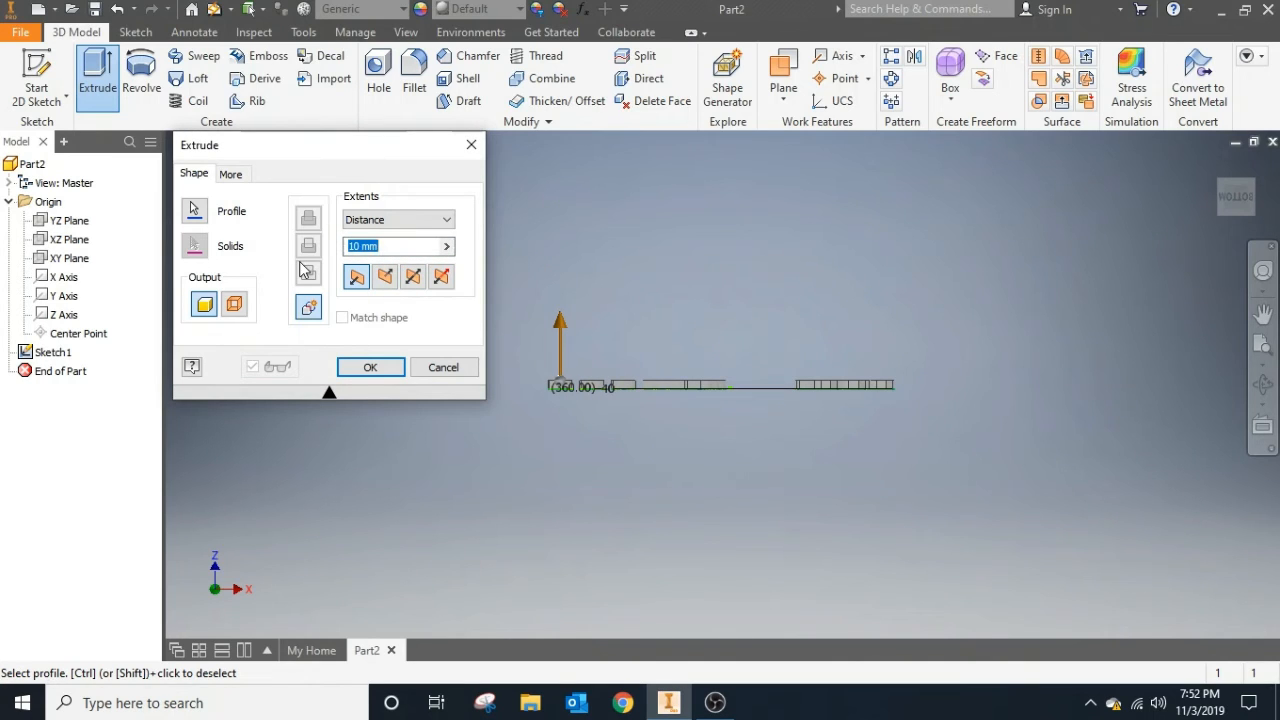
pyautogui.write('20')
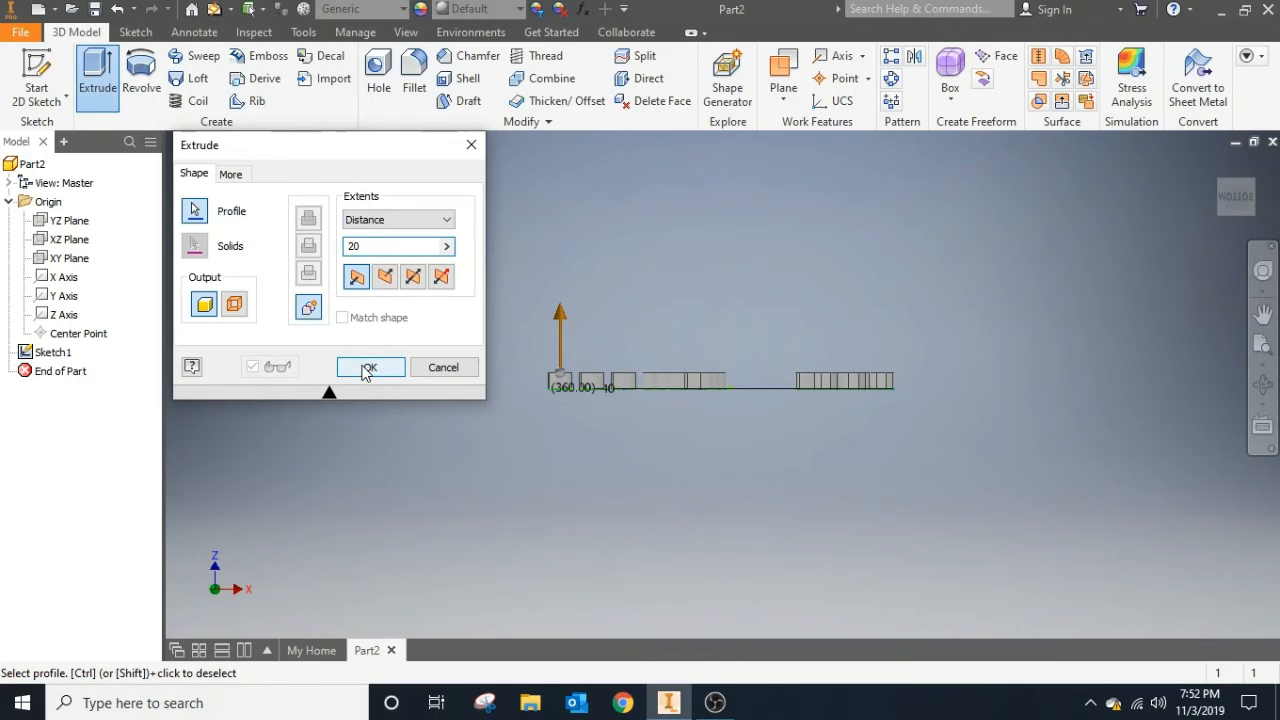
# Try out the flipped, symmetric and asymmetric directions for the extrusion.
pyautogui.click(394, 282)
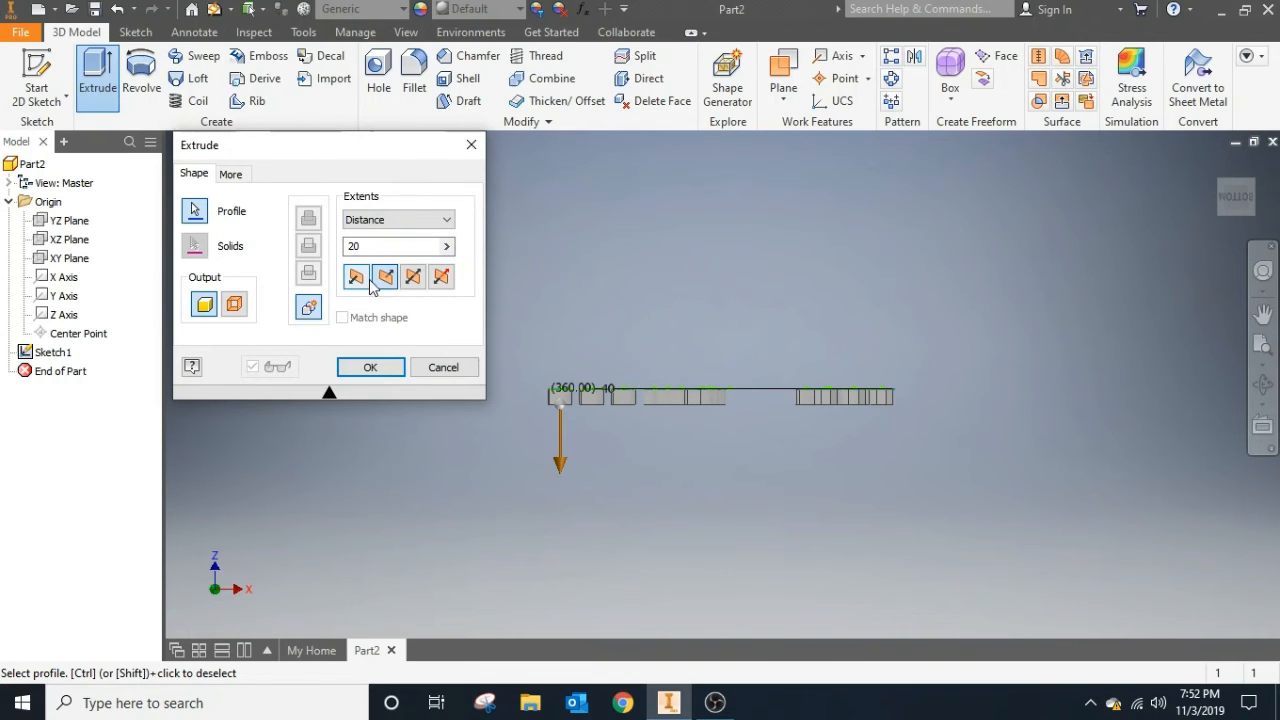
pyautogui.click(357, 281)
pyautogui.click(414, 282)
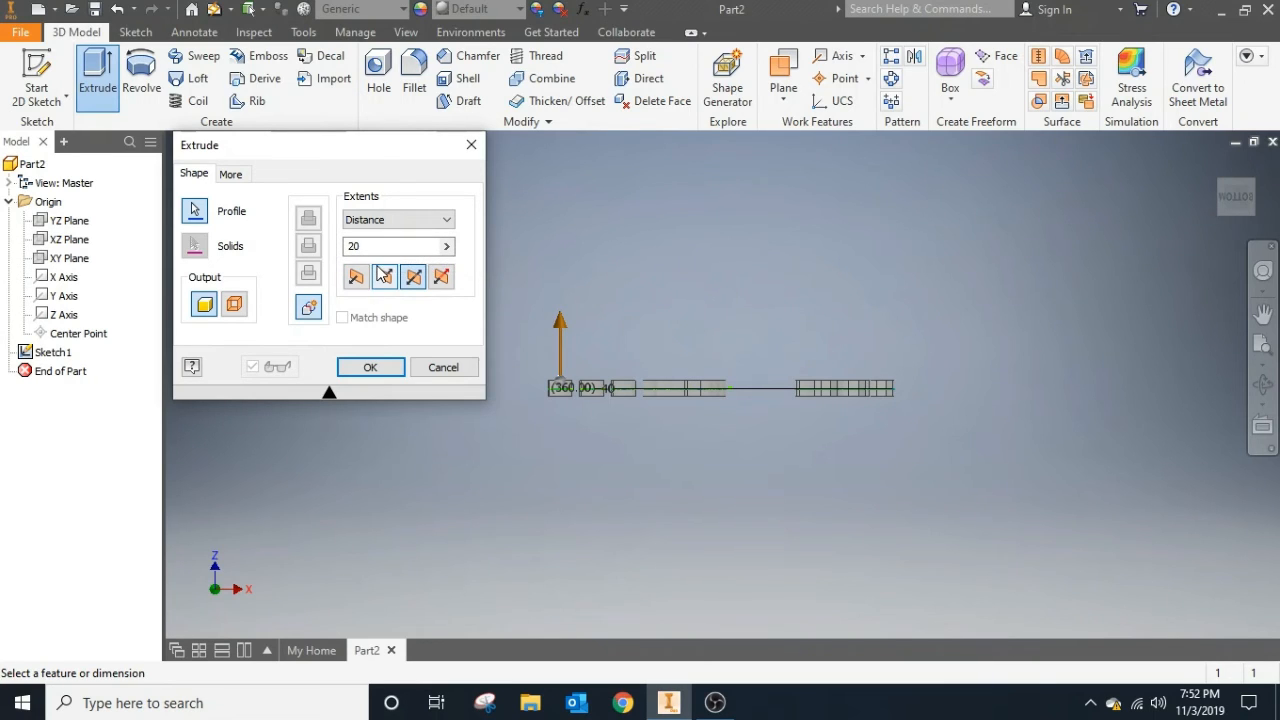
pyautogui.click(436, 283)
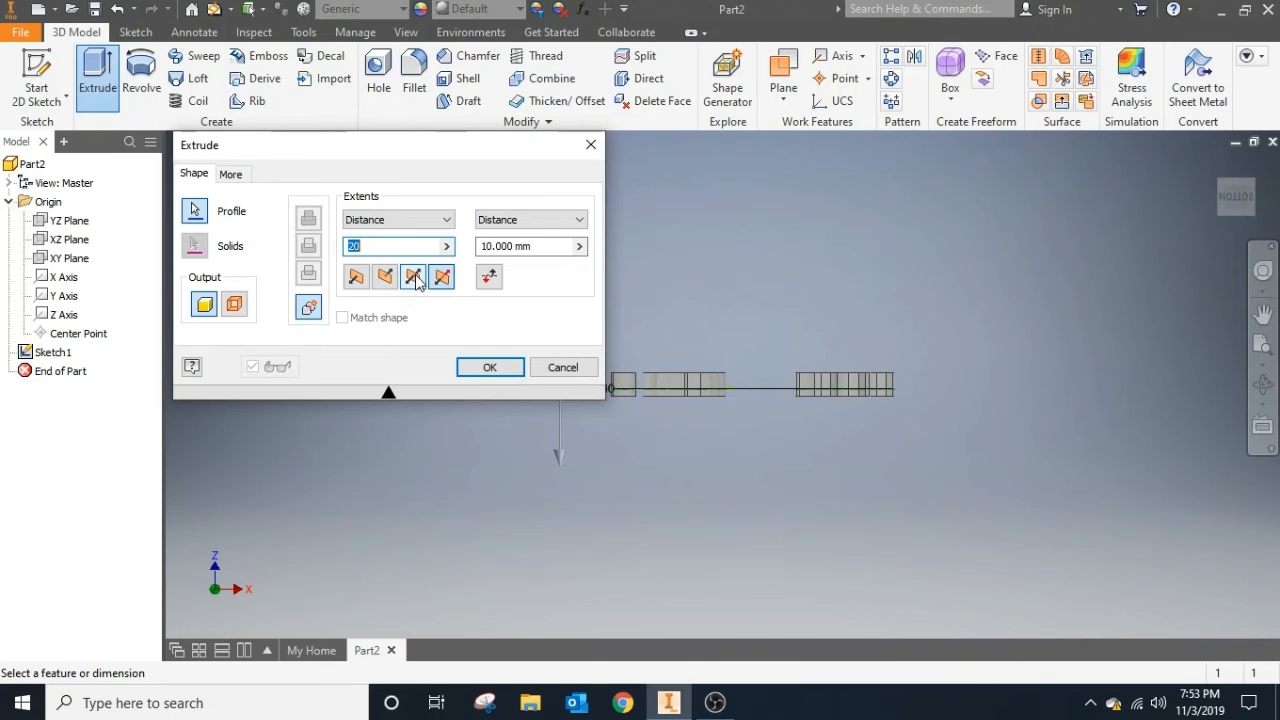
# Create the extrusion in the default direction and return to the front view.
pyautogui.click(355, 279)
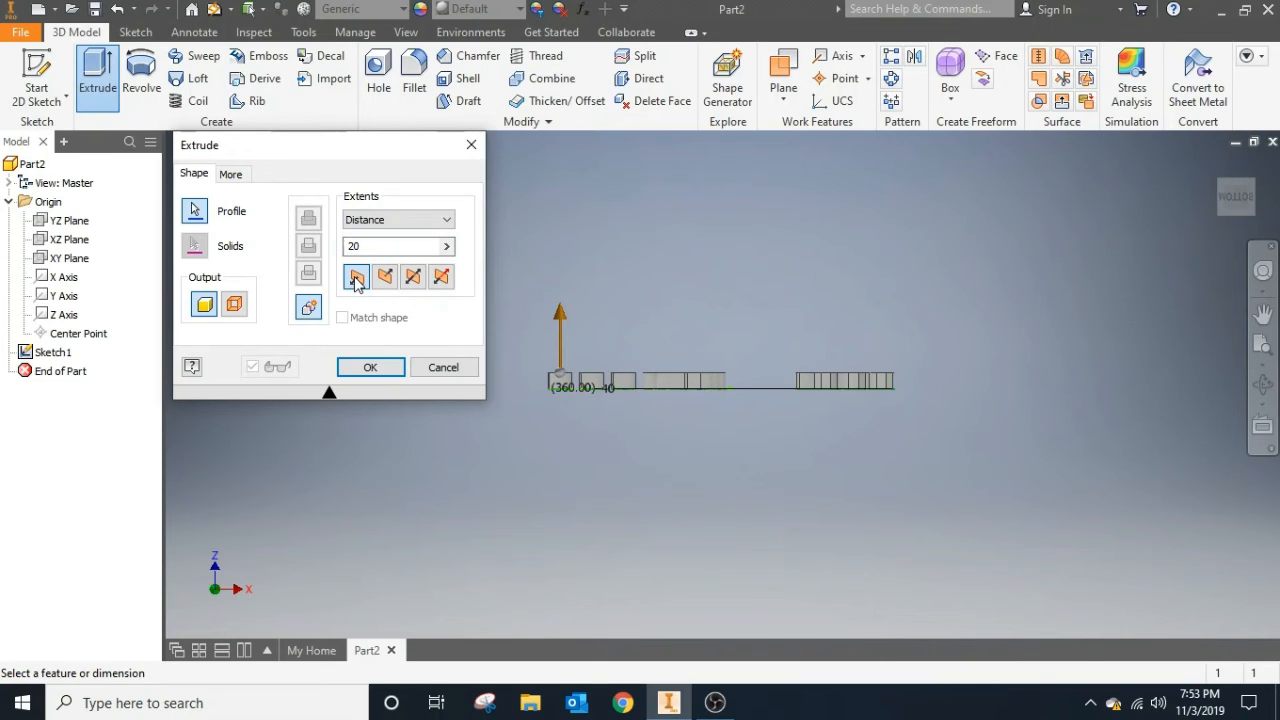
pyautogui.click(368, 366)
pyautogui.click(1240, 190)
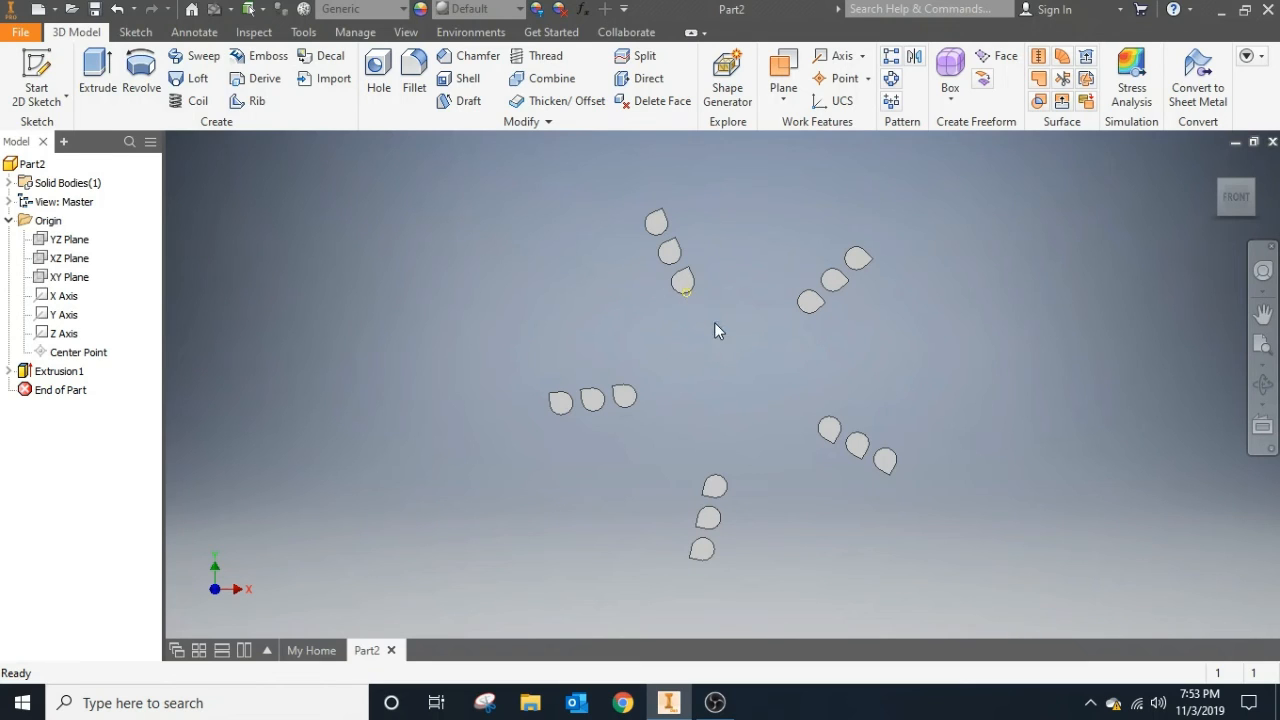
# Start a constant edge fillet for the outermost teardrop of the upper-left row and set its radius to 5 mm.
pyautogui.moveTo(714, 322)
pyautogui.scroll(-6, 657, 215)
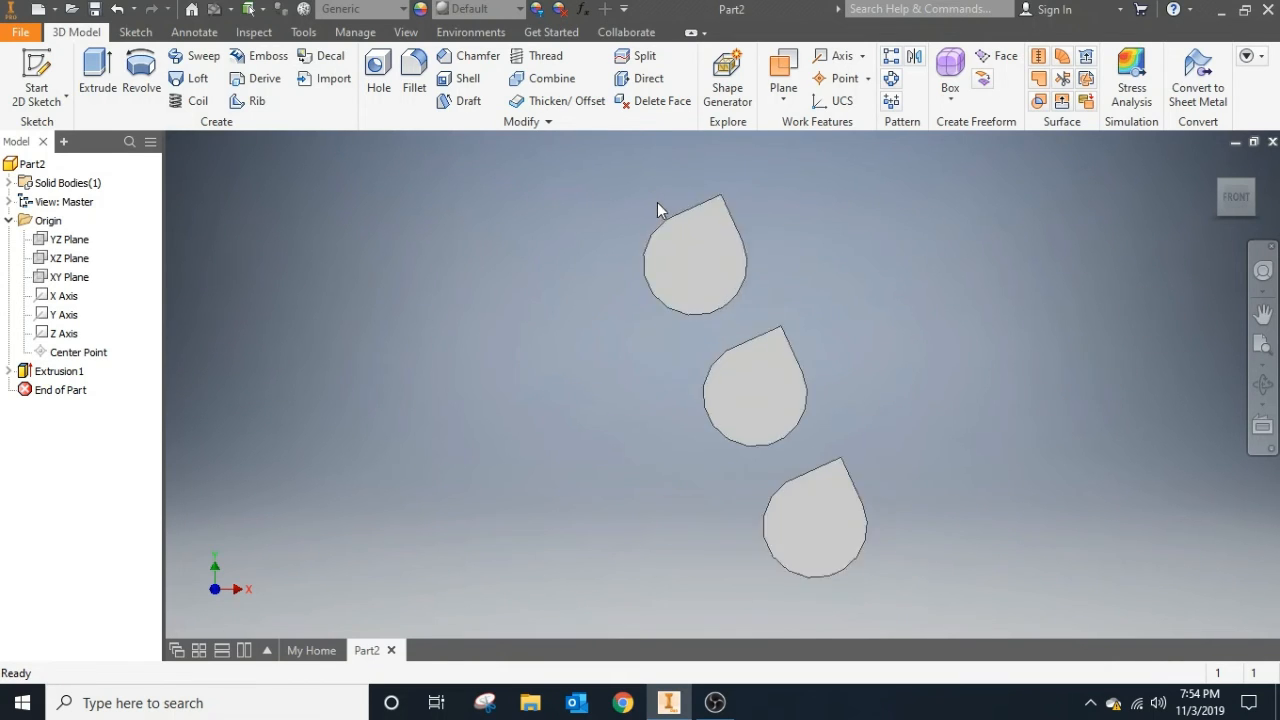
pyautogui.click(1263, 314)
pyautogui.moveTo(904, 299); pyautogui.dragTo(776, 387)
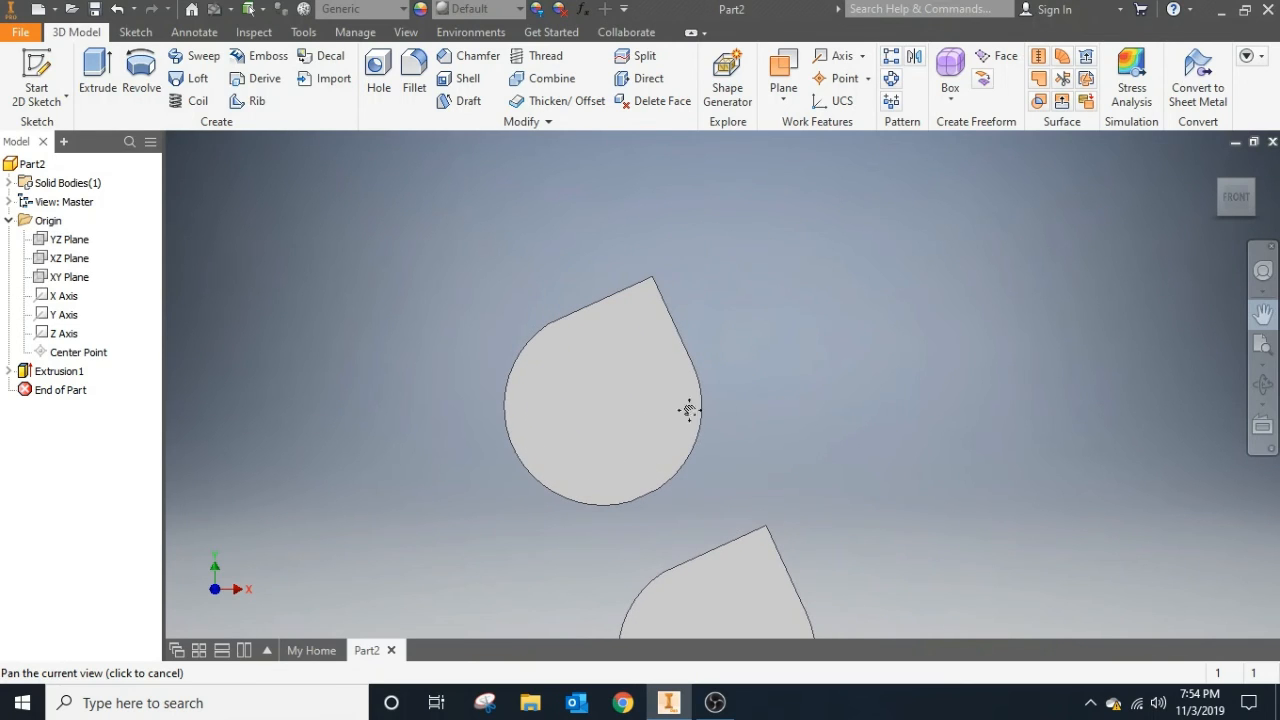
pyautogui.scroll(-2, 615, 340)
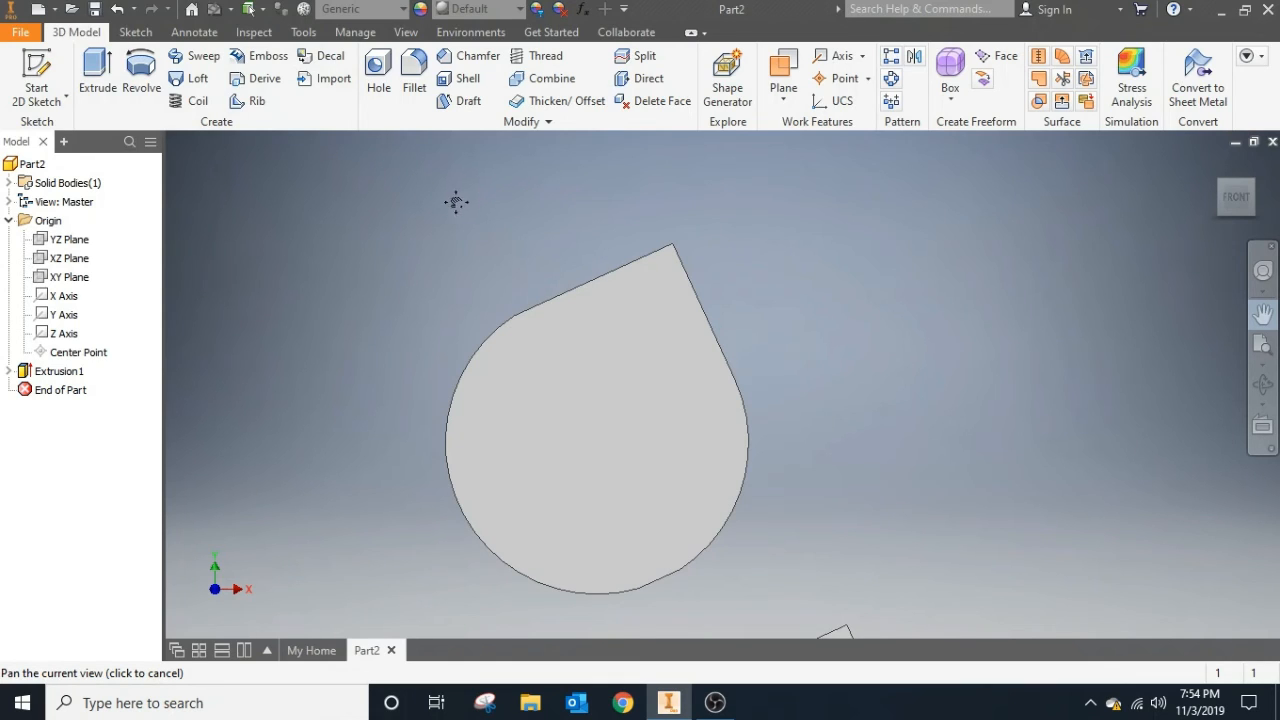
pyautogui.press('Escape')
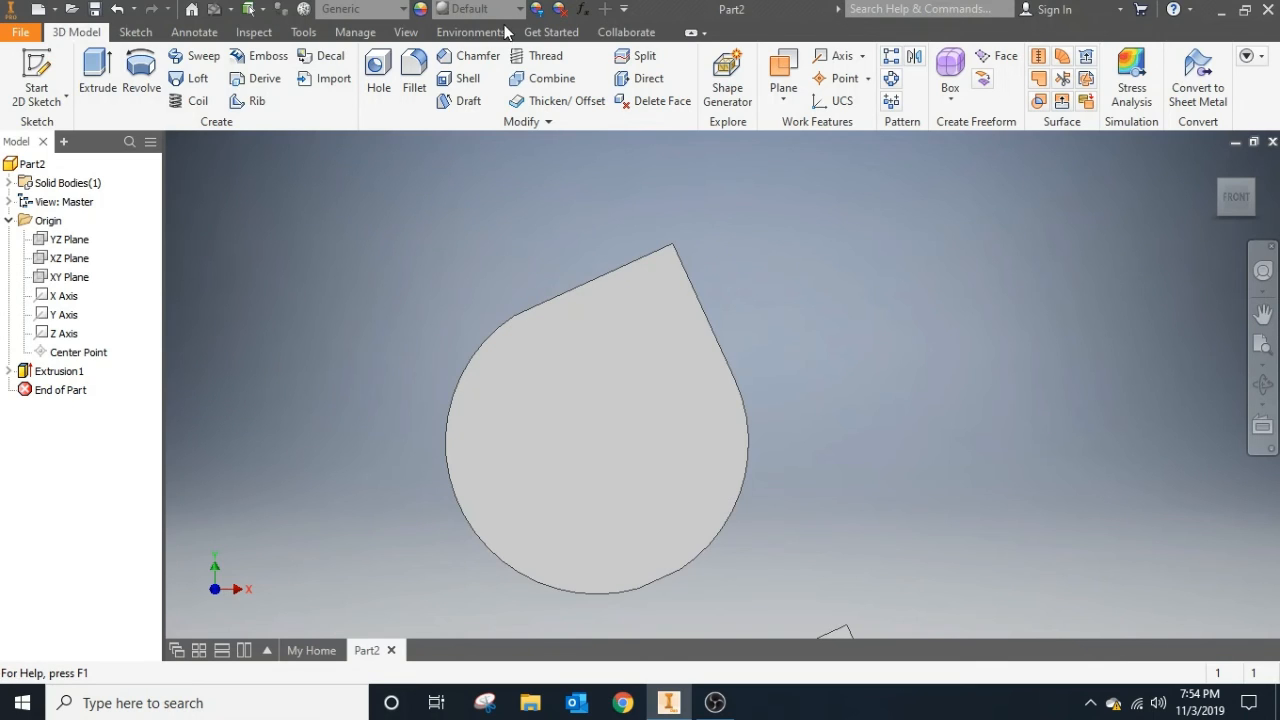
pyautogui.click(422, 86)
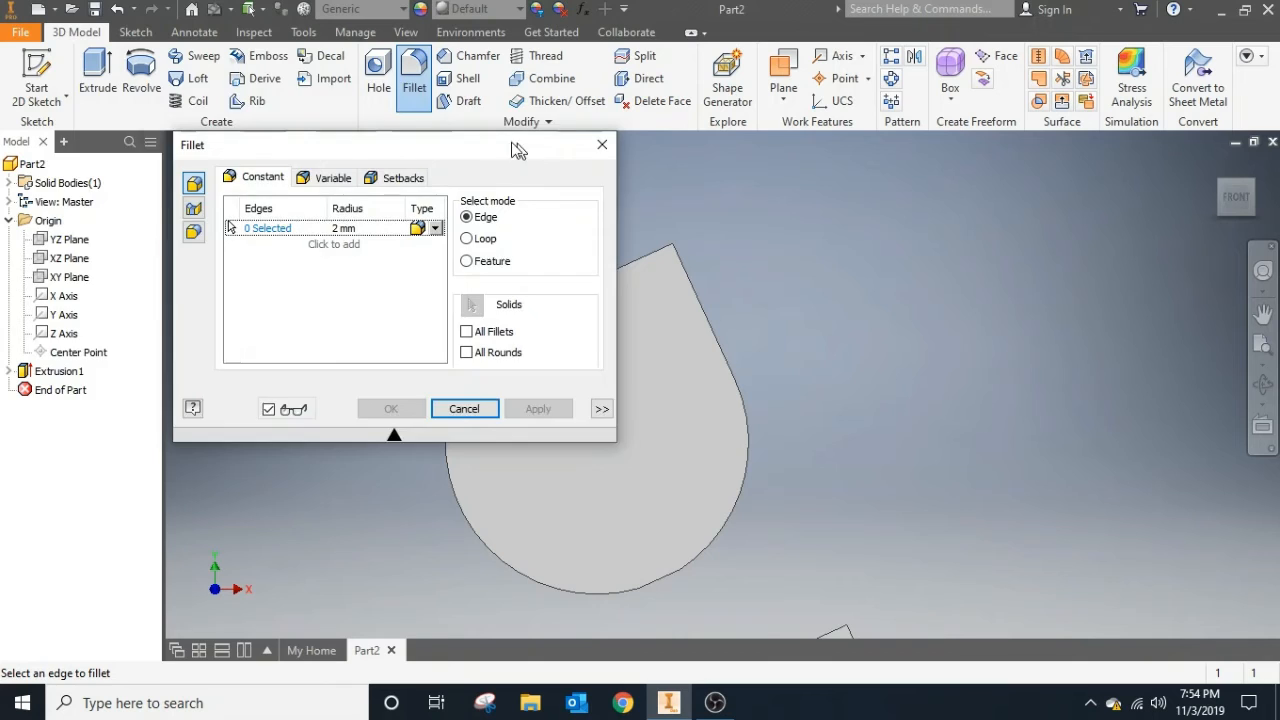
pyautogui.moveTo(518, 156); pyautogui.dragTo(381, 107)
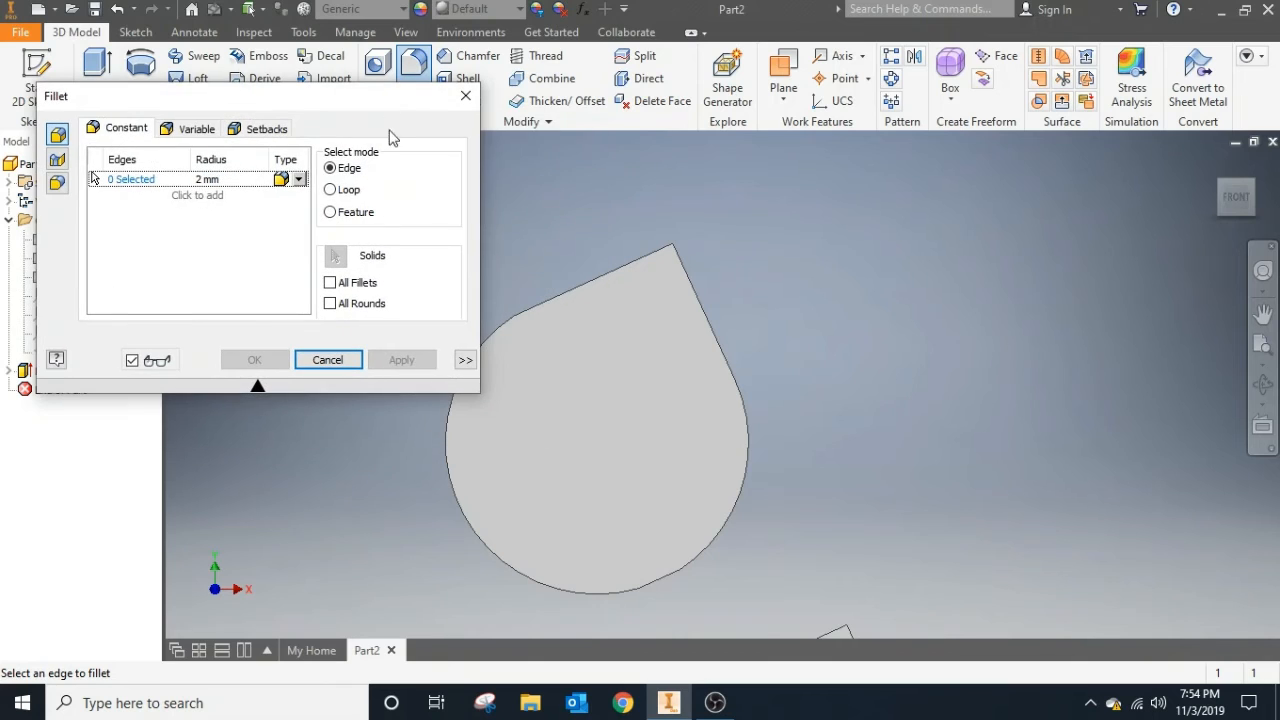
pyautogui.click(218, 179)
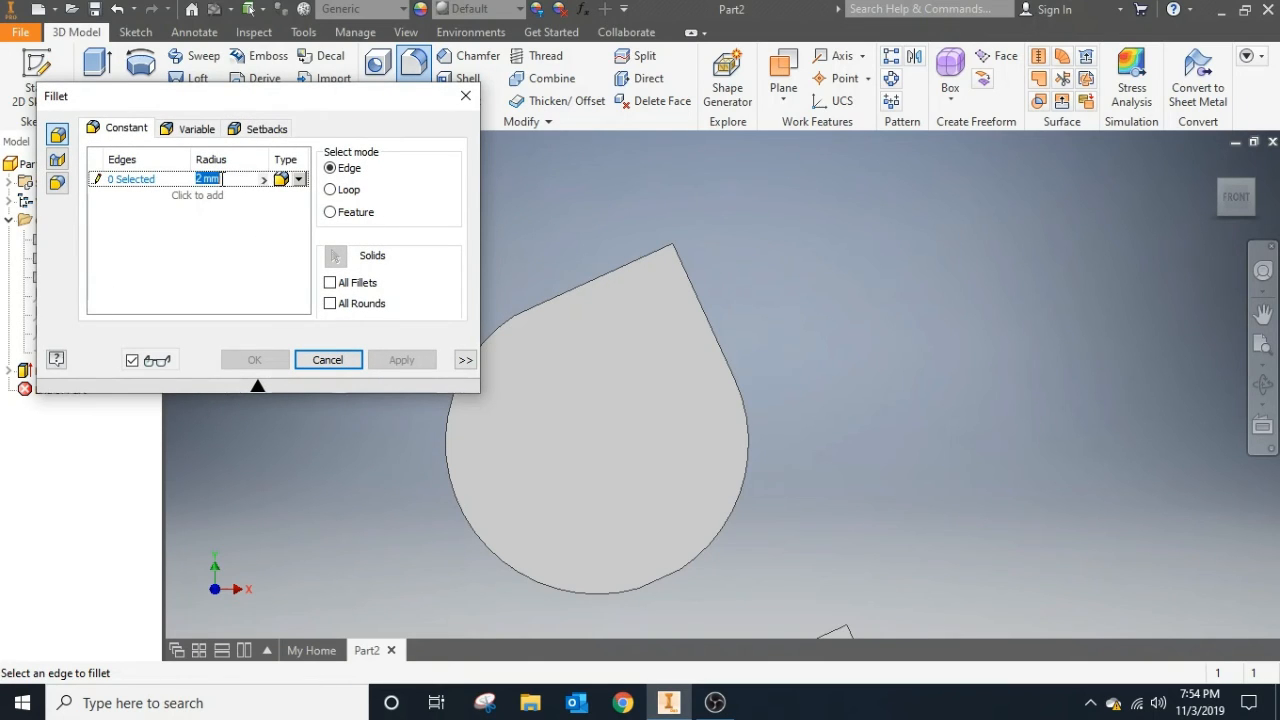
pyautogui.write('5')
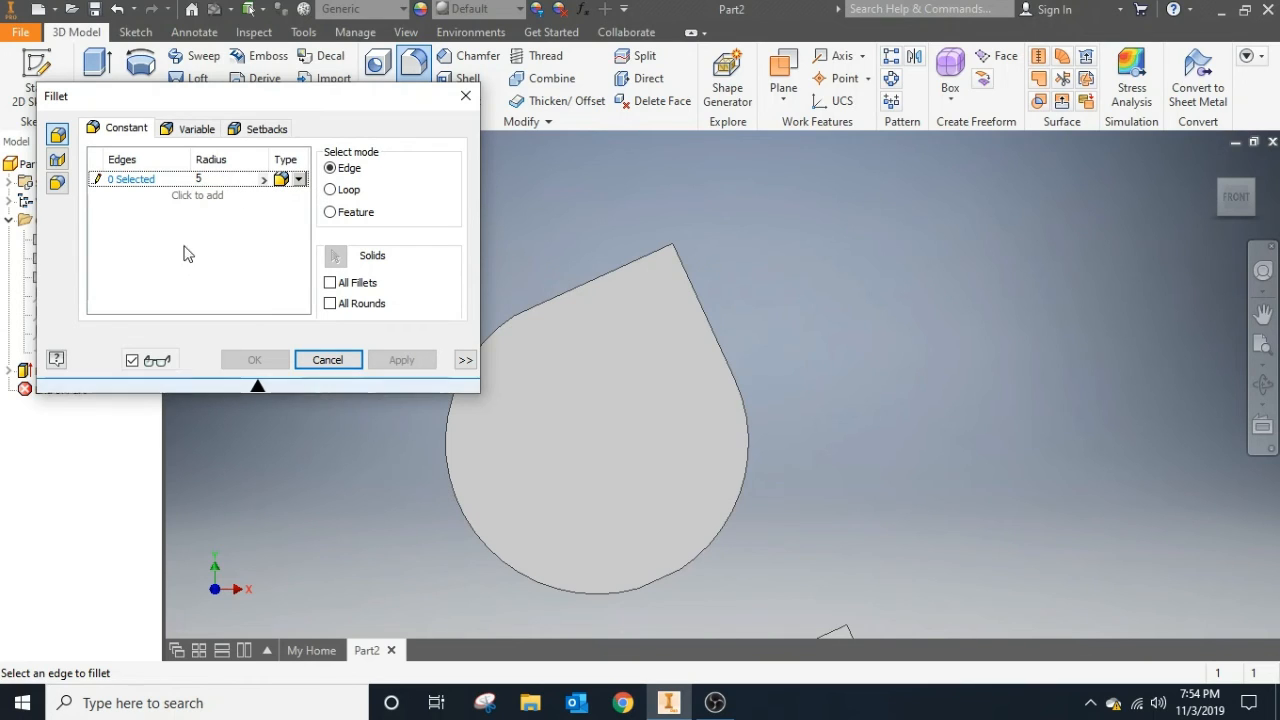
# Apply the 5 mm fillet to the two straight front edges at the tip of the outermost upper-left teardrop and their tangent edges.
pyautogui.click(170, 196)
pyautogui.click(221, 179)
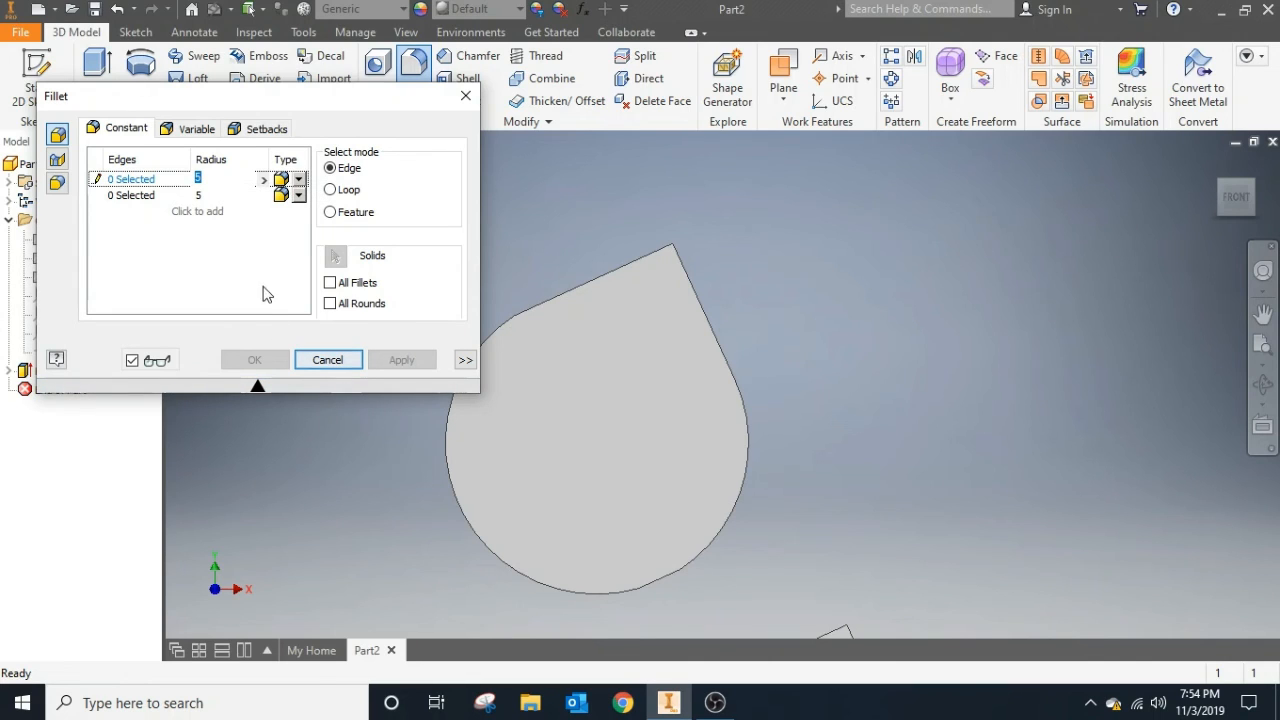
pyautogui.click(217, 177)
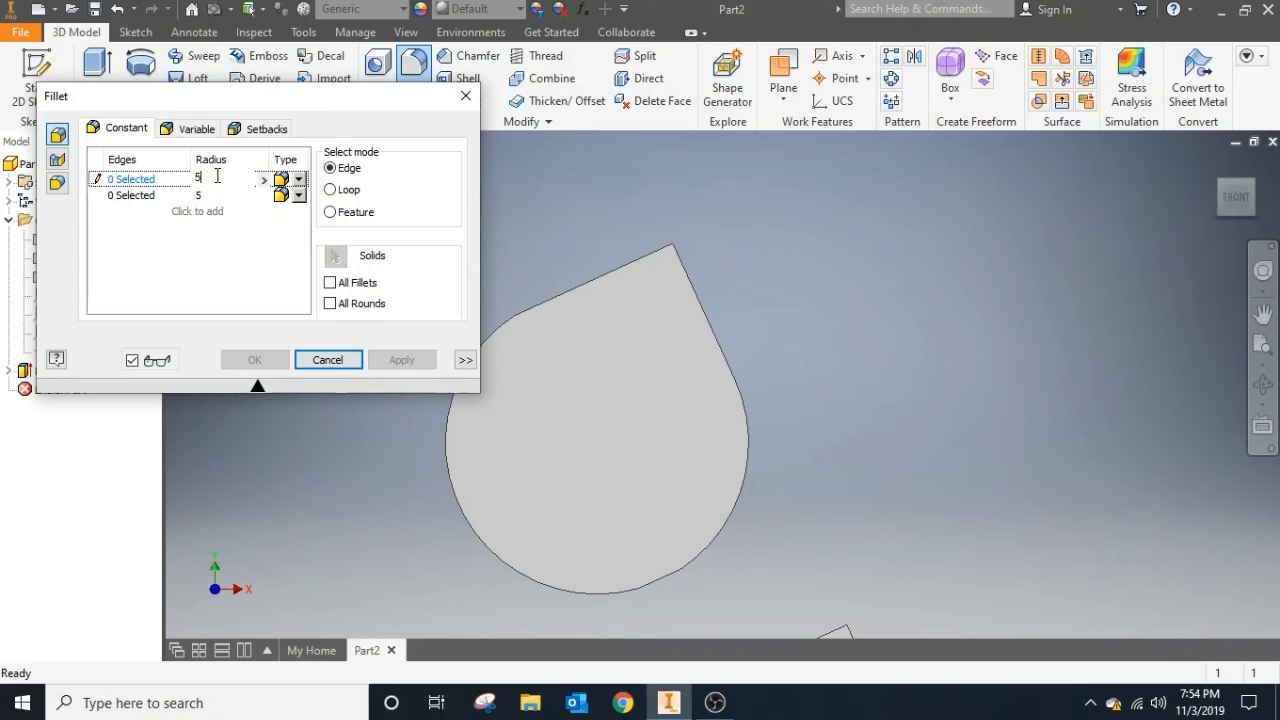
pyautogui.click(174, 177)
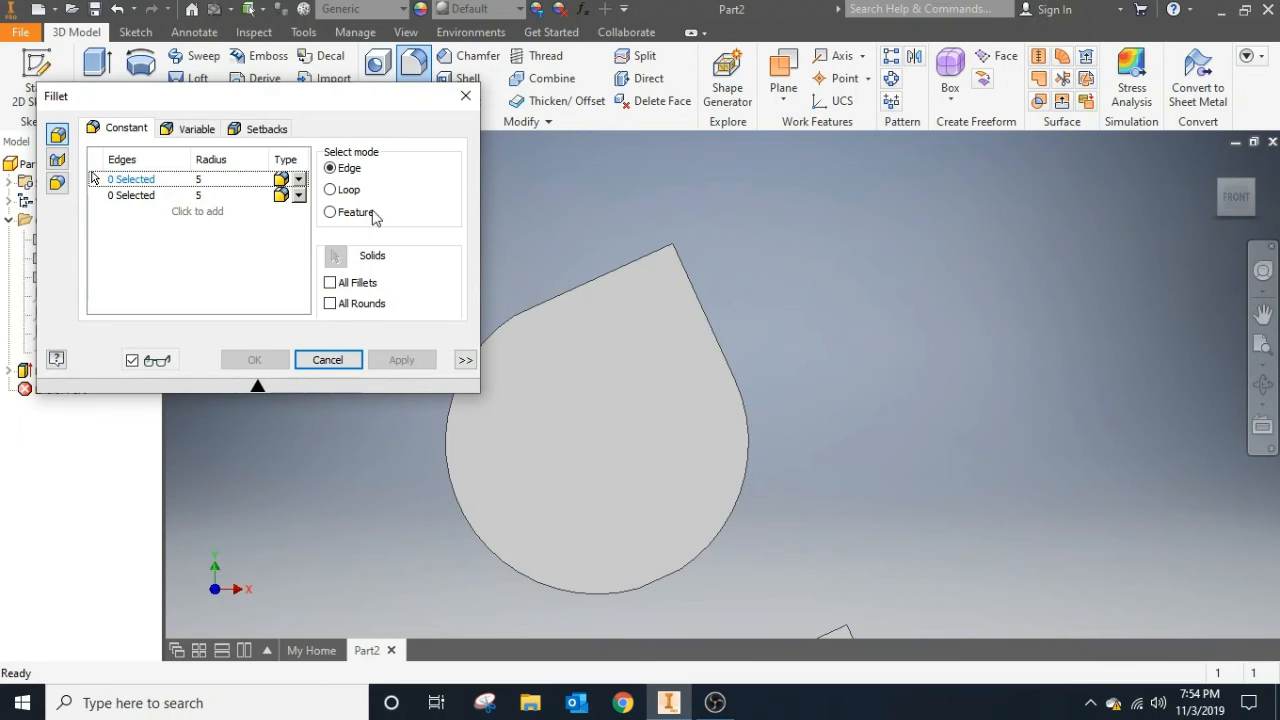
pyautogui.click(621, 267)
pyautogui.click(697, 293)
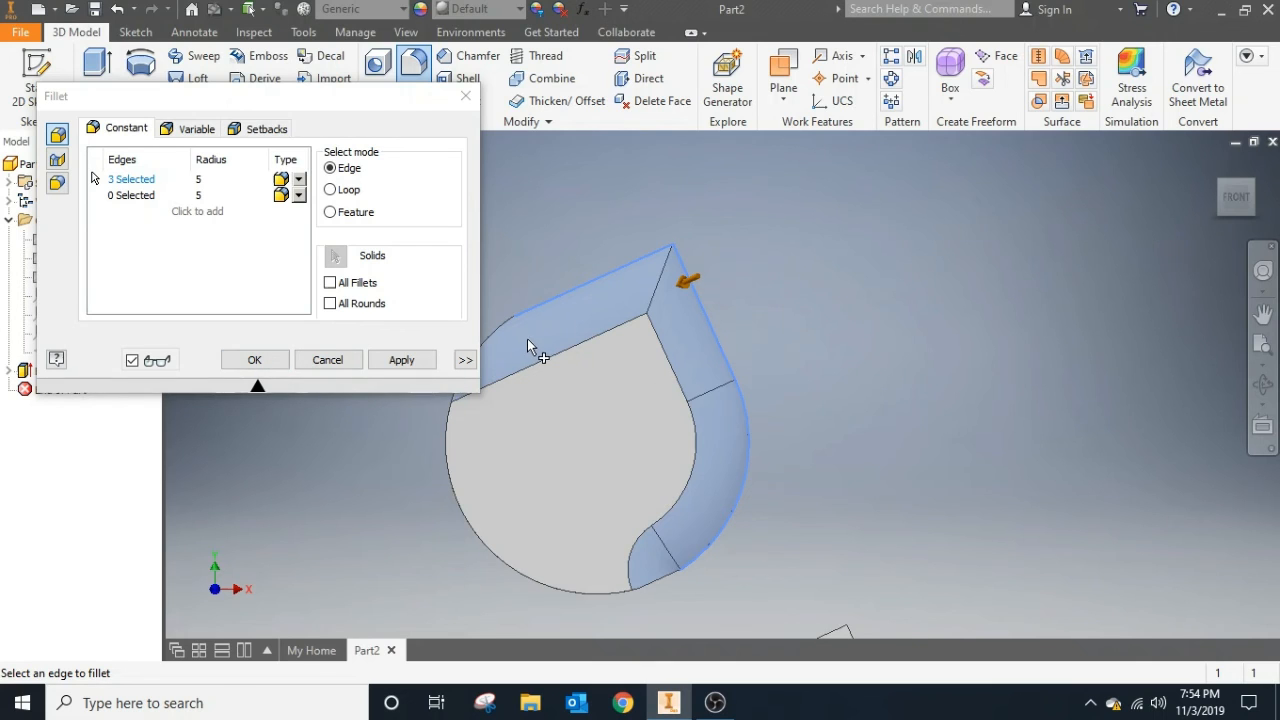
pyautogui.click(410, 363)
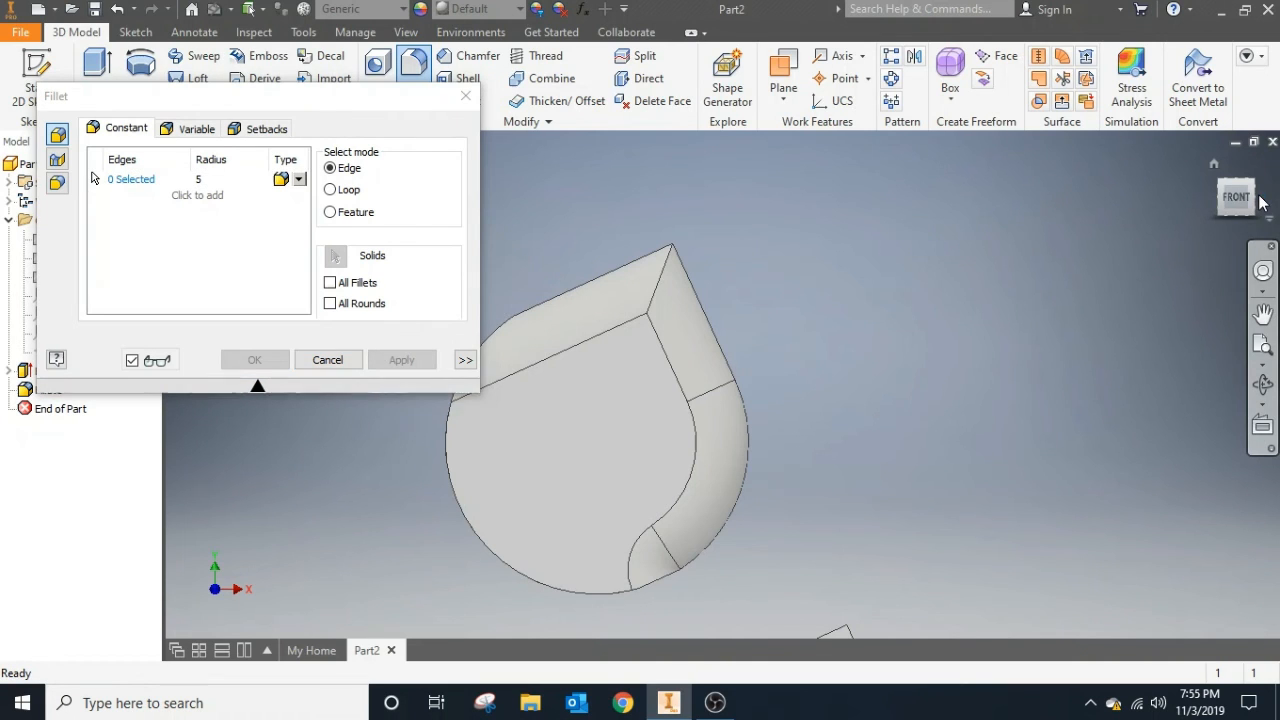
# Inspect the filleted teardrop from the right view and return to the front view.
pyautogui.click(1260, 203)
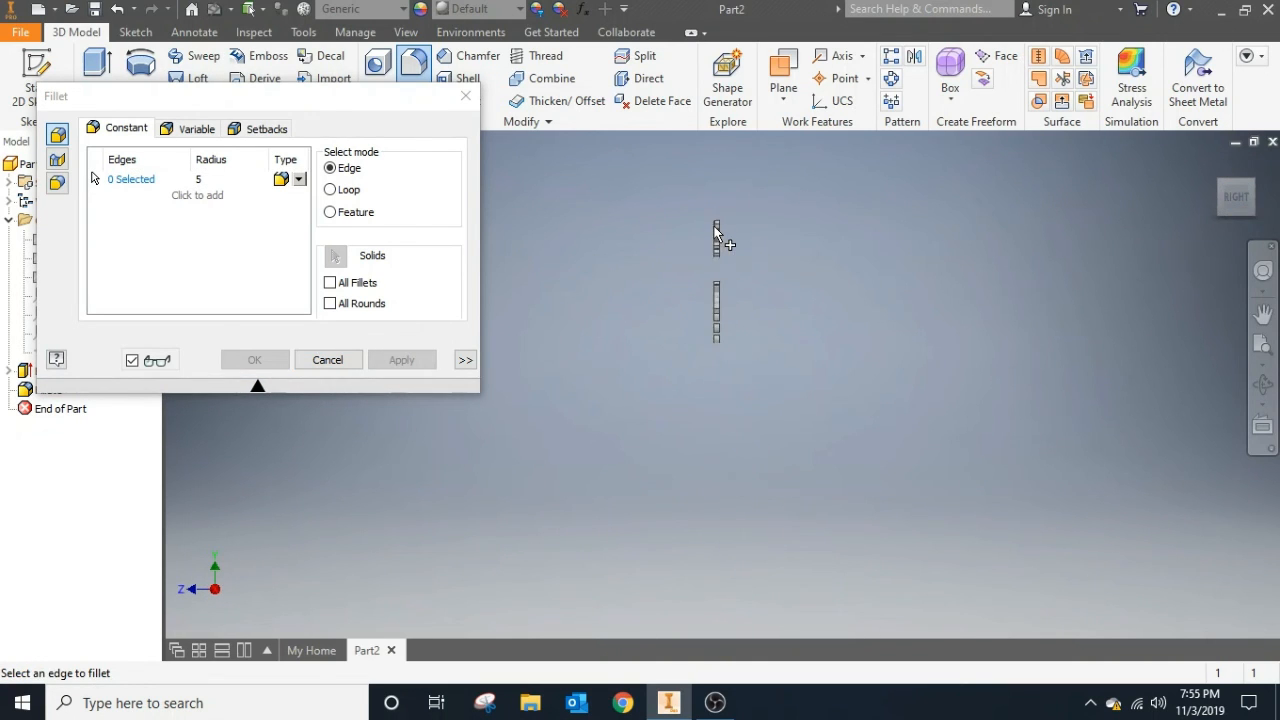
pyautogui.scroll(5, 716, 230)
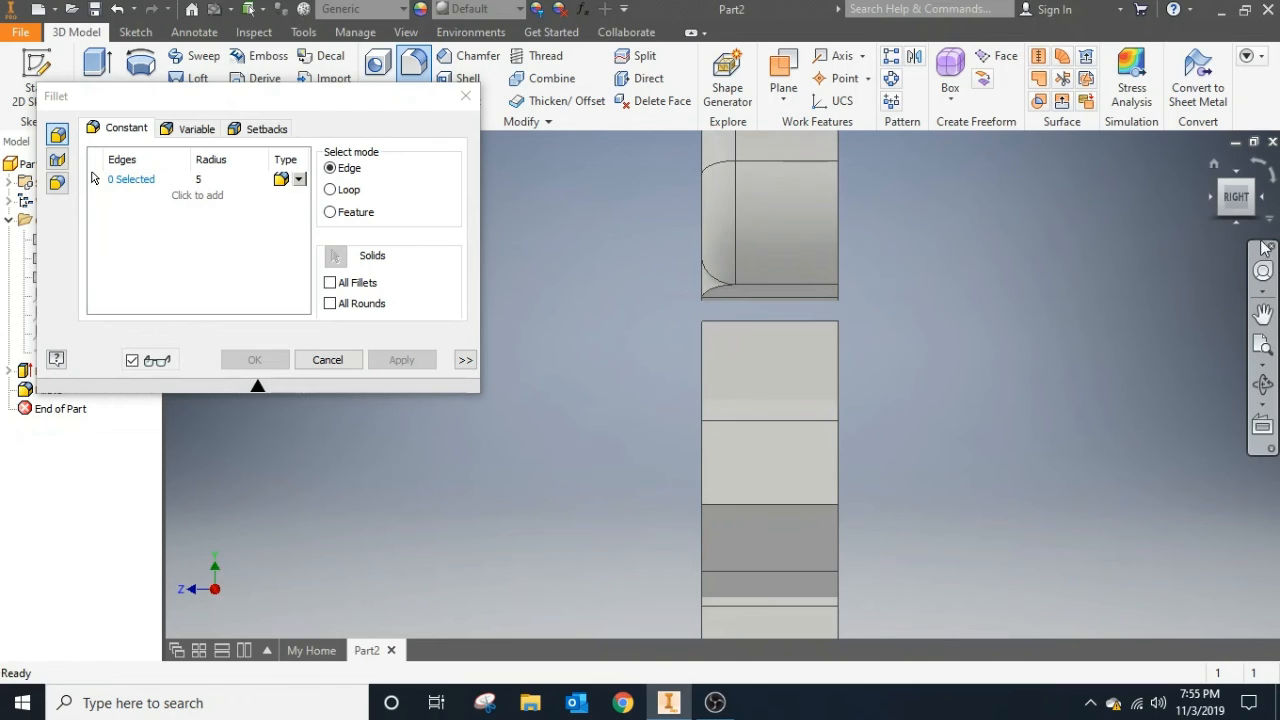
pyautogui.click(1209, 194)
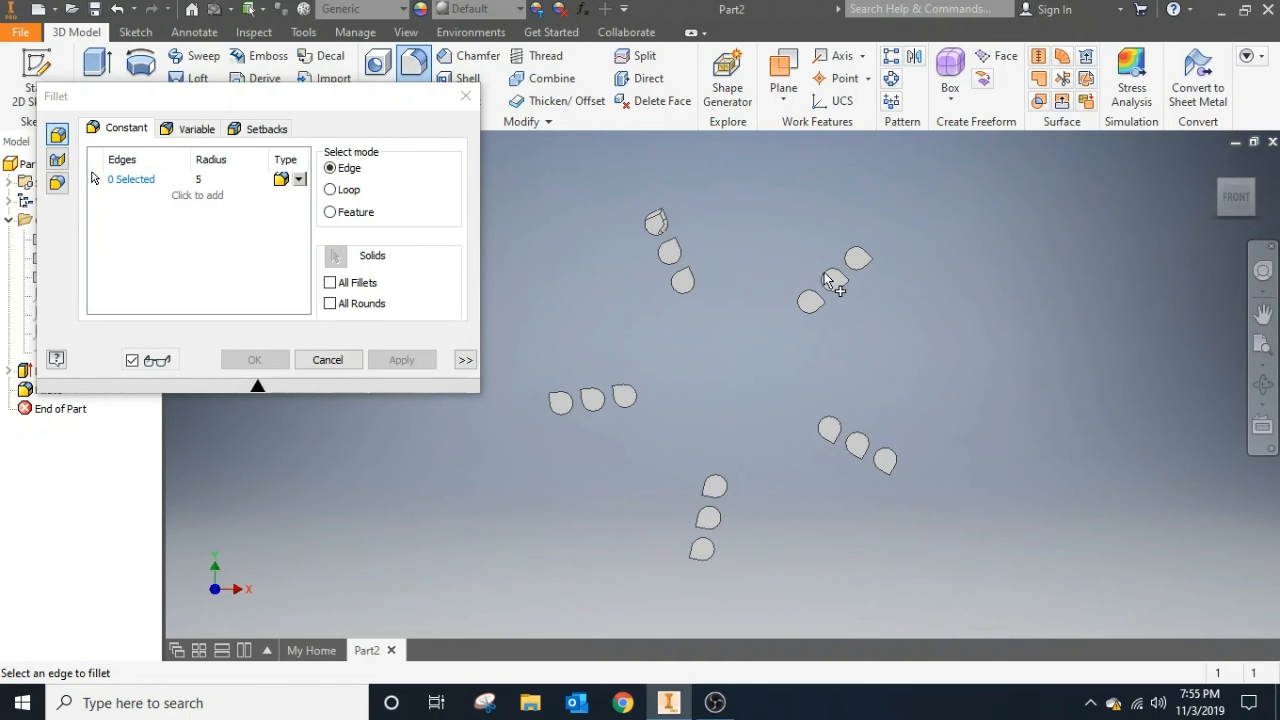
pyautogui.scroll(3, 654, 222)
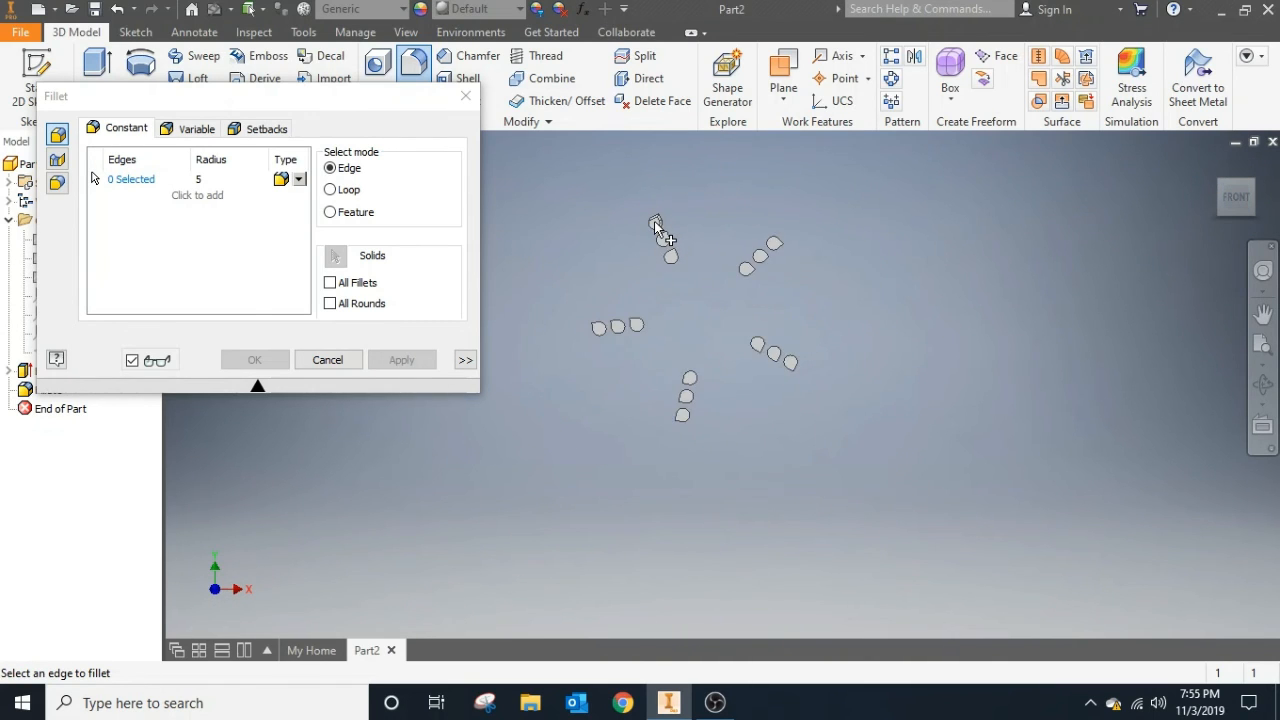
pyautogui.scroll(1, 656, 228)
pyautogui.scroll(-4, 656, 228)
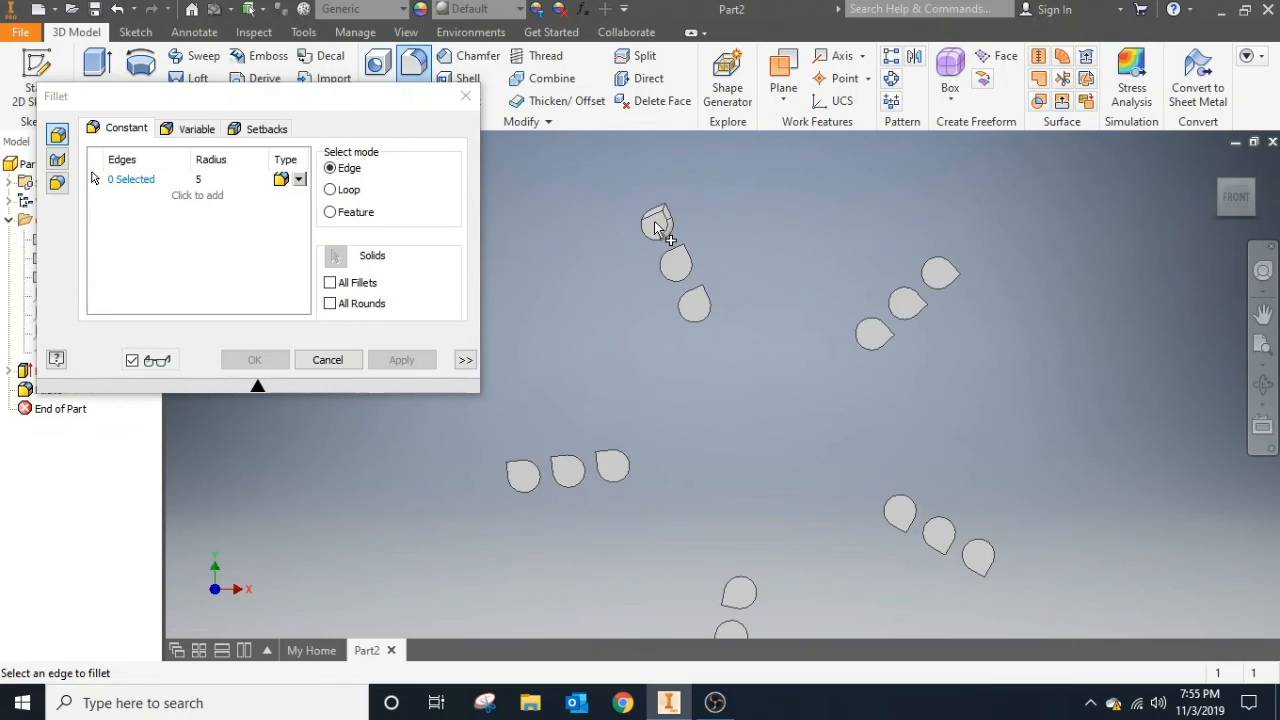
# Select front edges of the three teardrops in the upper-right row for another 5 mm fillet.
pyautogui.click(208, 181)
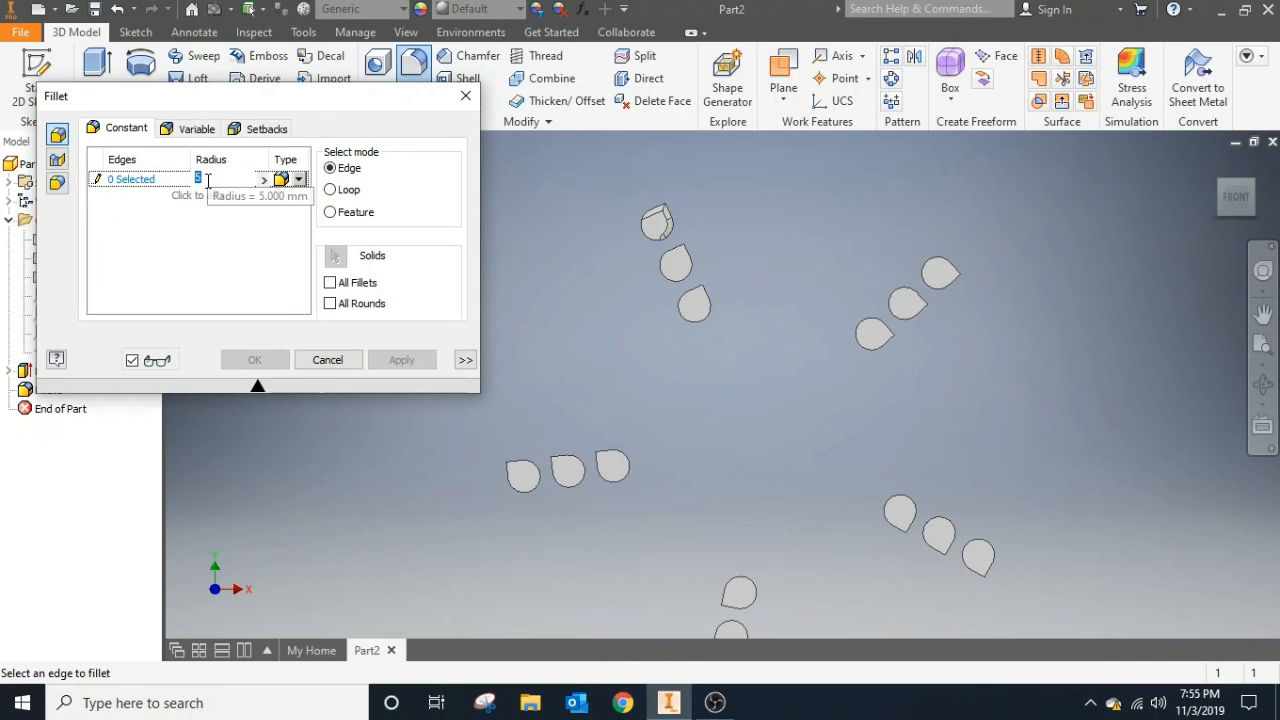
pyautogui.click(144, 181)
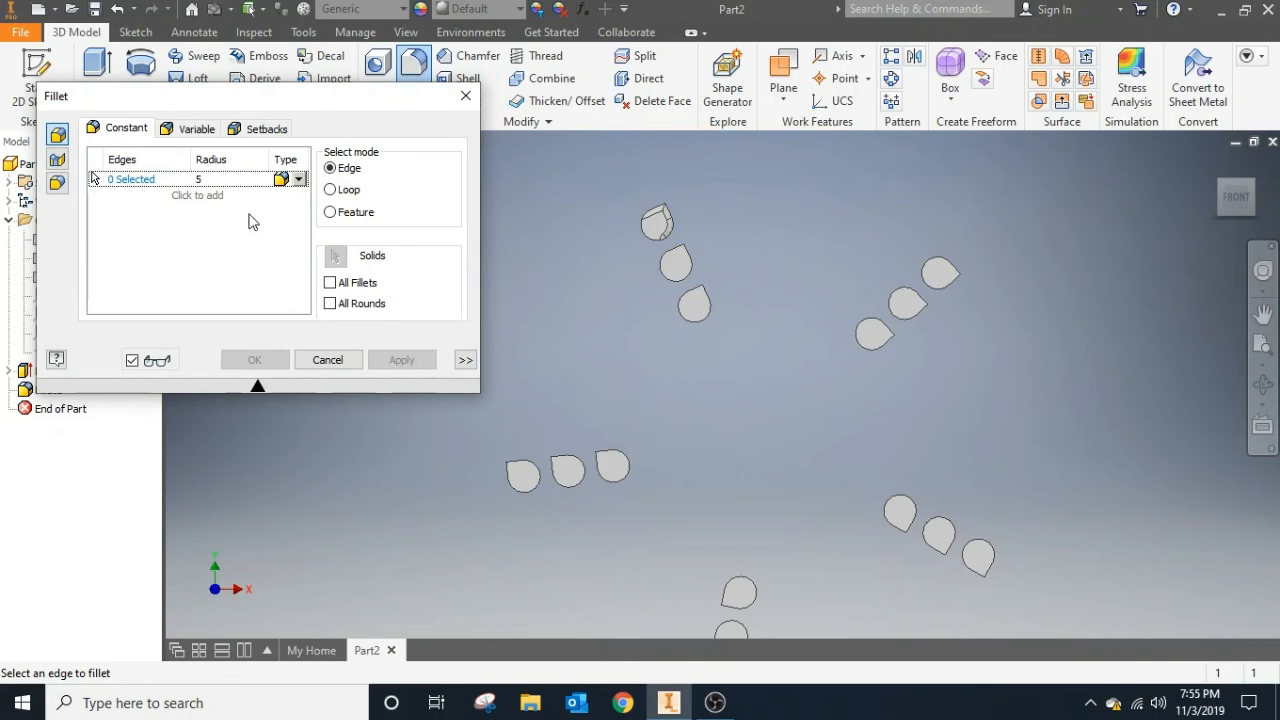
pyautogui.click(955, 270)
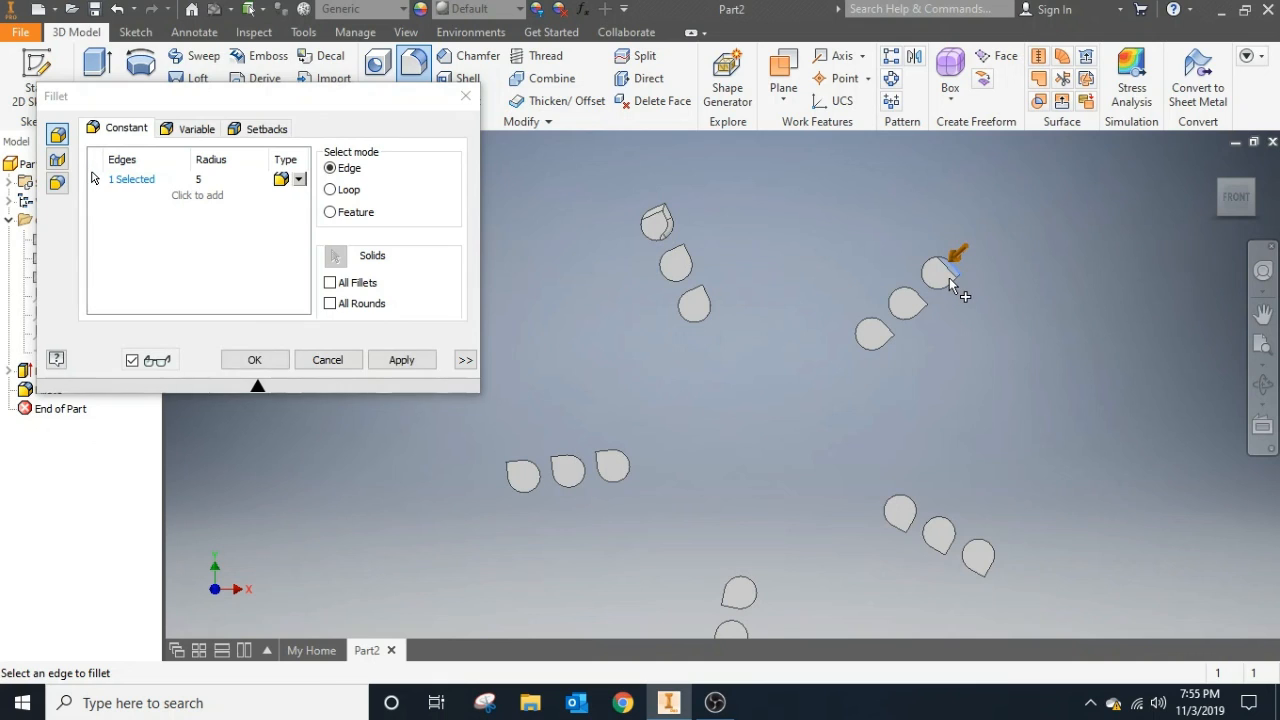
pyautogui.click(915, 313)
pyautogui.click(886, 342)
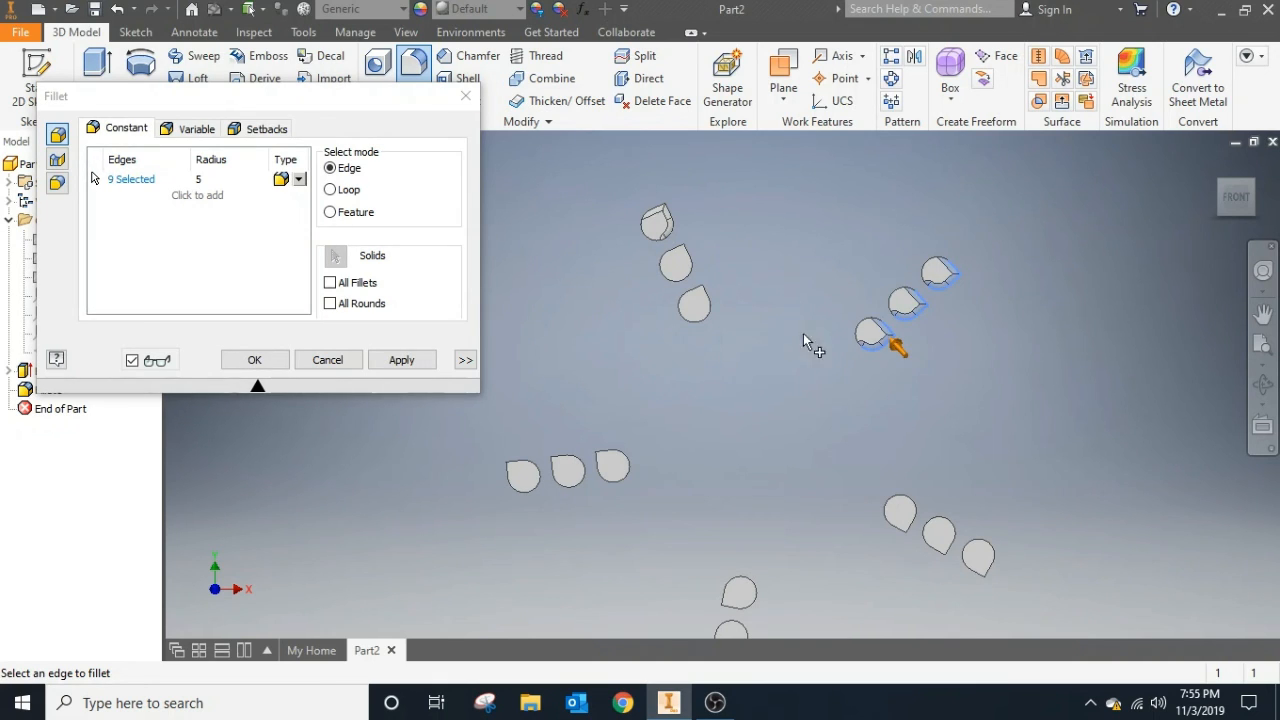
# Add front edges of the two inner upper-left teardrops and of all three teardrops in the left row to the fillet.
pyautogui.click(712, 298)
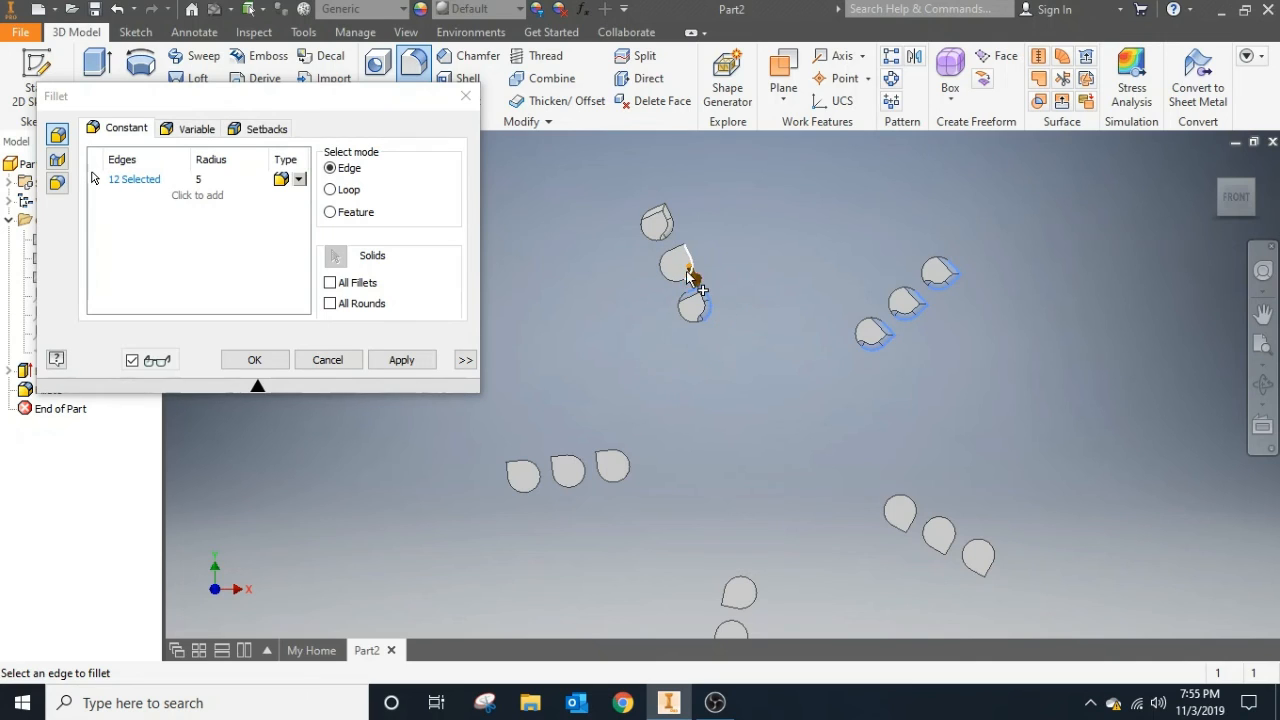
pyautogui.click(697, 262)
pyautogui.click(693, 260)
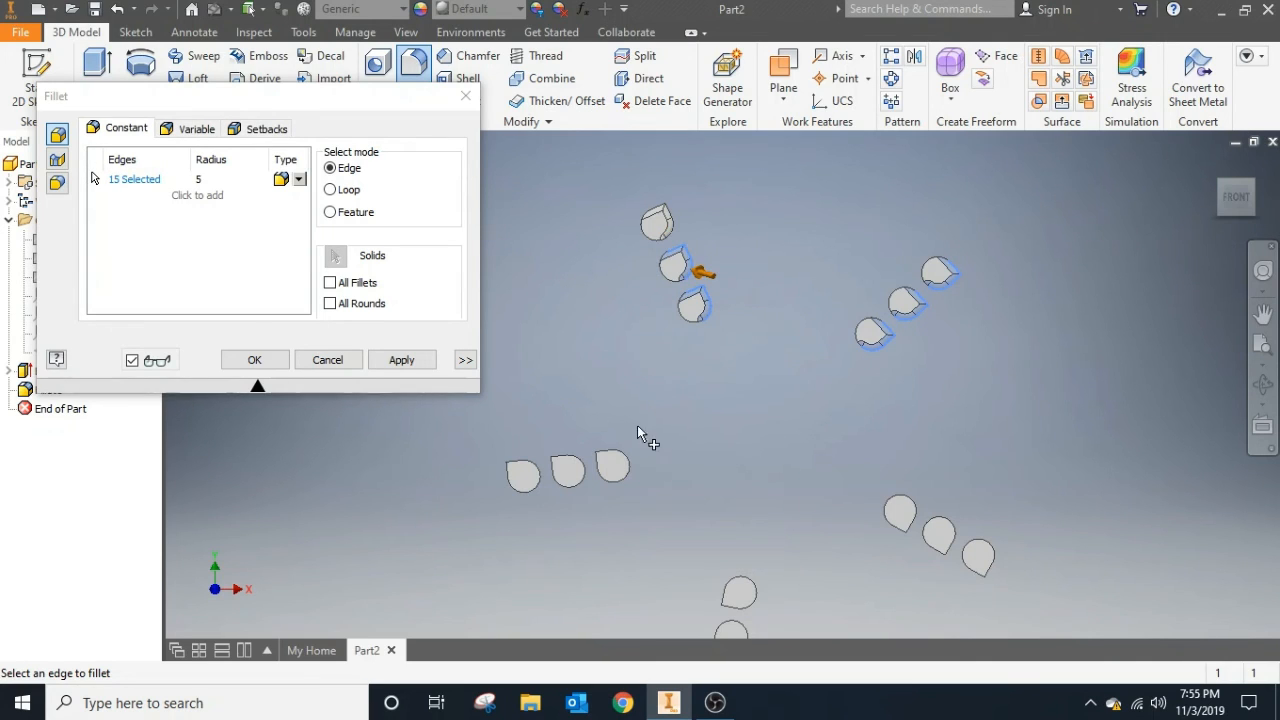
pyautogui.click(606, 456)
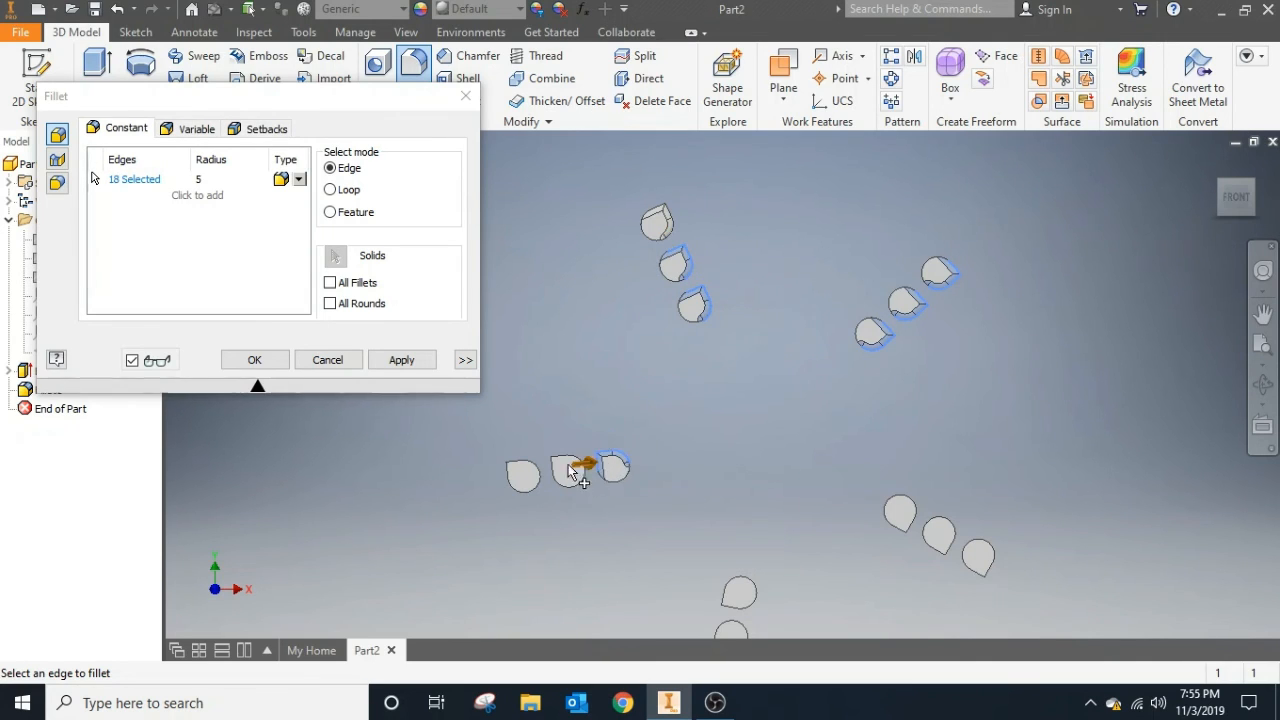
pyautogui.click(562, 470)
pyautogui.click(530, 474)
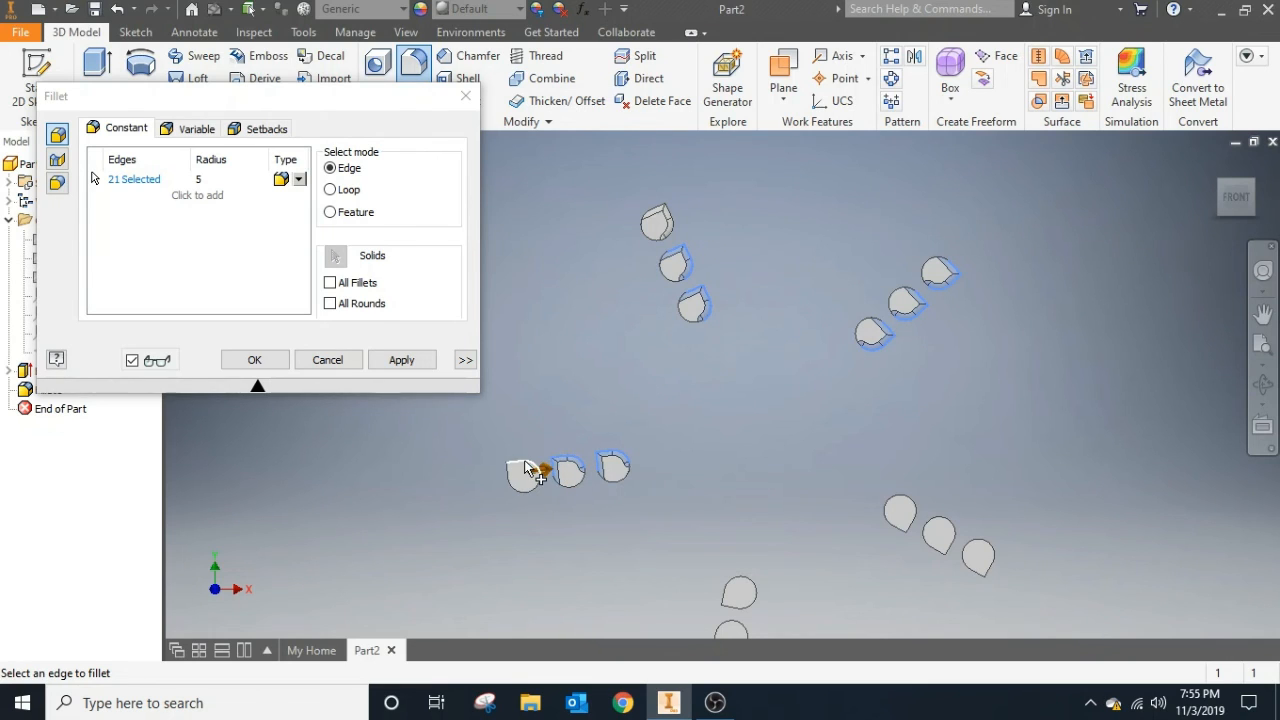
pyautogui.click(508, 478)
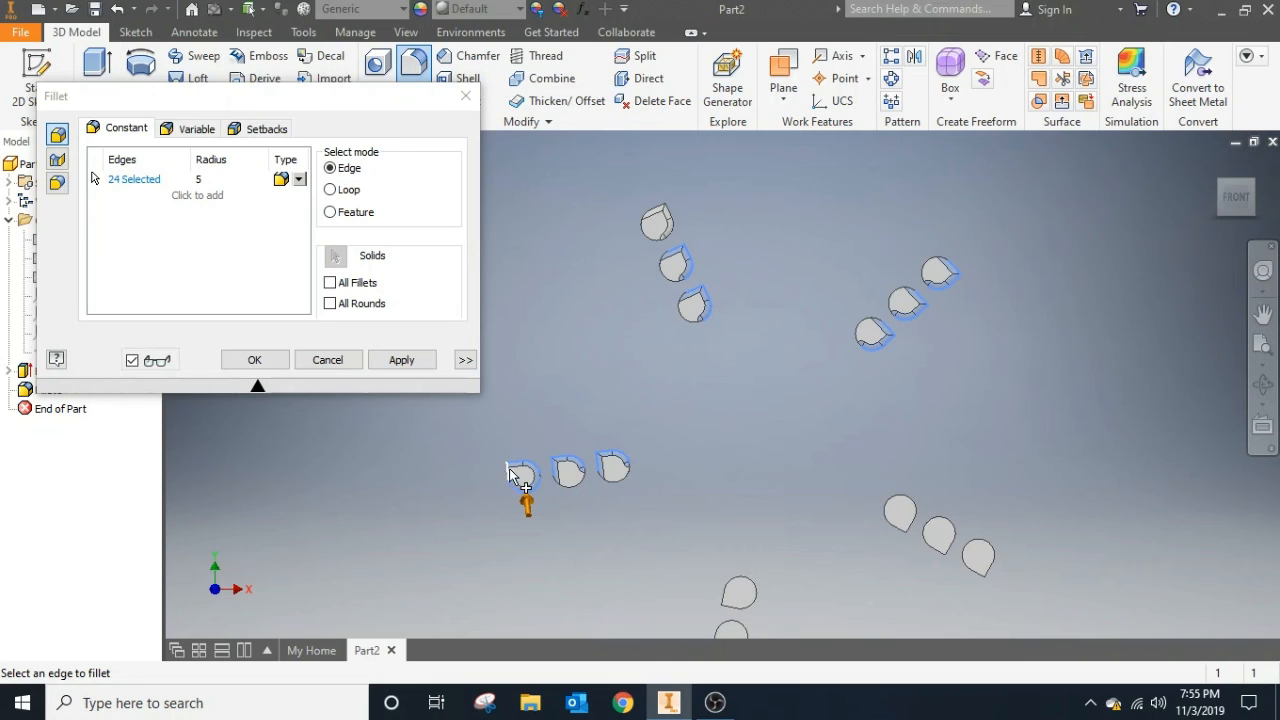
pyautogui.click(512, 468)
# Add the remaining rounded edges of the three upper-left teardrops to the fillet, and close the command without applying it.
pyautogui.click(652, 240)
pyautogui.click(668, 285)
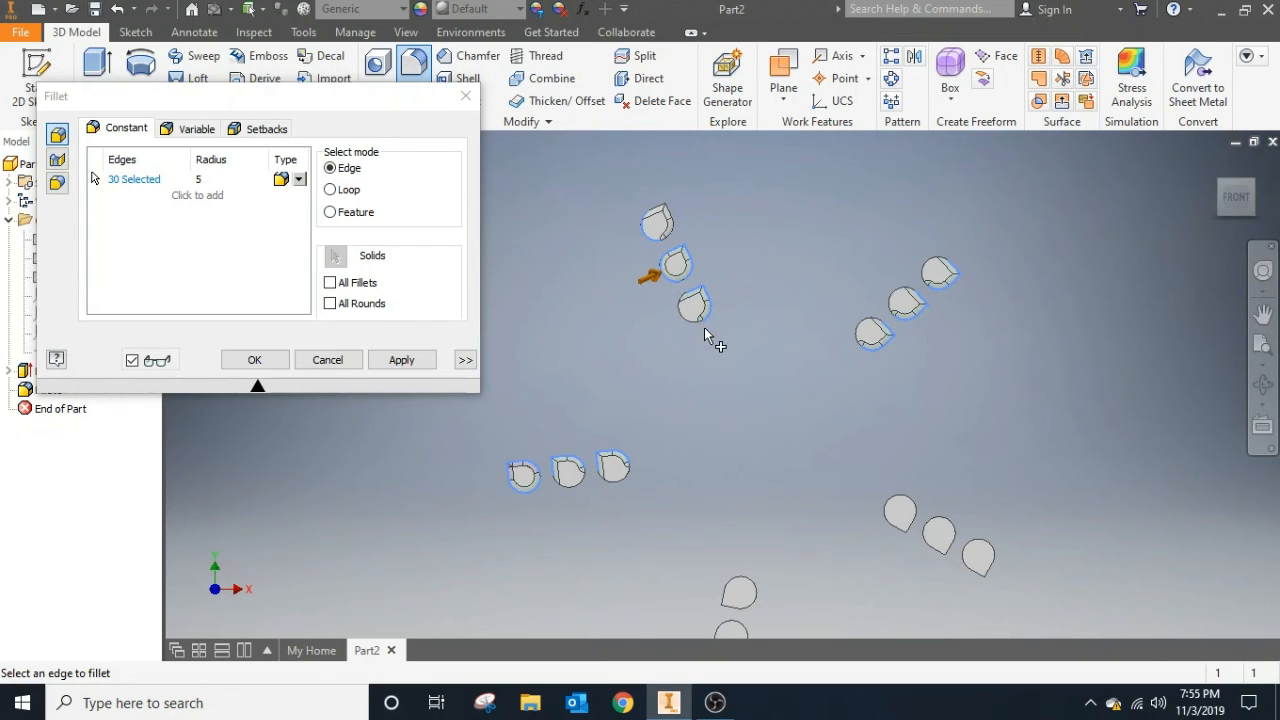
pyautogui.click(682, 320)
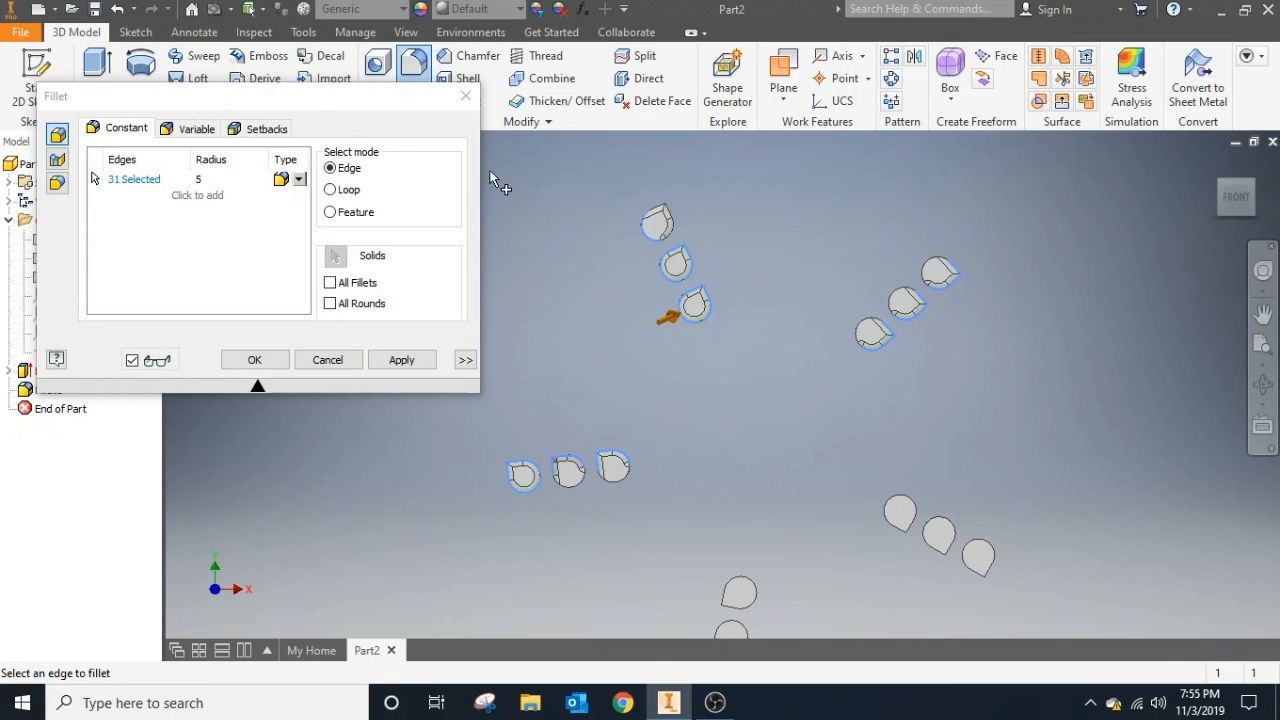
pyautogui.click(465, 97)
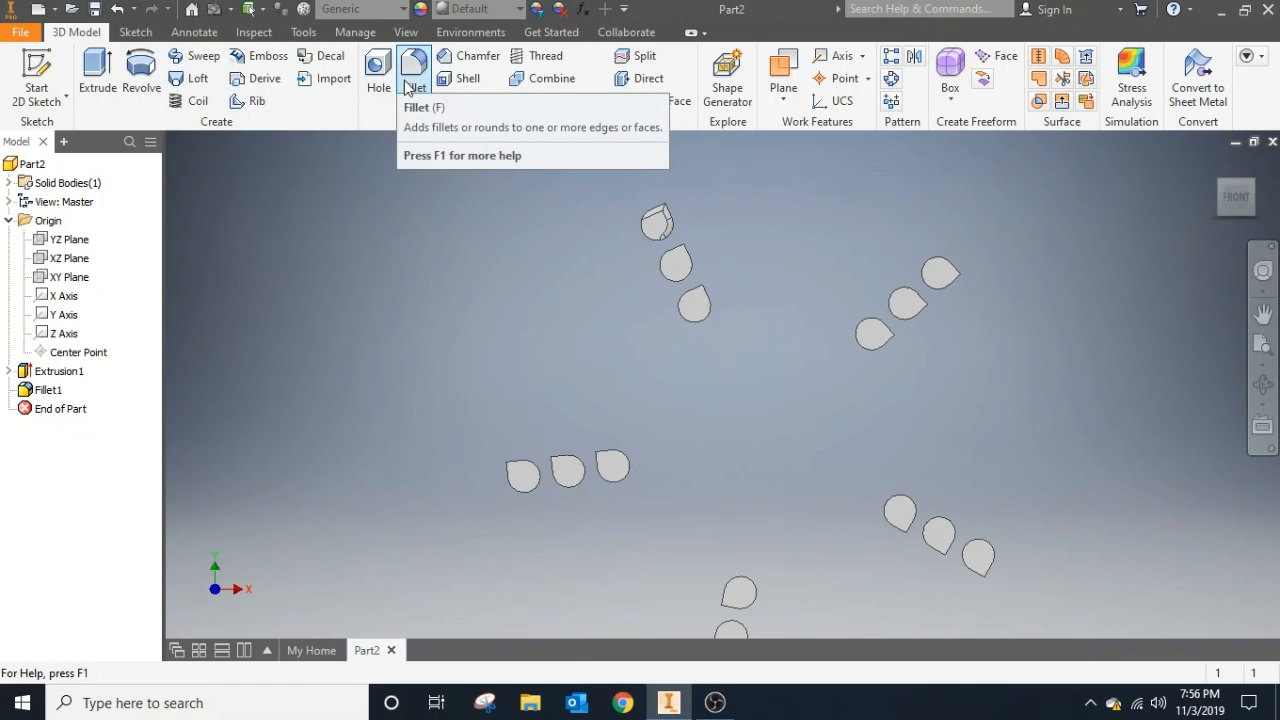
# Start the Shell command and examine the front faces of the teardrops in the different rows up close.
pyautogui.click(468, 80)
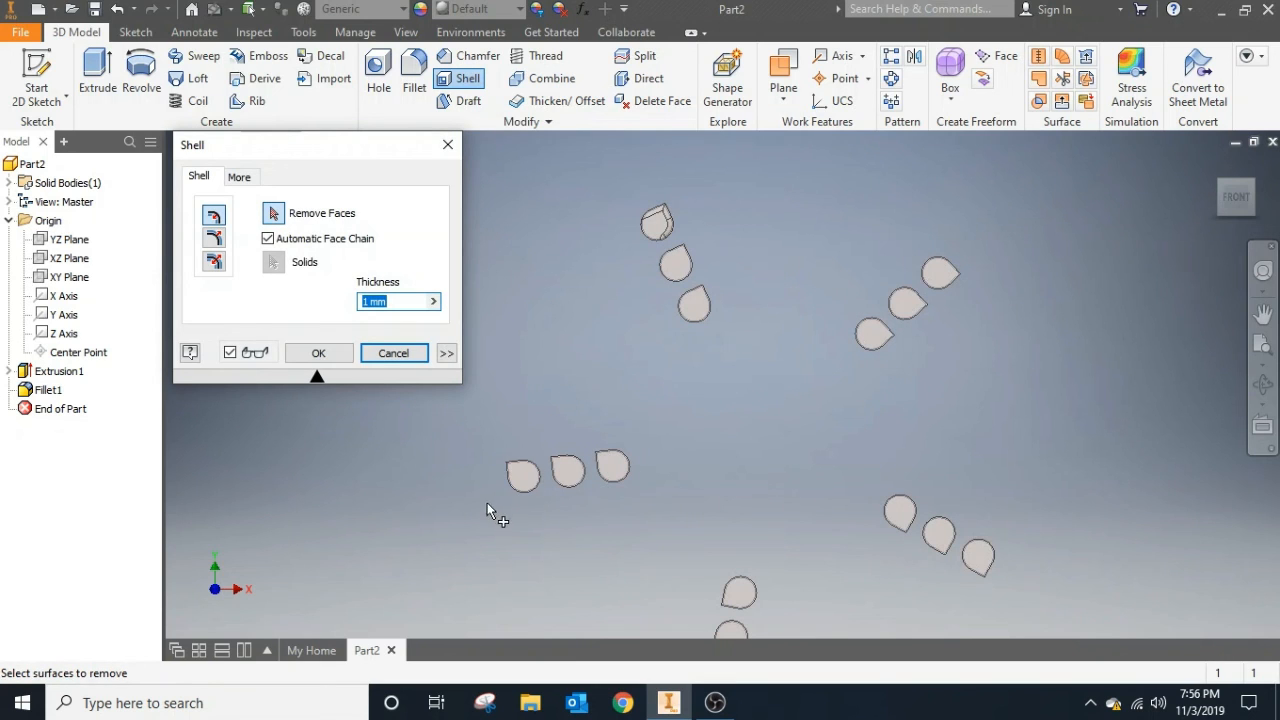
pyautogui.scroll(2, 523, 480)
pyautogui.scroll(-8, 524, 478)
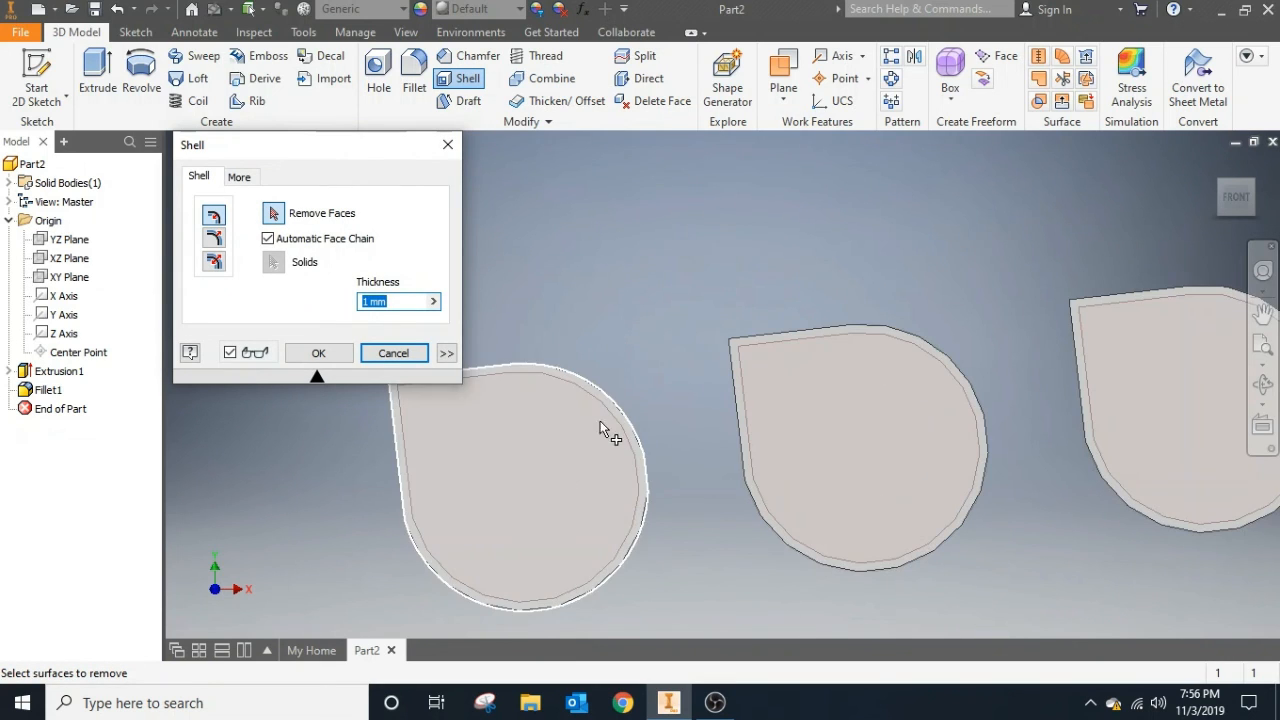
pyautogui.scroll(-3, 600, 470)
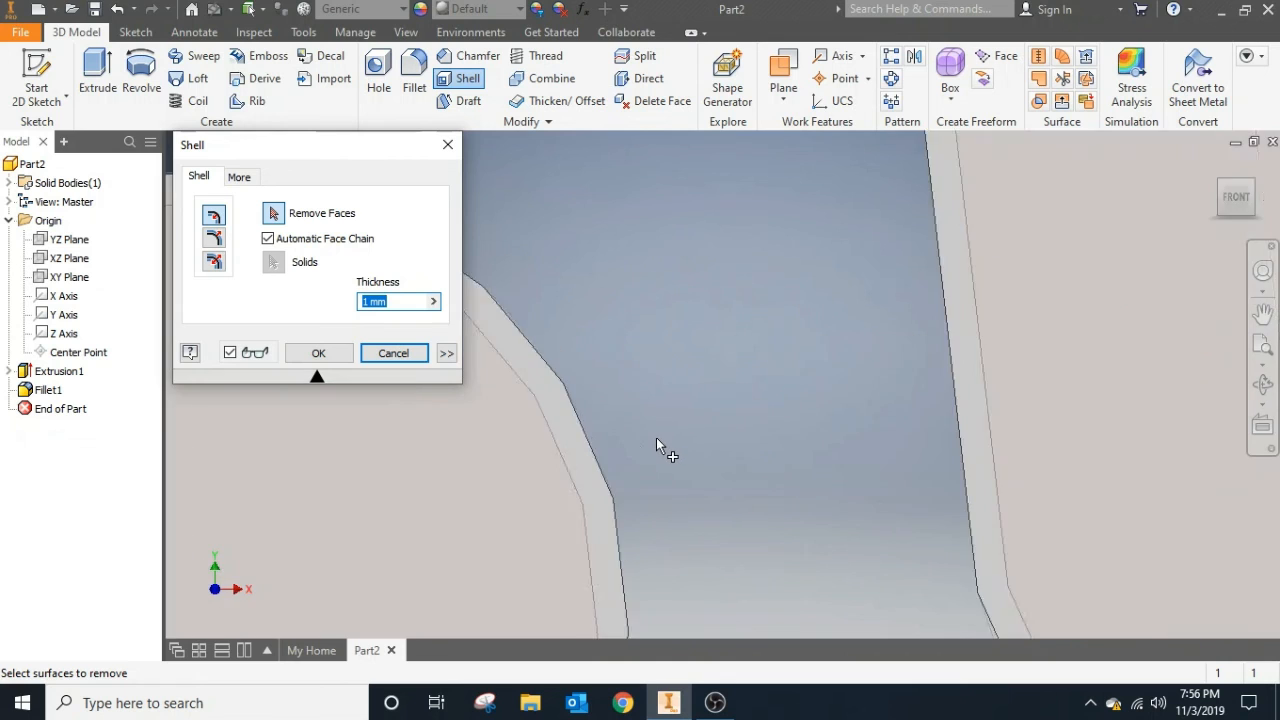
pyautogui.scroll(10, 654, 437)
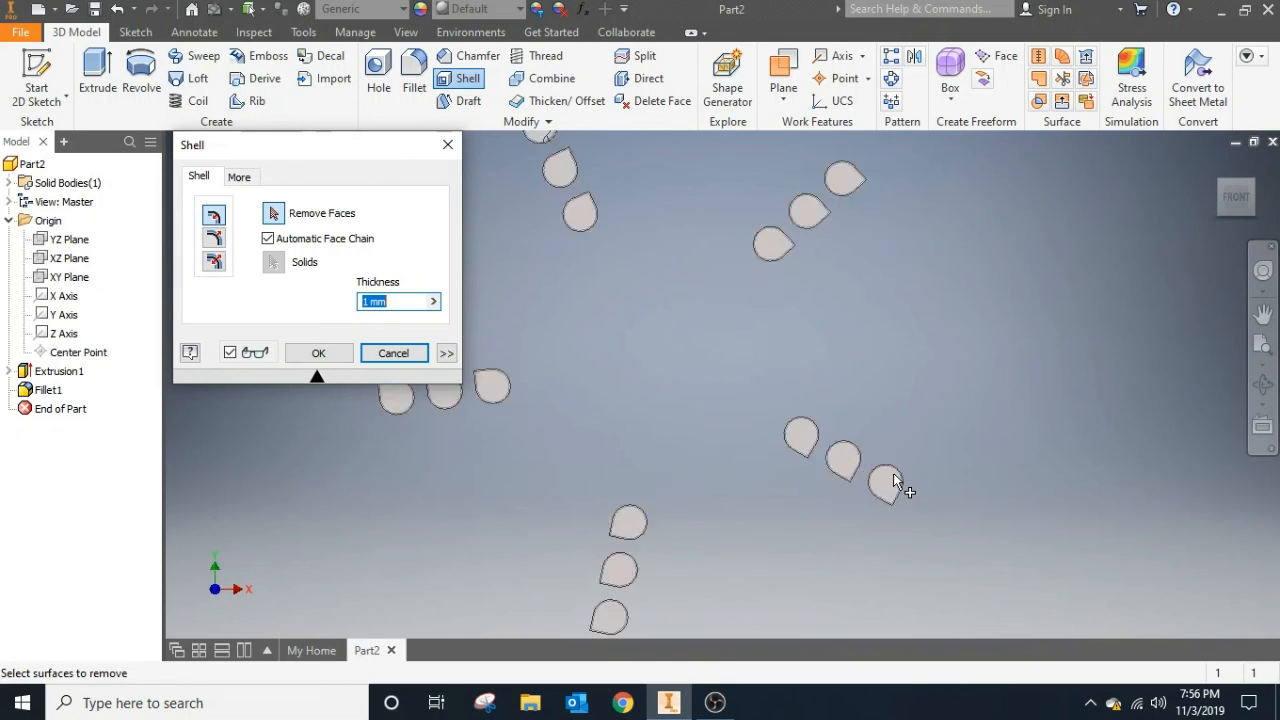
pyautogui.scroll(-8, 892, 473)
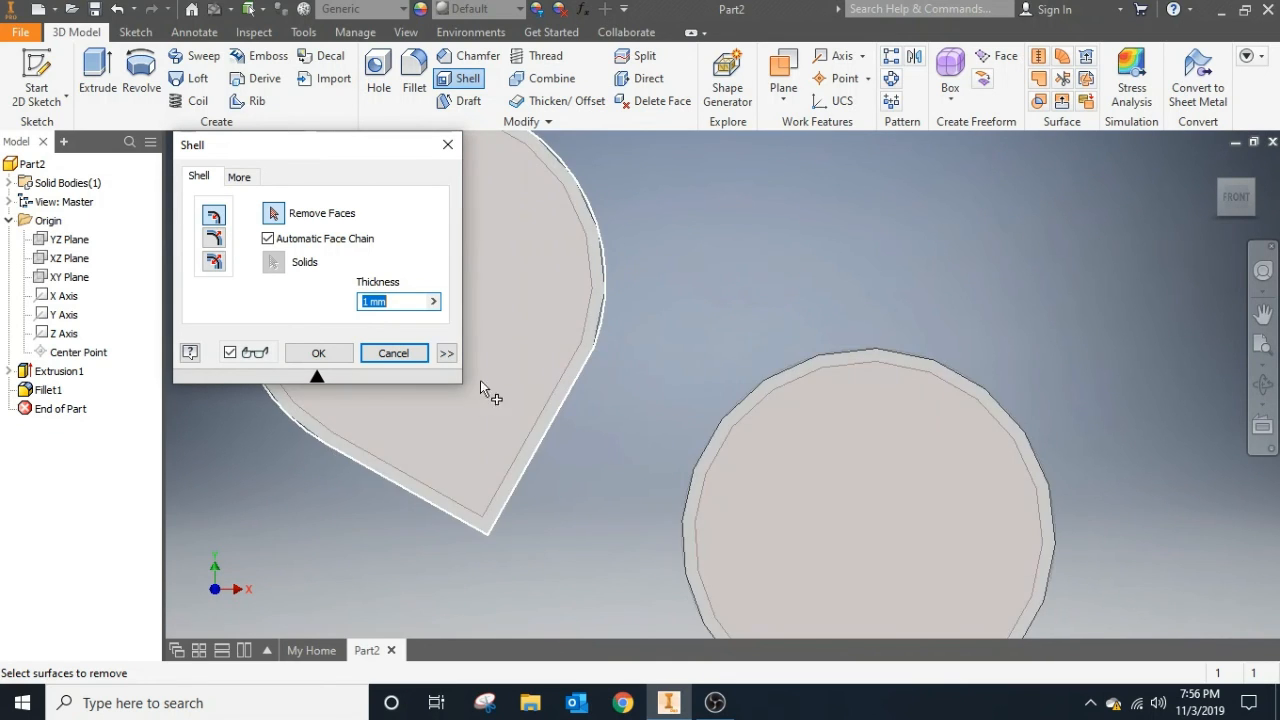
pyautogui.scroll(-2, 468, 389)
pyautogui.scroll(10, 509, 373)
pyautogui.scroll(2, 387, 462)
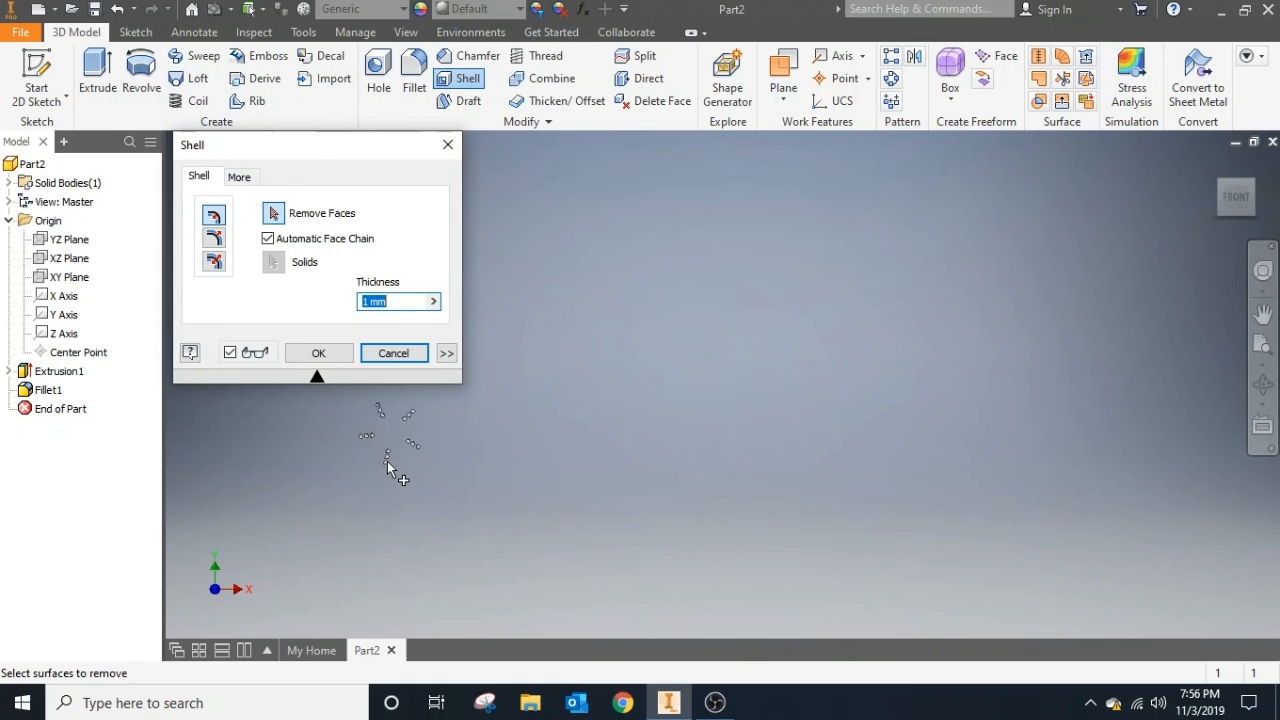
pyautogui.scroll(-8, 386, 459)
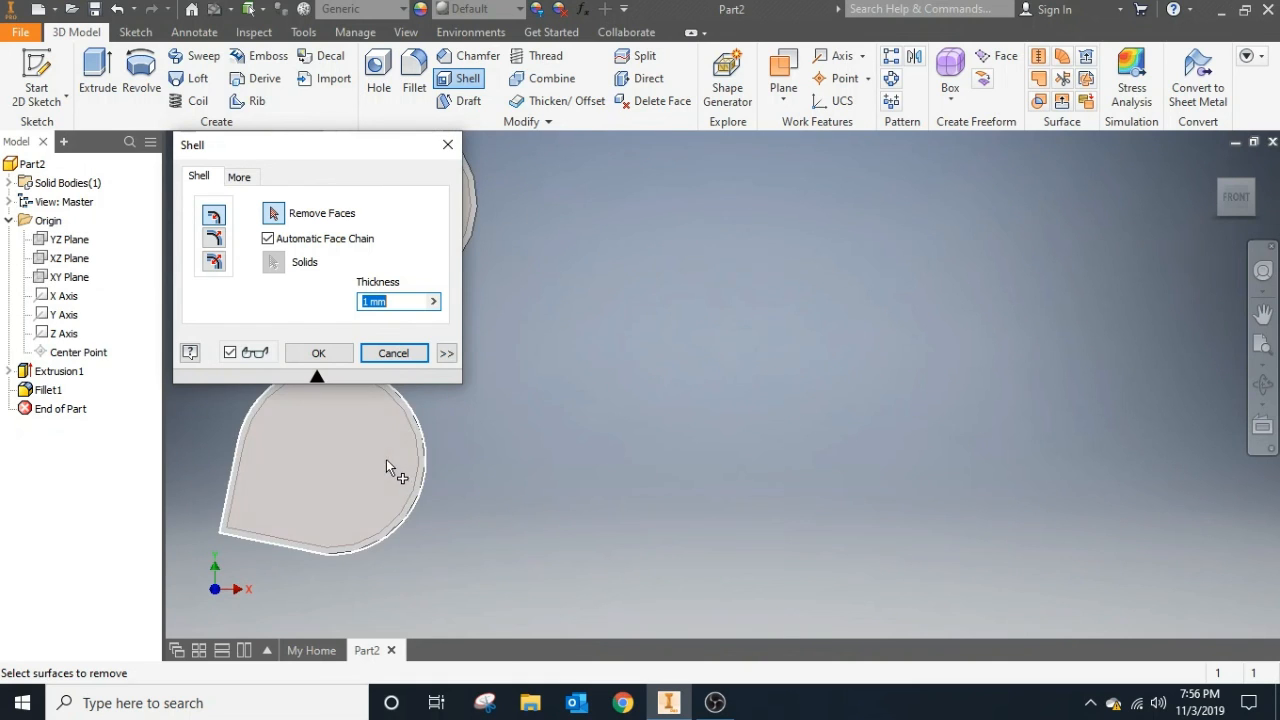
pyautogui.click(1263, 314)
pyautogui.moveTo(585, 435); pyautogui.dragTo(927, 455)
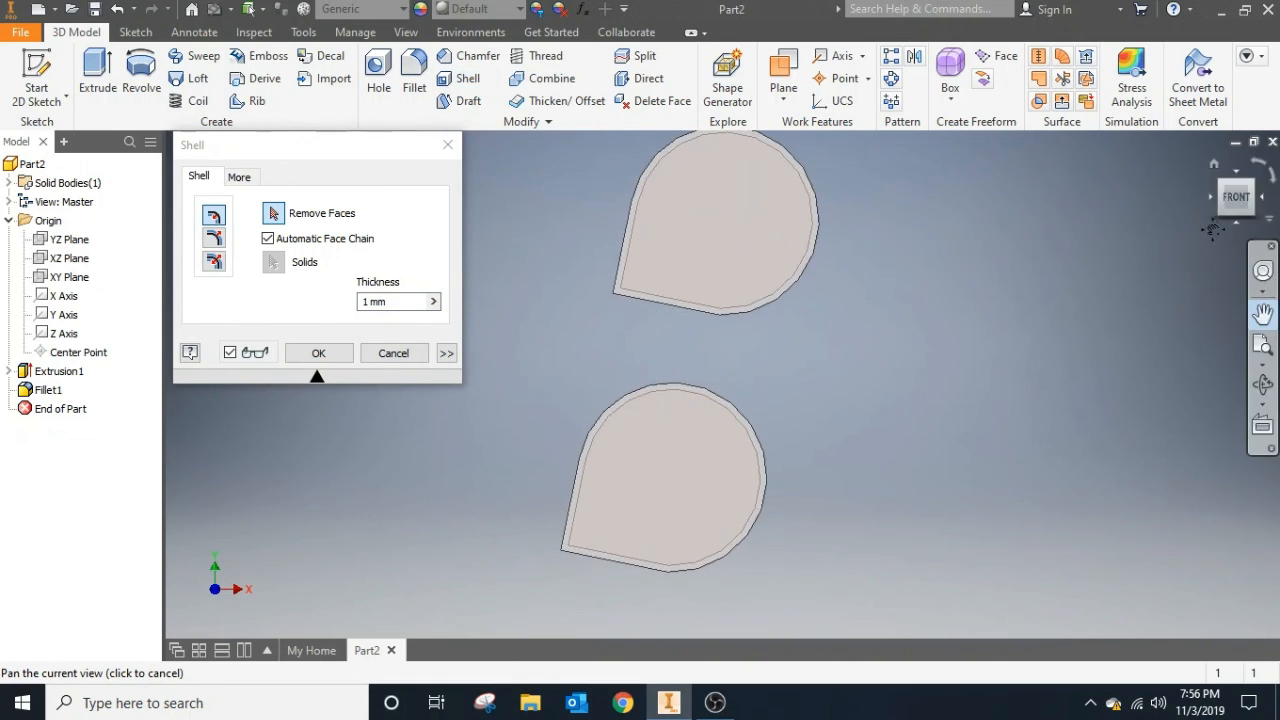
# From the back view, shell the middle teardrop of the lower-left row with 1 mm thickness, removing its back face.
pyautogui.click(1265, 203)
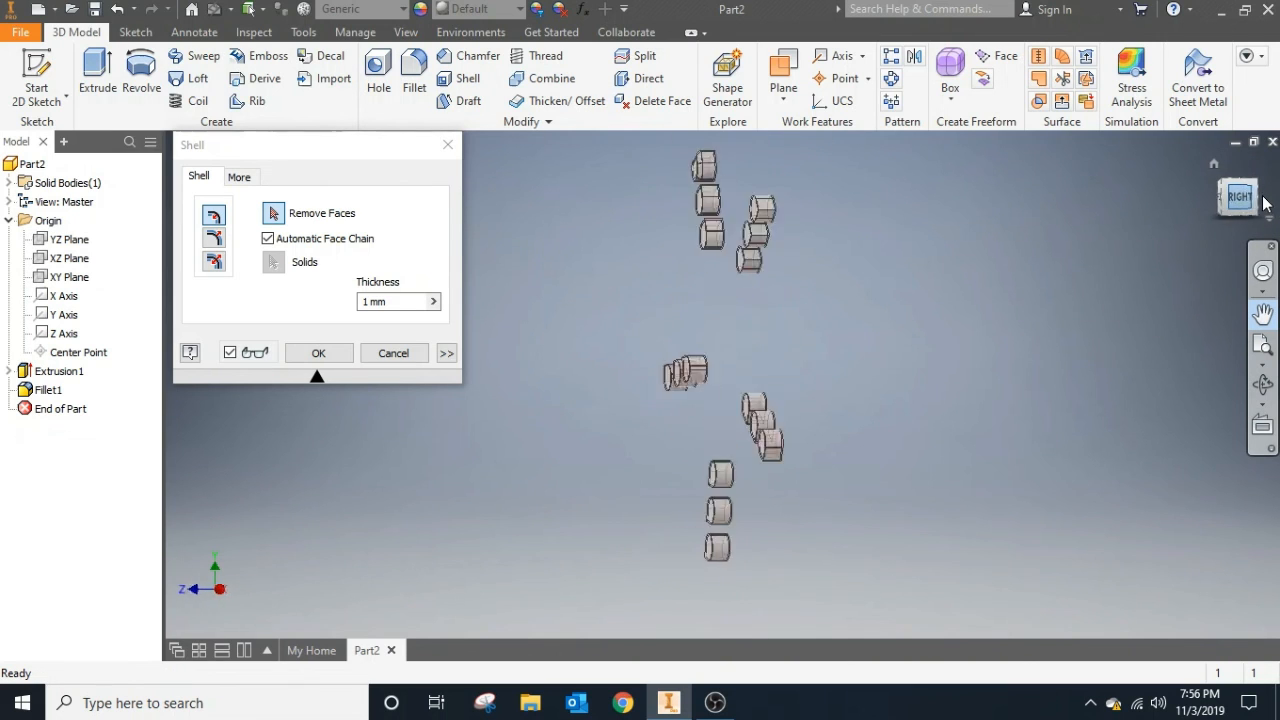
pyautogui.click(1265, 203)
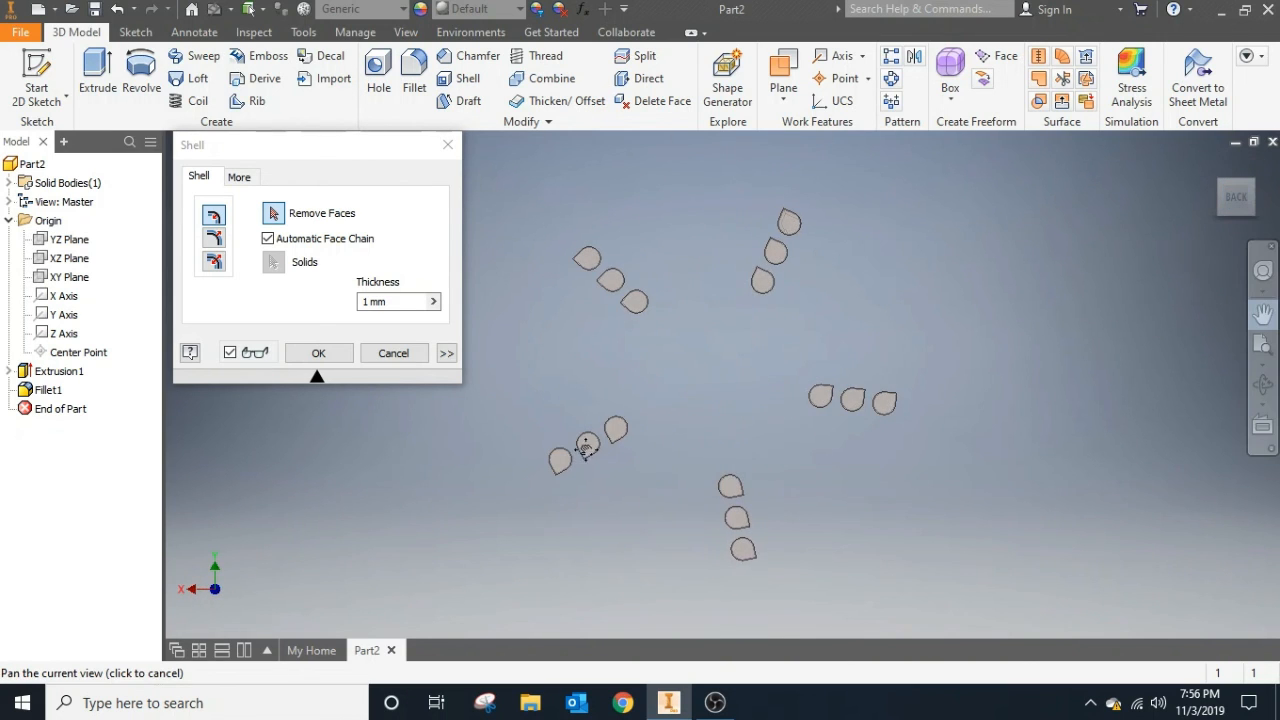
pyautogui.scroll(2, 582, 447)
pyautogui.scroll(-6, 584, 450)
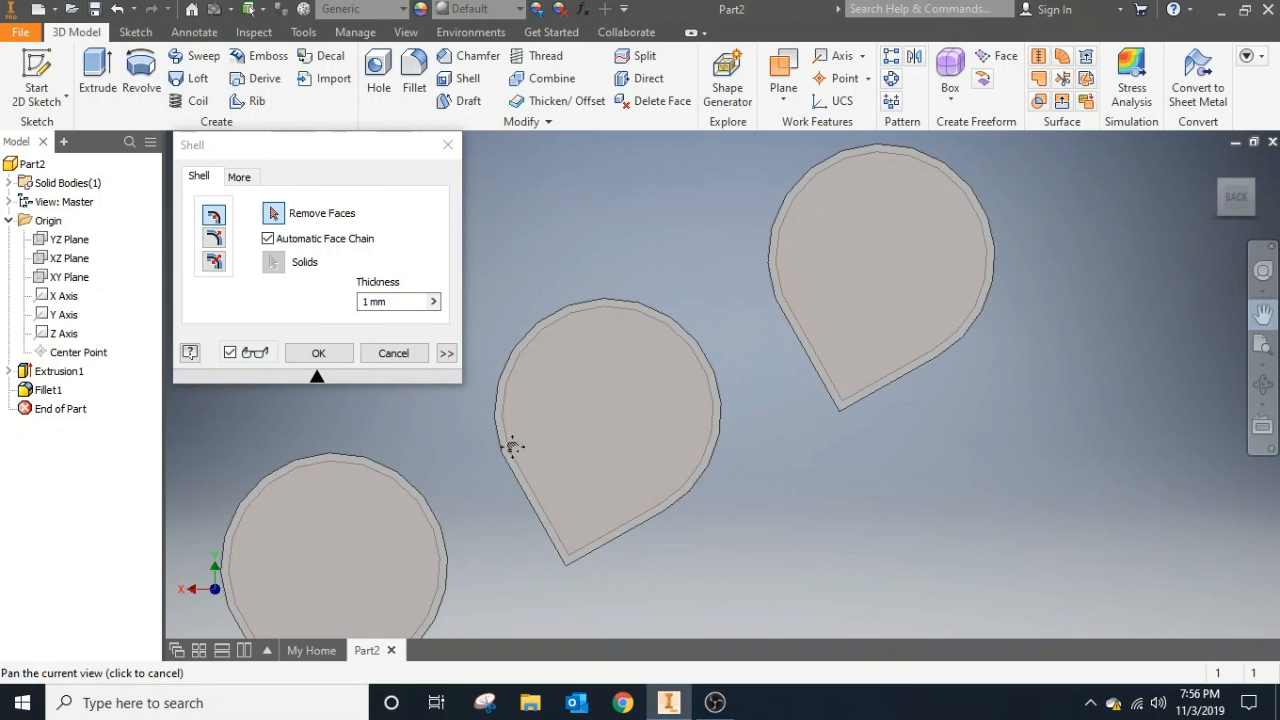
pyautogui.press('Escape')
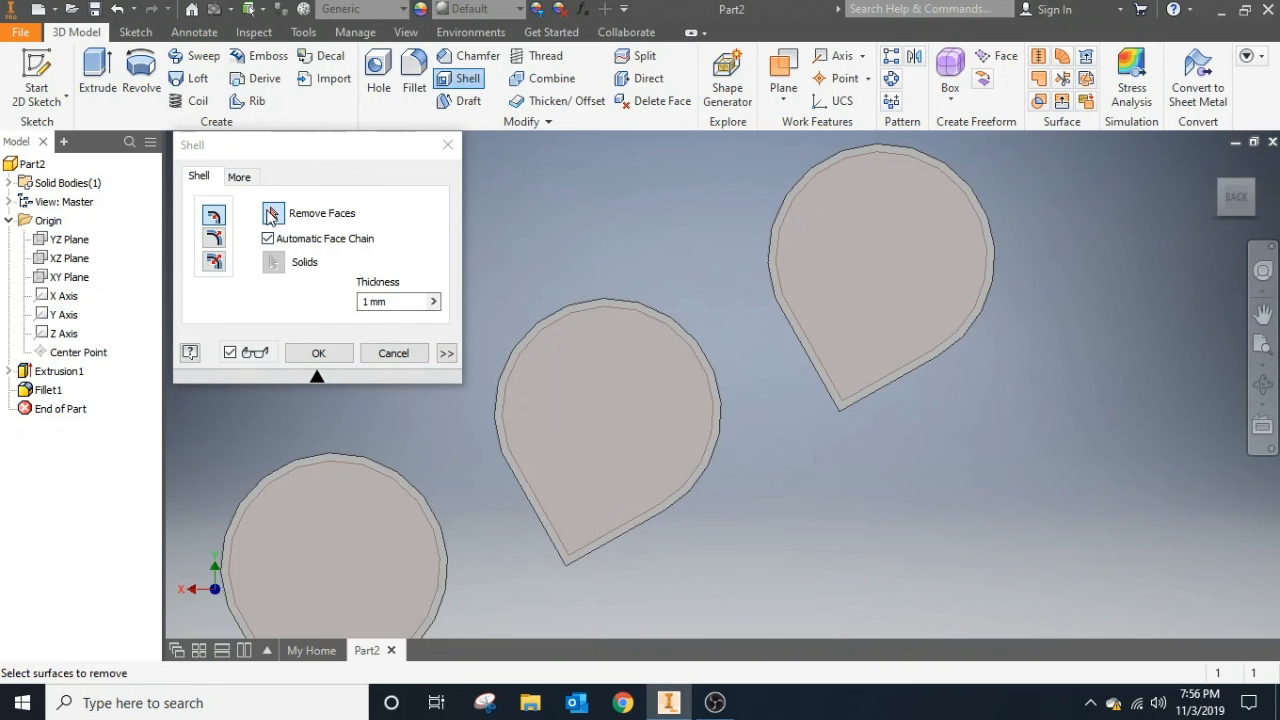
pyautogui.click(233, 224)
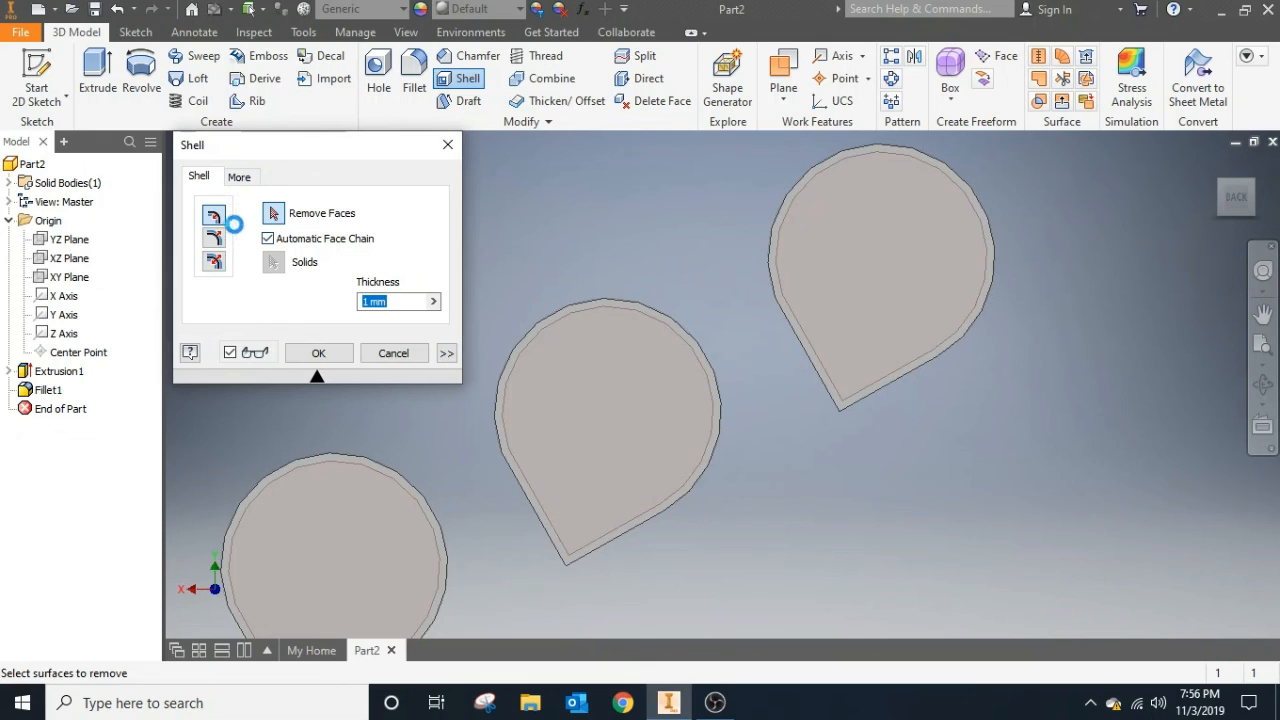
pyautogui.click(634, 458)
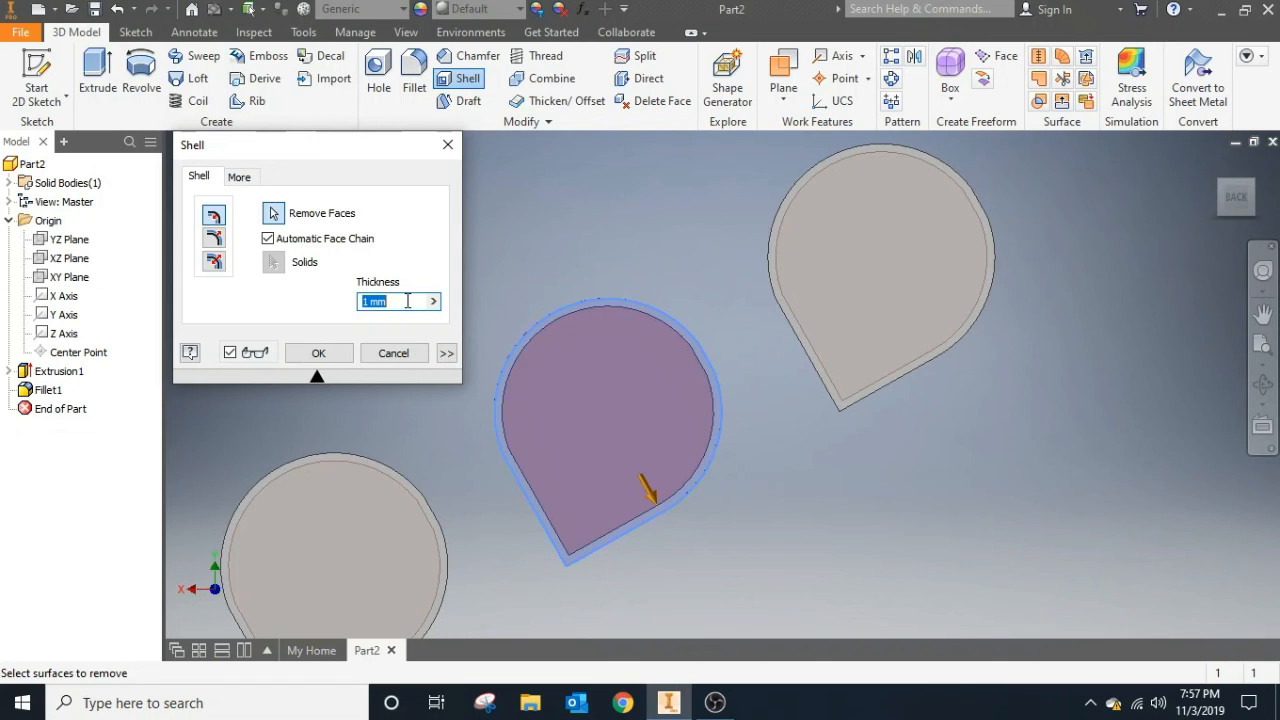
pyautogui.click(316, 355)
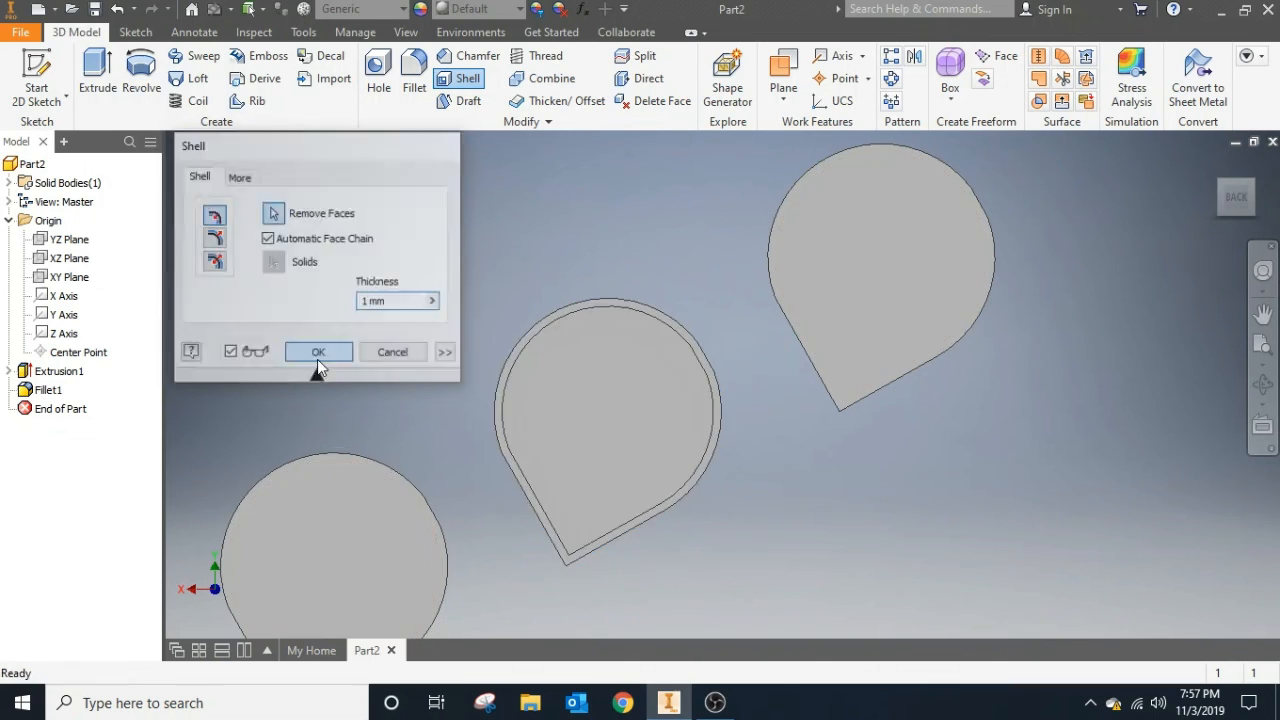
# Examine the shelled teardrop's open end and hollow interior from an angled corner view.
pyautogui.click(1224, 186)
pyautogui.scroll(10, 622, 498)
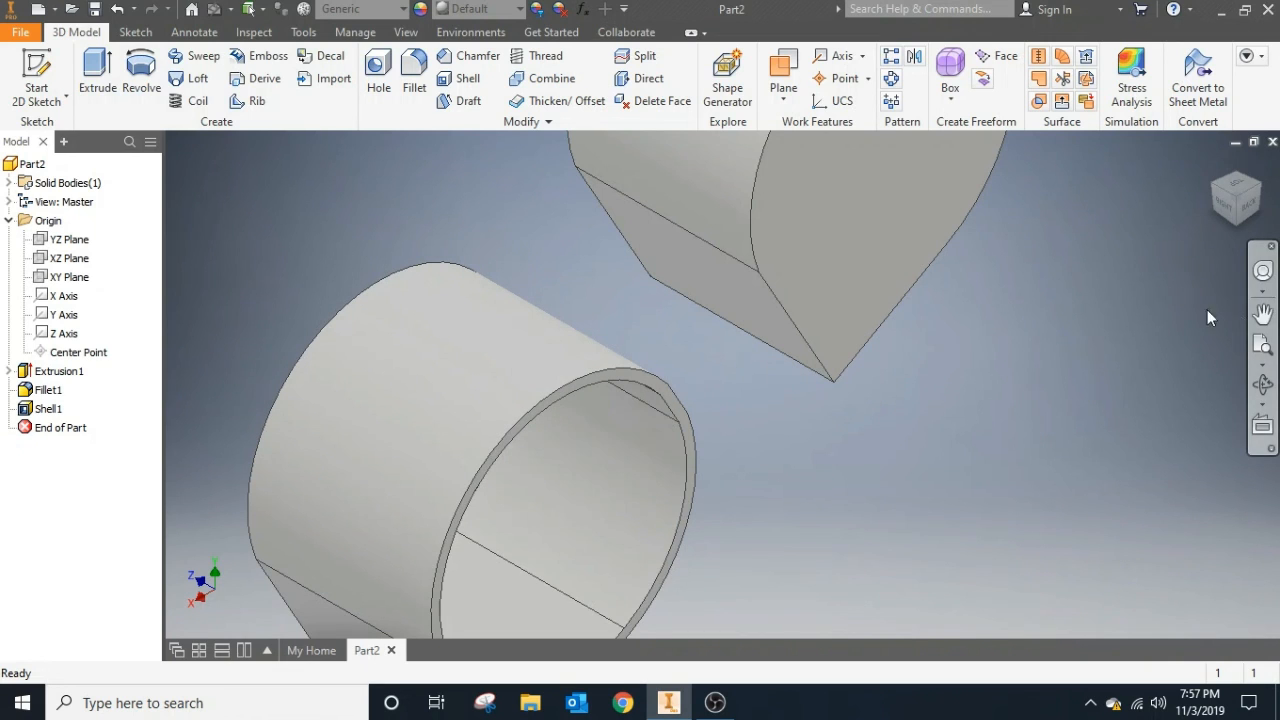
pyautogui.click(1263, 313)
pyautogui.moveTo(754, 494); pyautogui.dragTo(788, 382)
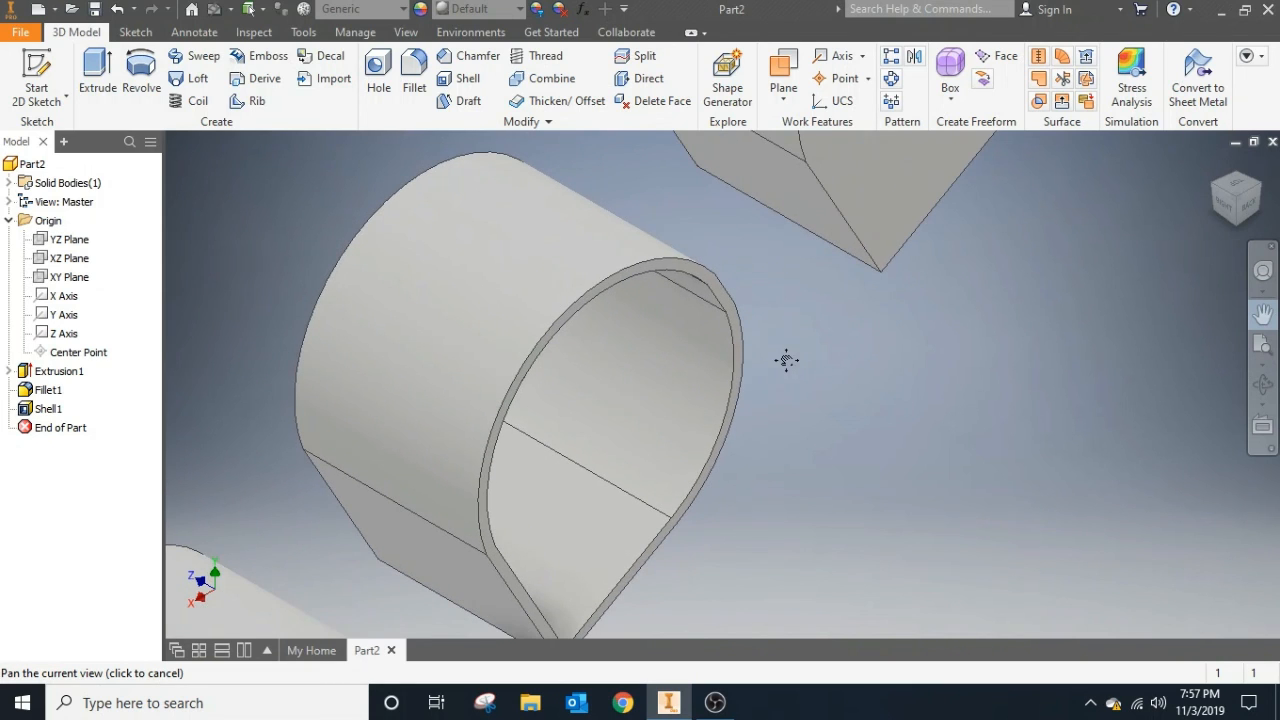